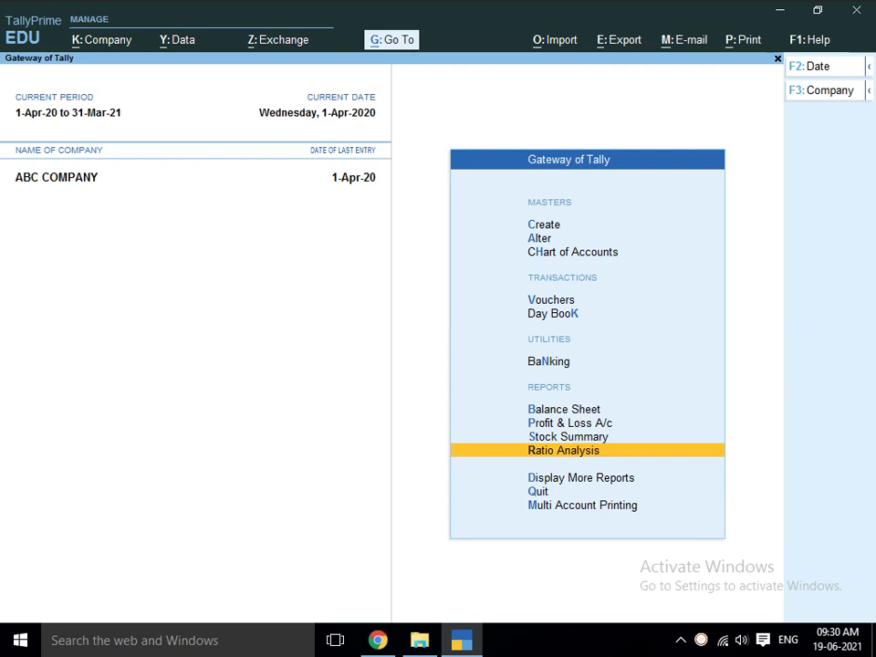
# - Browse the Gateway of Tally menu entries between Vouchers, Day Book and the reports
pyautogui.press('Up')
pyautogui.press('Up')
pyautogui.press('Up')
pyautogui.press('Down')
pyautogui.press('Down')
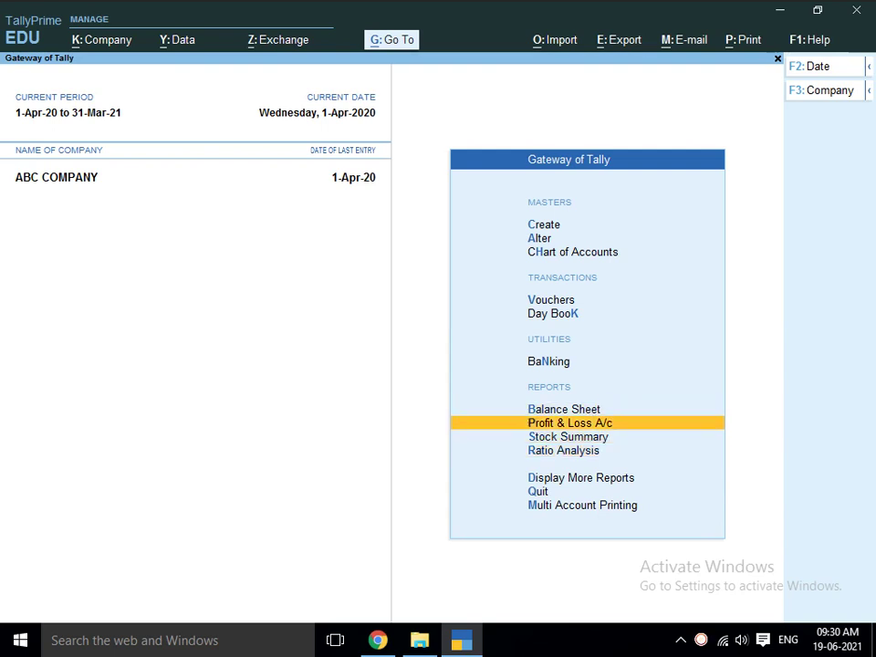
pyautogui.press('Down')
pyautogui.press('Down')
pyautogui.press('Down')
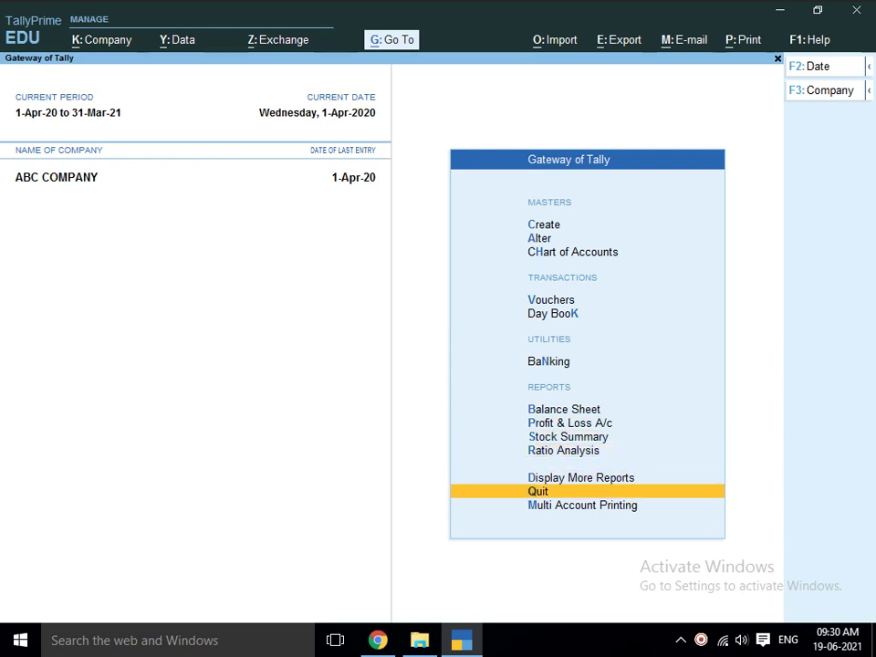
pyautogui.press('Up')
pyautogui.press('Down')
pyautogui.press('Up')
pyautogui.press('Up')
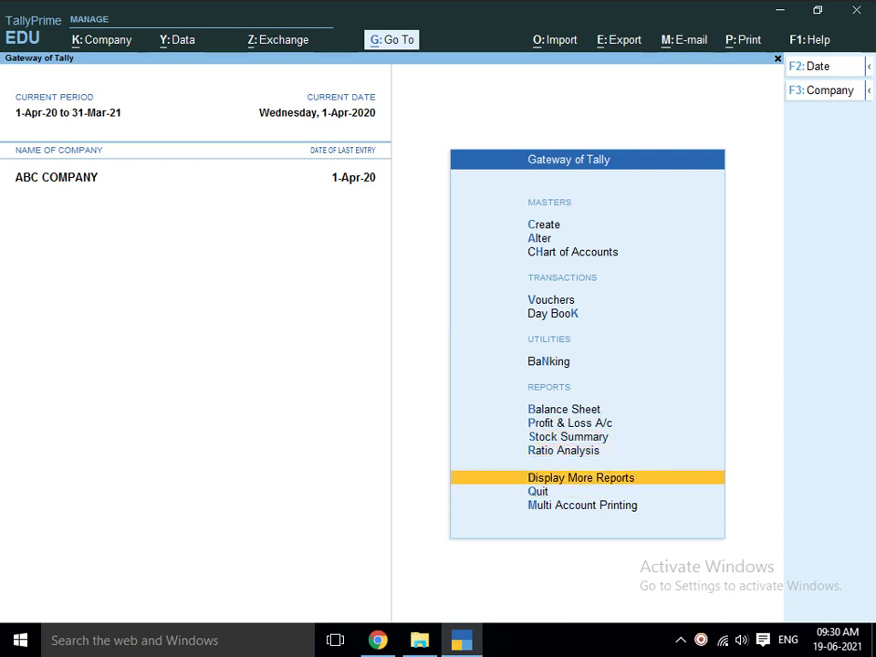
pyautogui.press('Down')
pyautogui.press('alt')
pyautogui.press('Up')
pyautogui.press('Up')
pyautogui.press('Up')
pyautogui.press('Up')
pyautogui.press('Up')
pyautogui.press('Up')
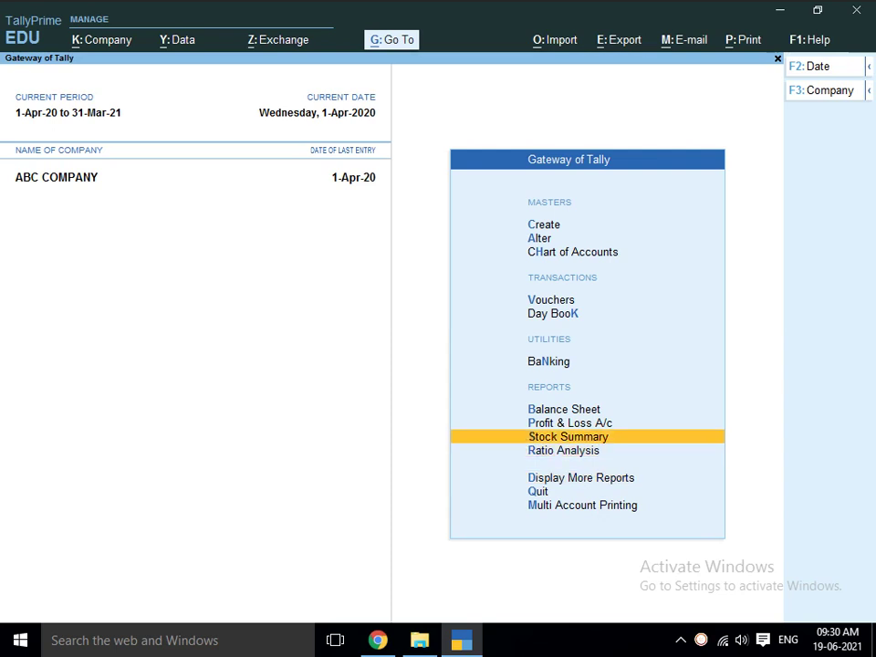
pyautogui.press('Up')
pyautogui.press('Up')
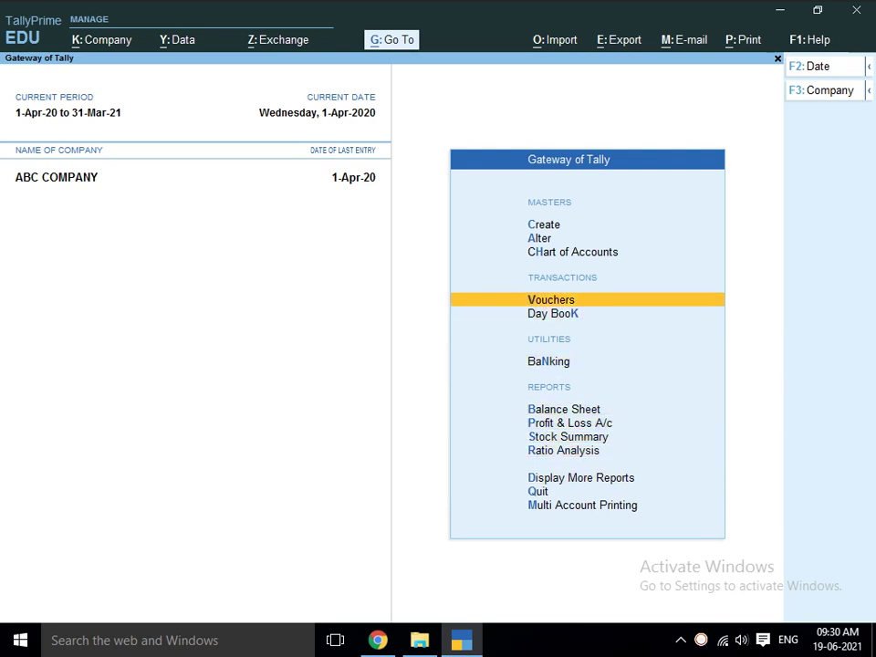
pyautogui.press('Down')
# - Switch to File Explorer and open the TALLY PRIME folder of TDL files
pyautogui.hotkey('alt', 'Tab')
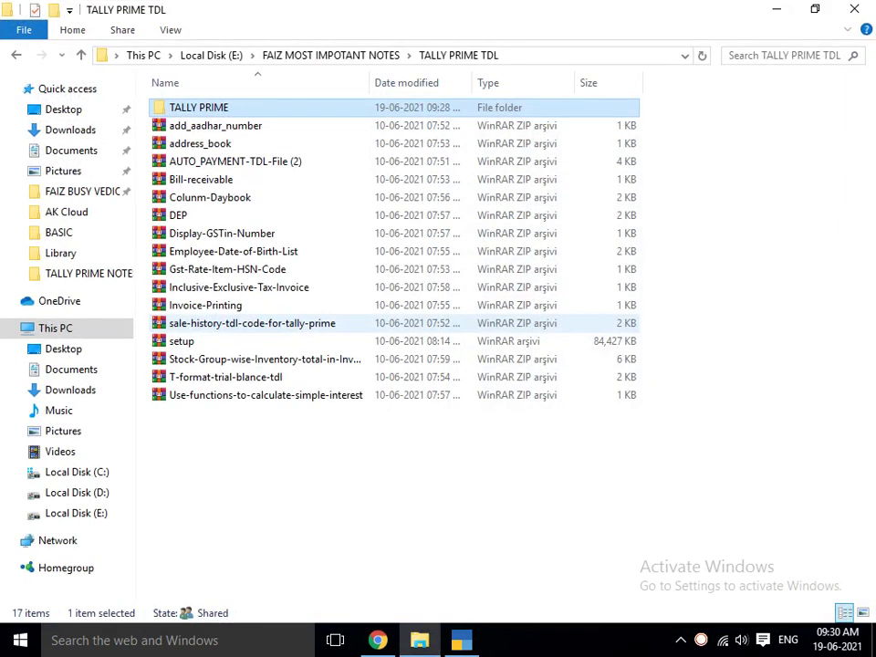
pyautogui.press('Return')
pyautogui.press('Down')
pyautogui.press('t')
pyautogui.press('o')
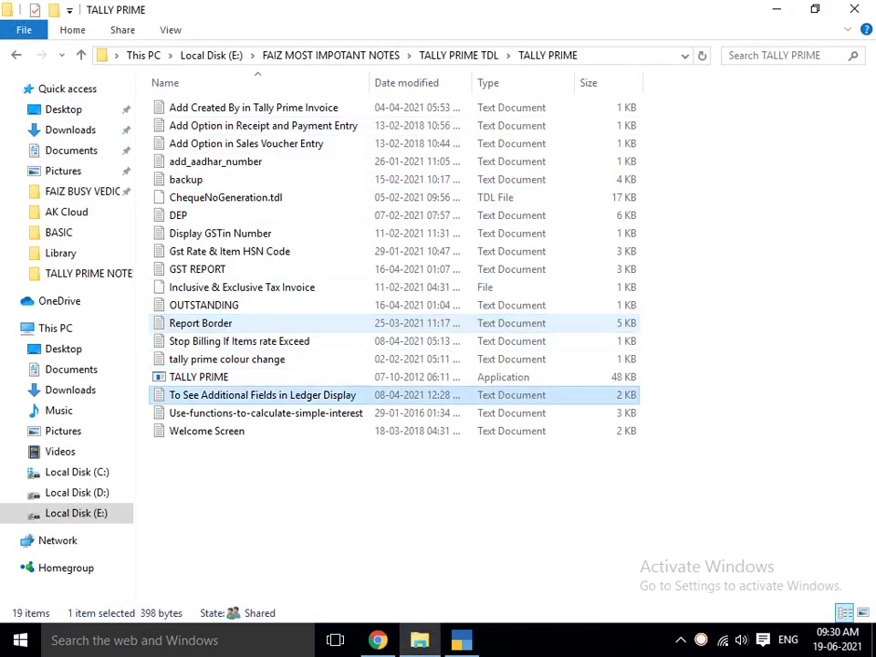
pyautogui.press('Down')
pyautogui.press('Down')
pyautogui.press('Up')
pyautogui.press('Up')
pyautogui.press('Up')
pyautogui.press('Up')
pyautogui.press('Up')
pyautogui.press('Up')
pyautogui.press('Up')
pyautogui.press('Up')
pyautogui.press('Up')
pyautogui.press('Up')
pyautogui.press('Up')
pyautogui.press('Up')
pyautogui.press('Up')
pyautogui.press('Up')
pyautogui.press('Up')
pyautogui.press('Up')
pyautogui.press('Up')
pyautogui.press('Up')
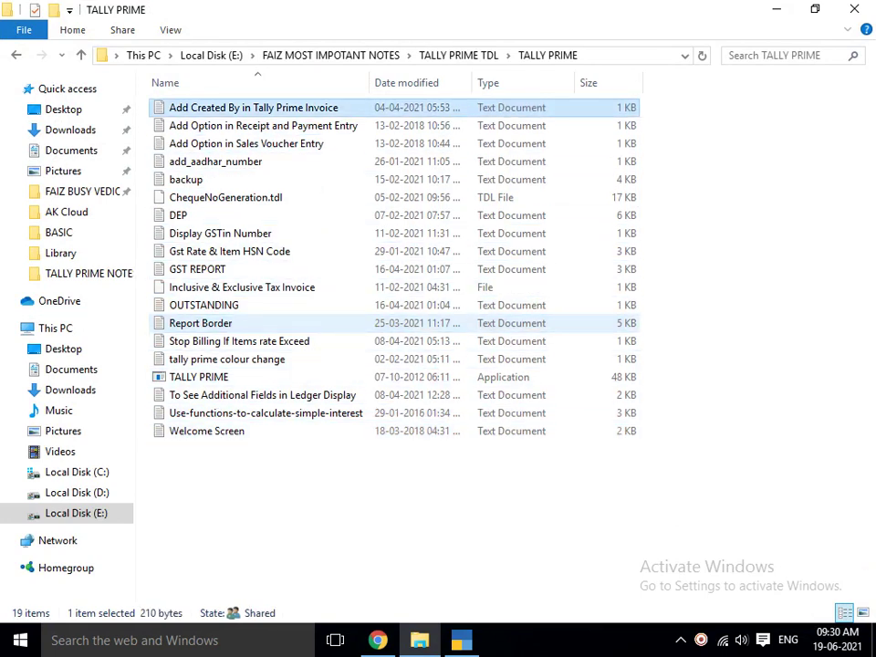
pyautogui.press('Down')
pyautogui.press('Down')
pyautogui.press('Down')
pyautogui.press('Down')
pyautogui.press('Down')
pyautogui.press('Up')
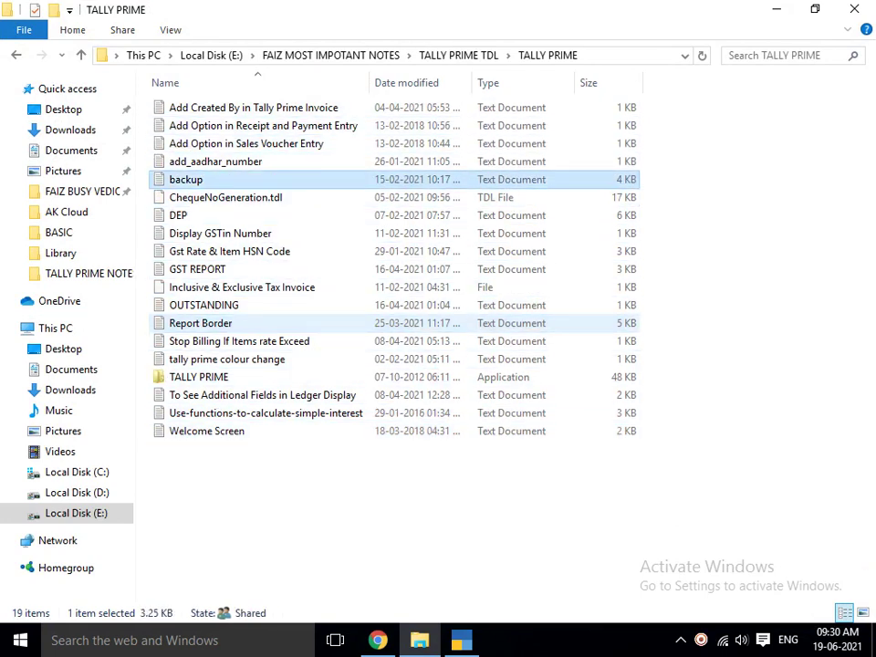
# - Look over ChequeNoGeneration.tdl, DEP, Display GSTin Number and Gst Rate files, then return to TallyPrime
pyautogui.press('Down')
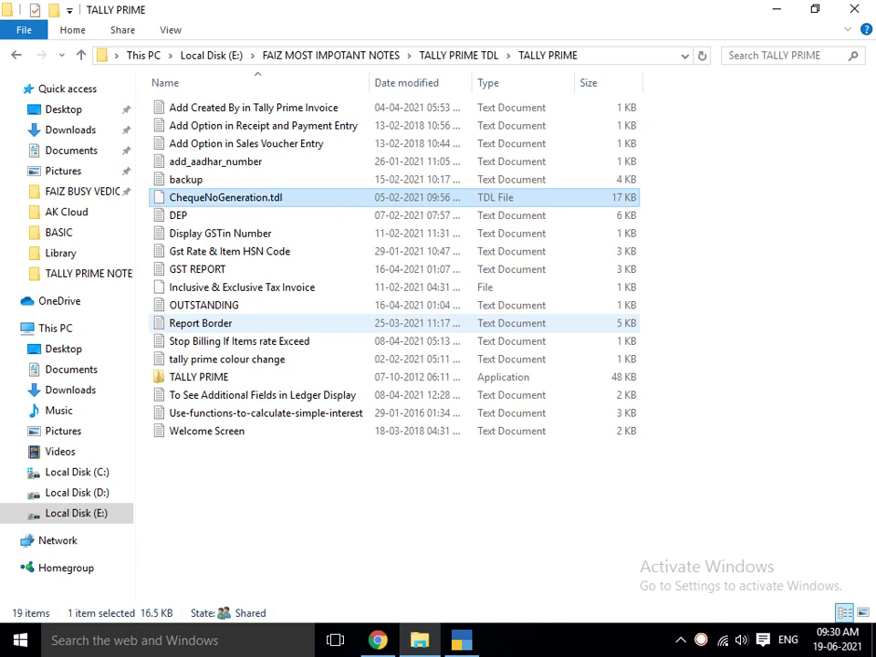
pyautogui.press('Down')
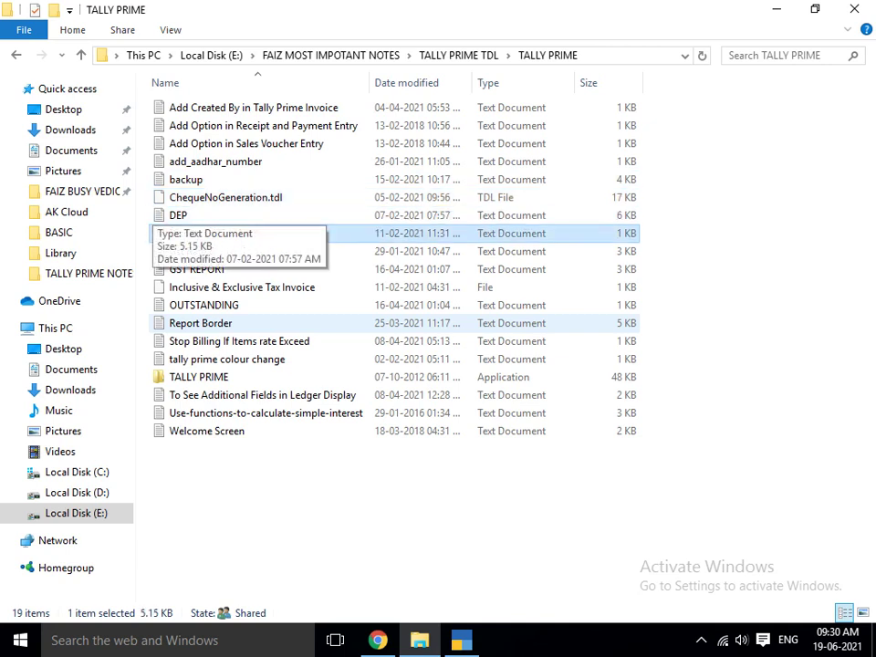
pyautogui.press('Down')
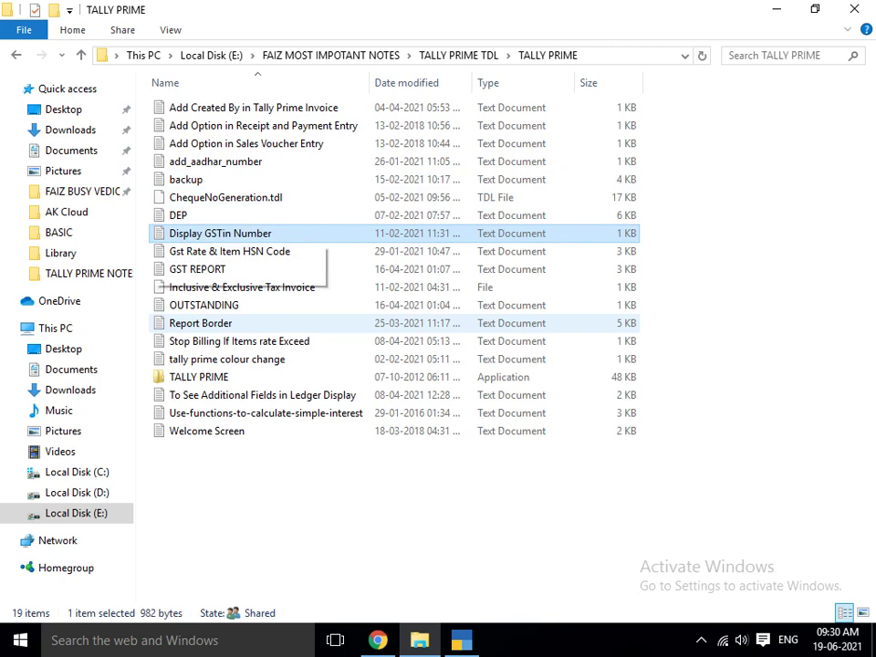
pyautogui.press('Down')
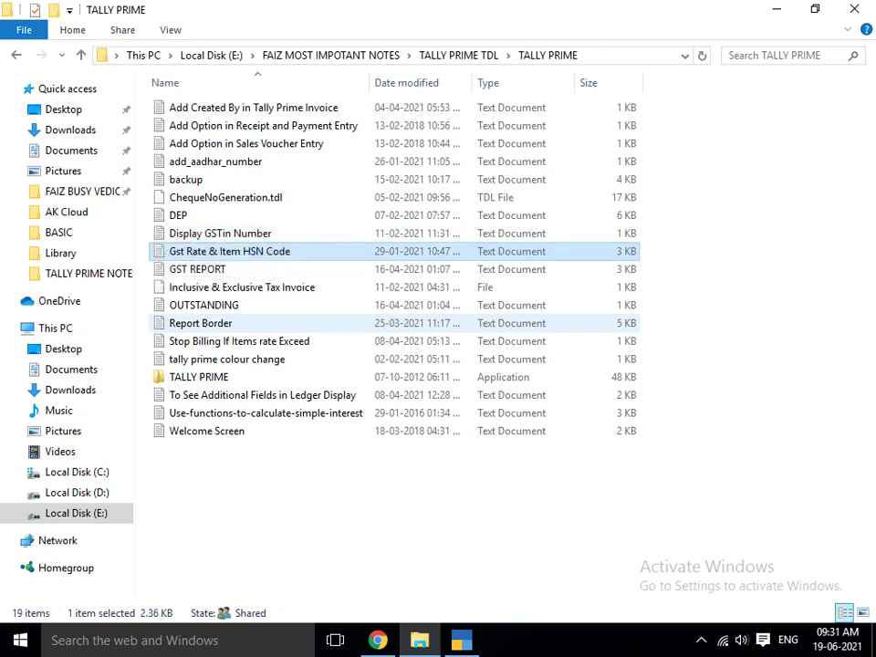
pyautogui.press('Down')
pyautogui.press('Down')
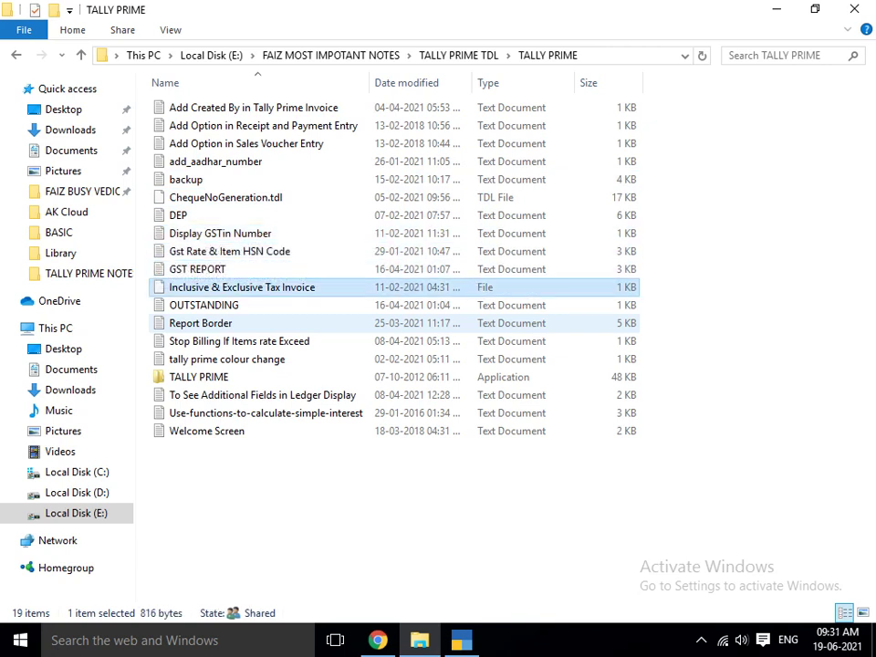
pyautogui.press('Up')
pyautogui.press('Up')
pyautogui.press('Up')
pyautogui.press('Up')
pyautogui.press('Up')
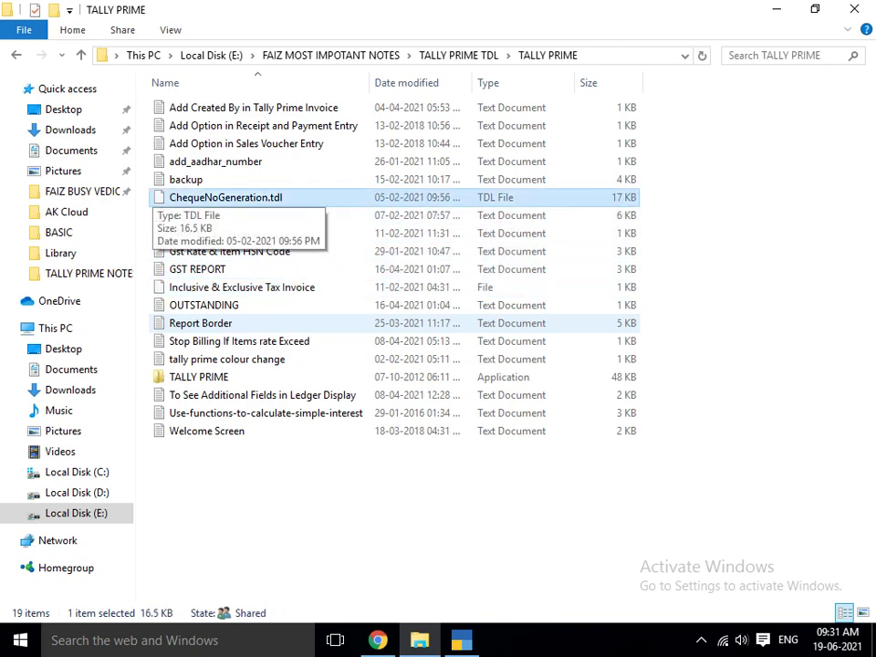
pyautogui.hotkey('alt', 'Tab')
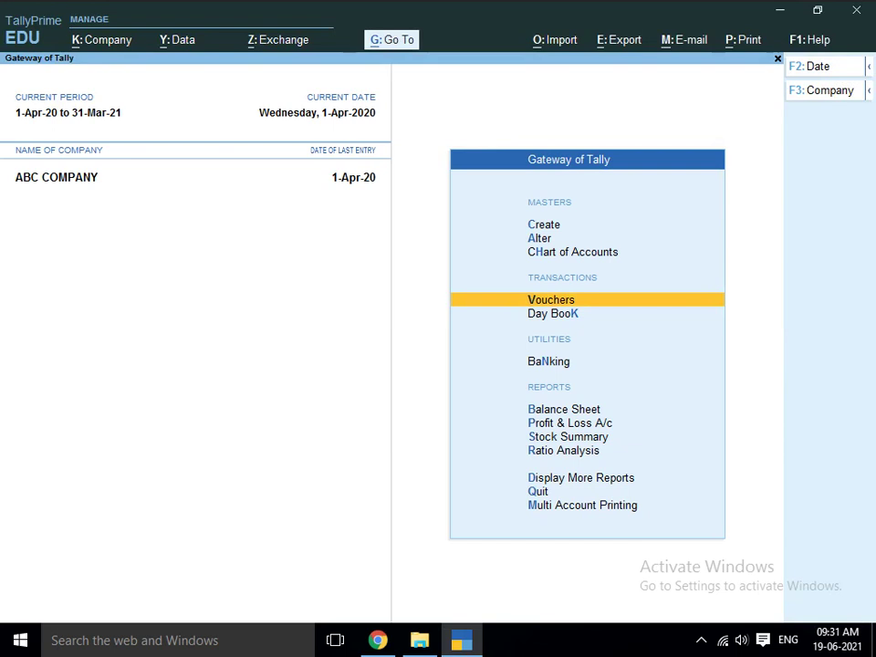
# - Open TDLs & AddOns from Help, listing GSTREPORT.txt, Invoice Printing.tdl and the unloaded Vedant Gateway.tcp
pyautogui.press('alt')
pyautogui.press('Up')
pyautogui.press('Up')
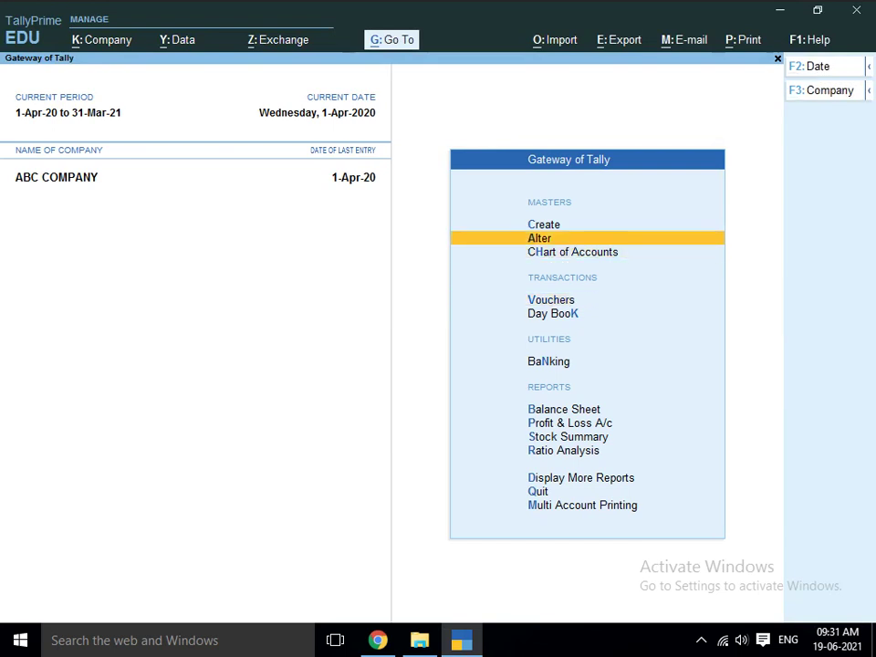
pyautogui.press('Down')
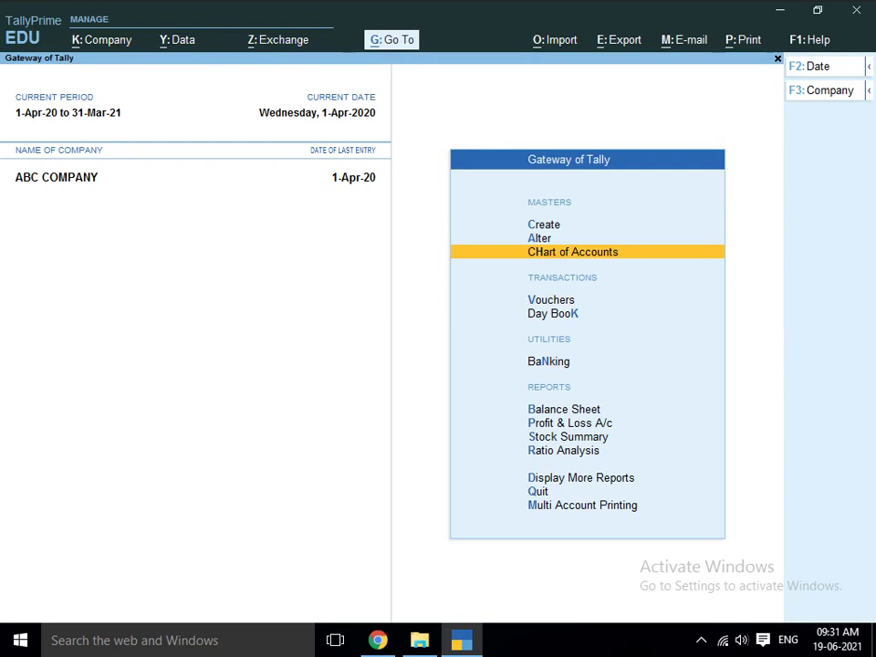
pyautogui.press('F1')
pyautogui.press('Down')
pyautogui.press('Down')
pyautogui.press('Down')
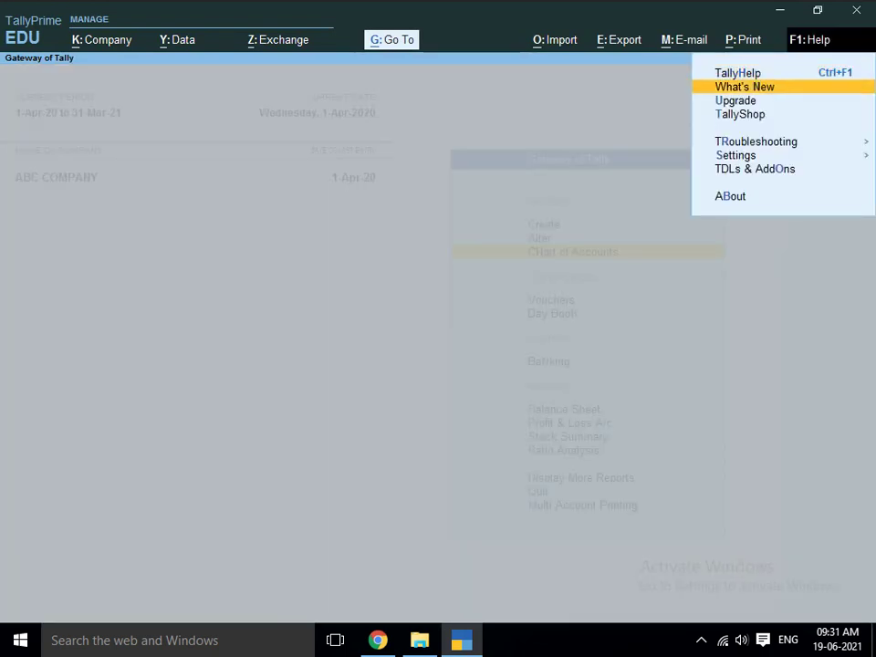
pyautogui.press('Down')
pyautogui.press('Down')
pyautogui.press('Down')
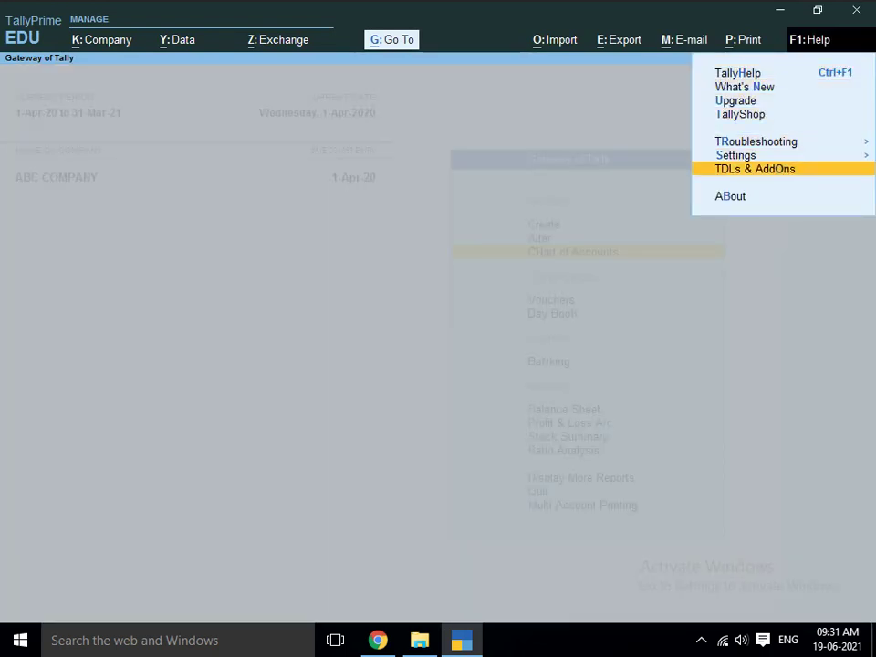
pyautogui.press('Return')
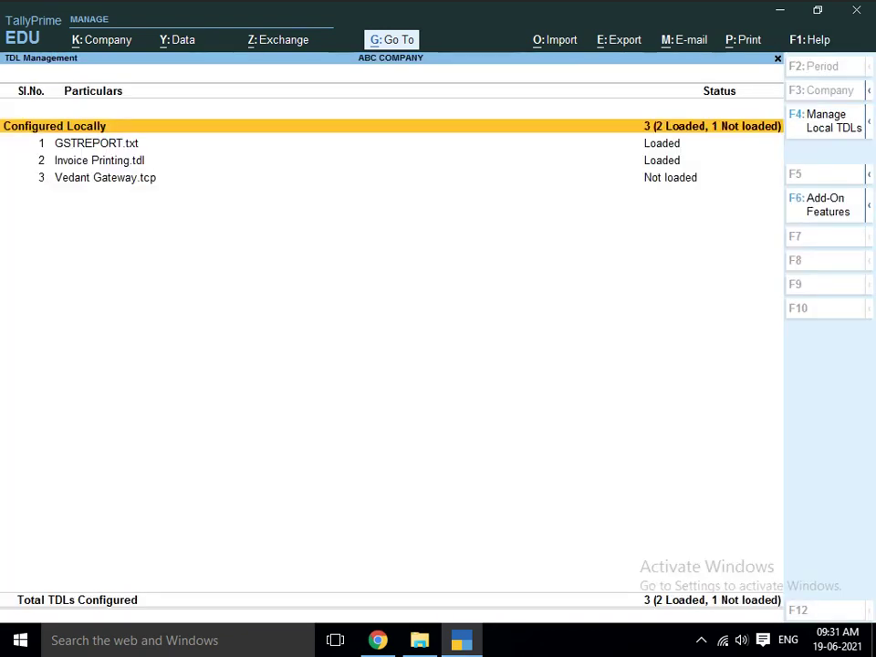
# - Reopen TDL Management, review the three local TDLs, and bring up Manage Local TDLs (F4)
pyautogui.press('Escape')
pyautogui.press('F1')
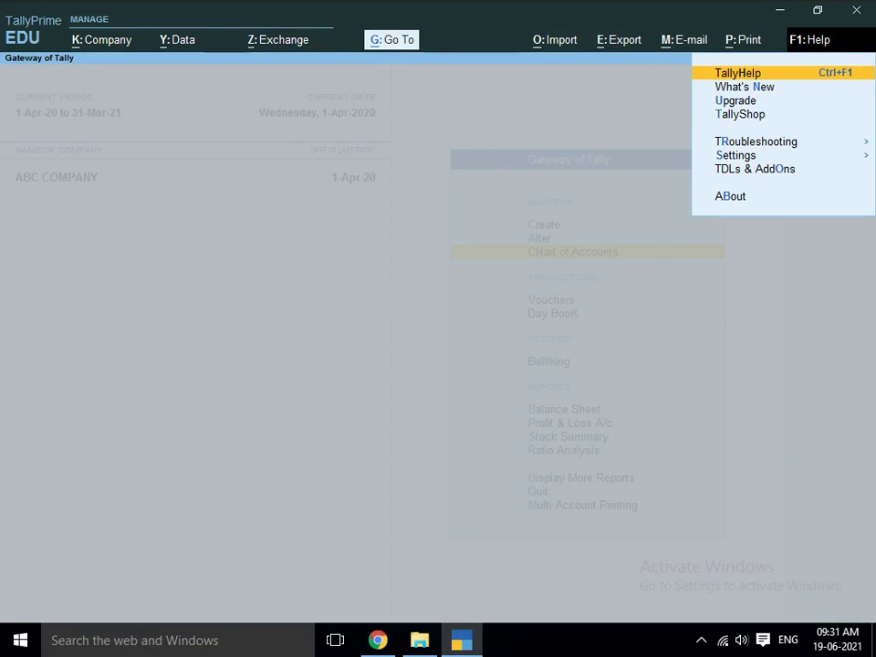
pyautogui.press('Down')
pyautogui.press('Down')
pyautogui.press('Down')
pyautogui.press('Down')
pyautogui.press('Down')
pyautogui.press('Down')
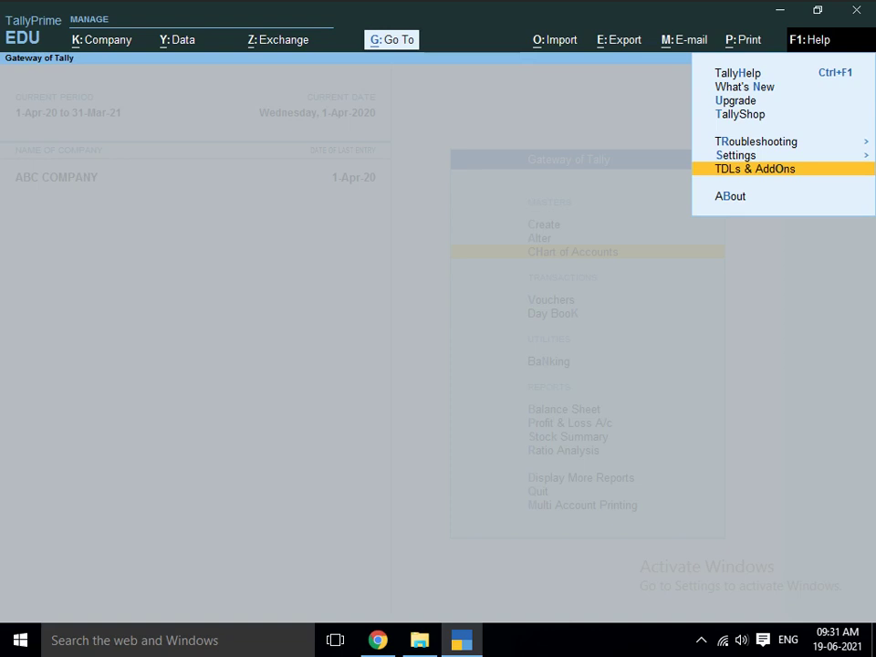
pyautogui.press('Return')
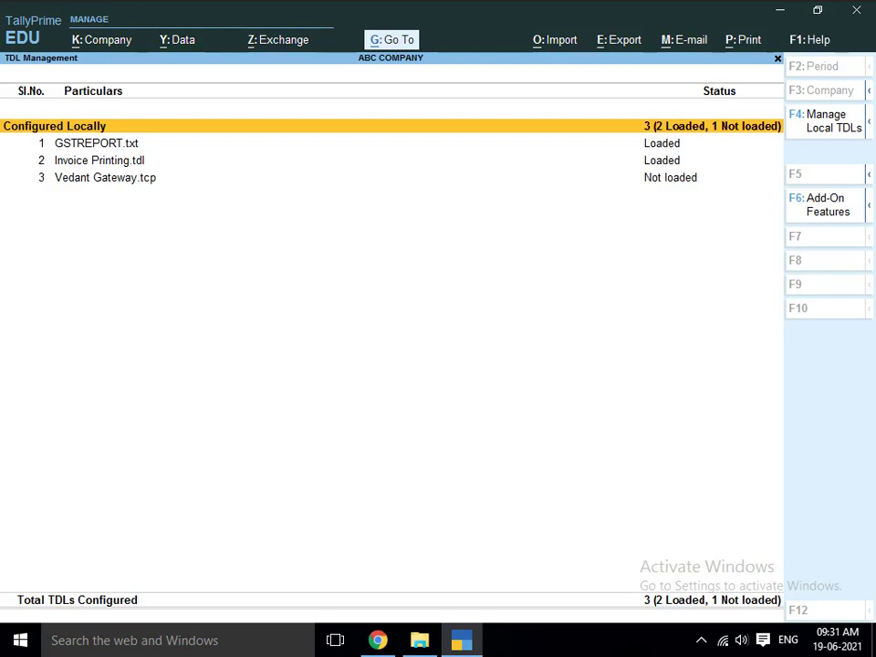
pyautogui.press('Down')
pyautogui.press('Down')
pyautogui.press('Down')
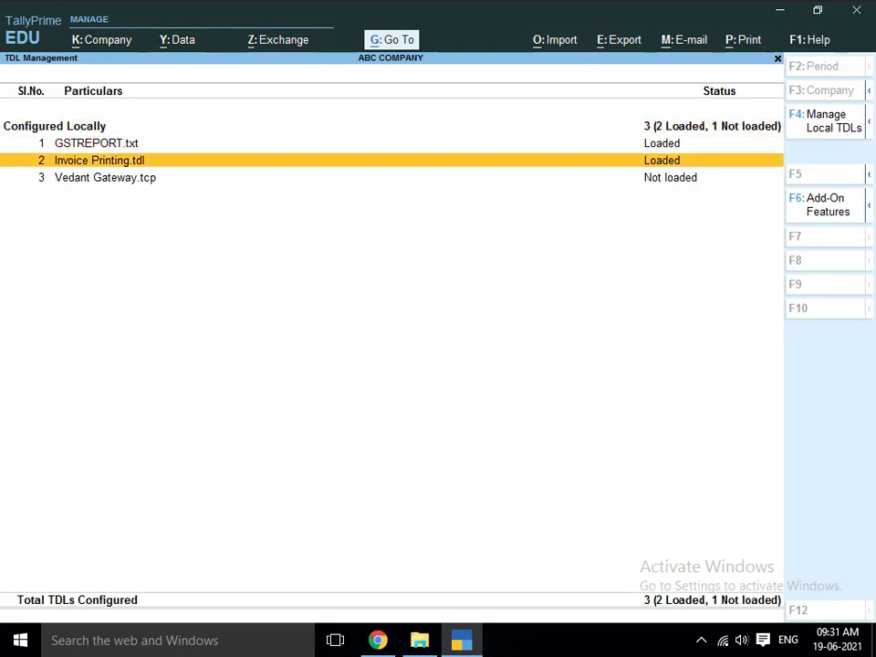
pyautogui.press('Up')
pyautogui.press('Up')
pyautogui.press('Up')
pyautogui.press('Down')
pyautogui.press('Down')
pyautogui.press('Up')
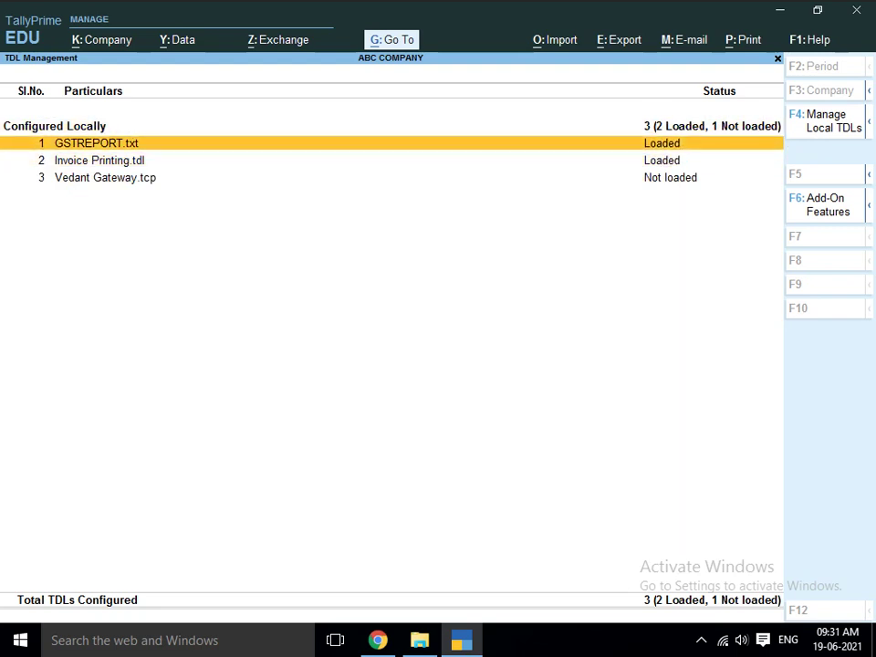
pyautogui.press('F4')
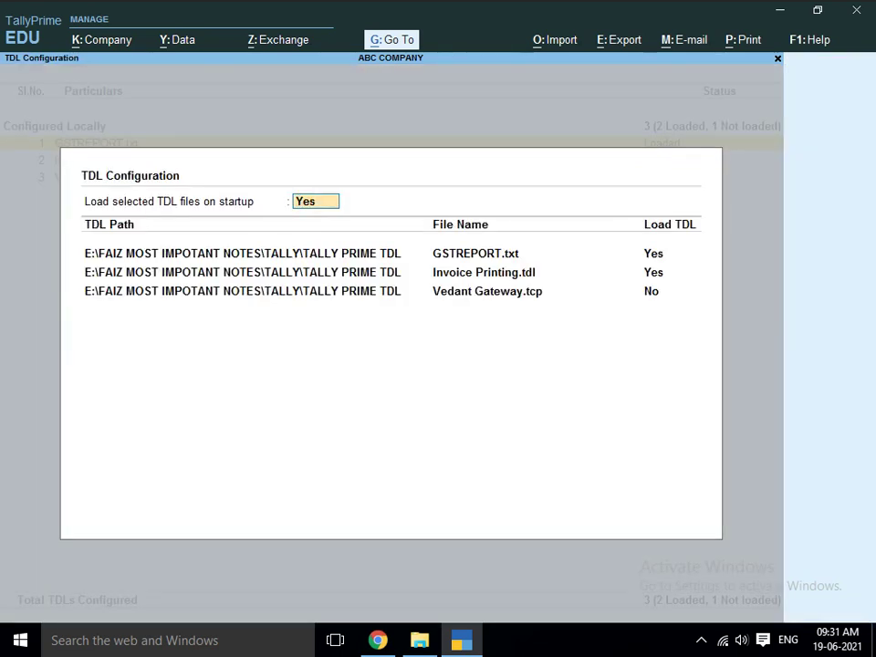
# - Move past the existing GSTREPORT.txt and Invoice Printing.tdl rows to a new TDL file row
pyautogui.press('Return')
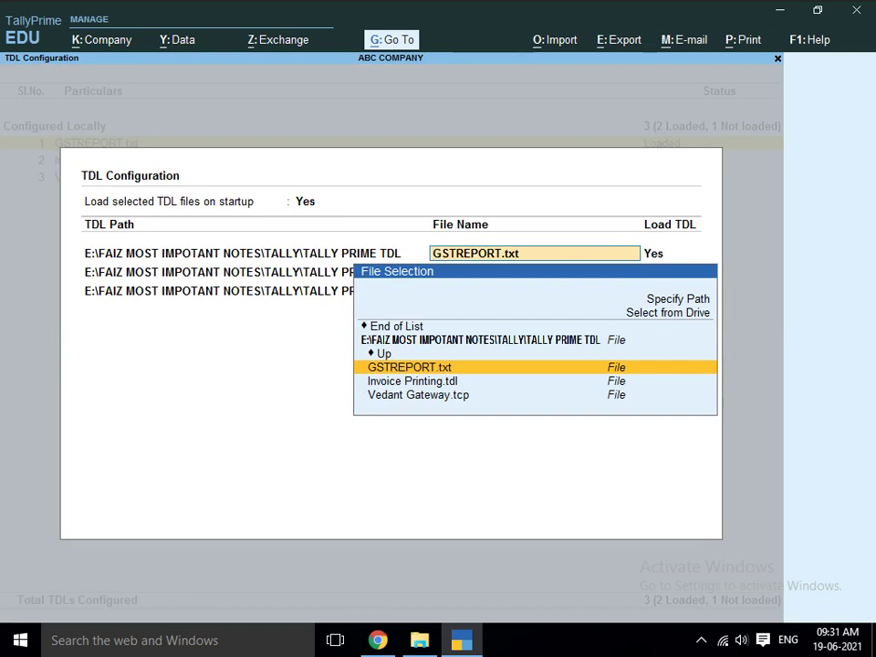
pyautogui.press('Return')
pyautogui.press('Return')
pyautogui.press('Return')
pyautogui.press('Return')
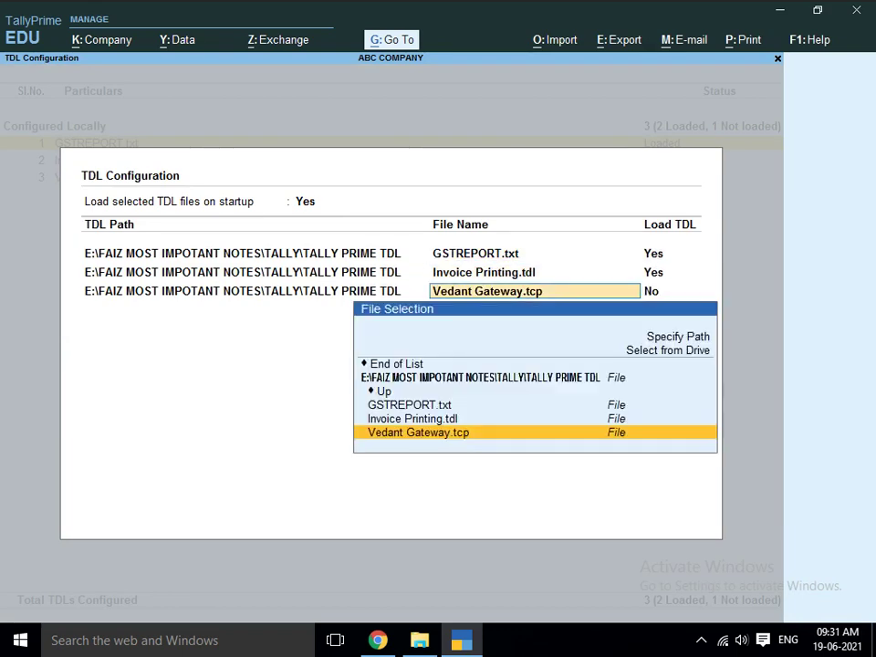
pyautogui.press('Return')
pyautogui.press('BackSpace')
pyautogui.press('BackSpace')
pyautogui.press('BackSpace')
pyautogui.press('Return')
pyautogui.press('Return')
pyautogui.press('Return')
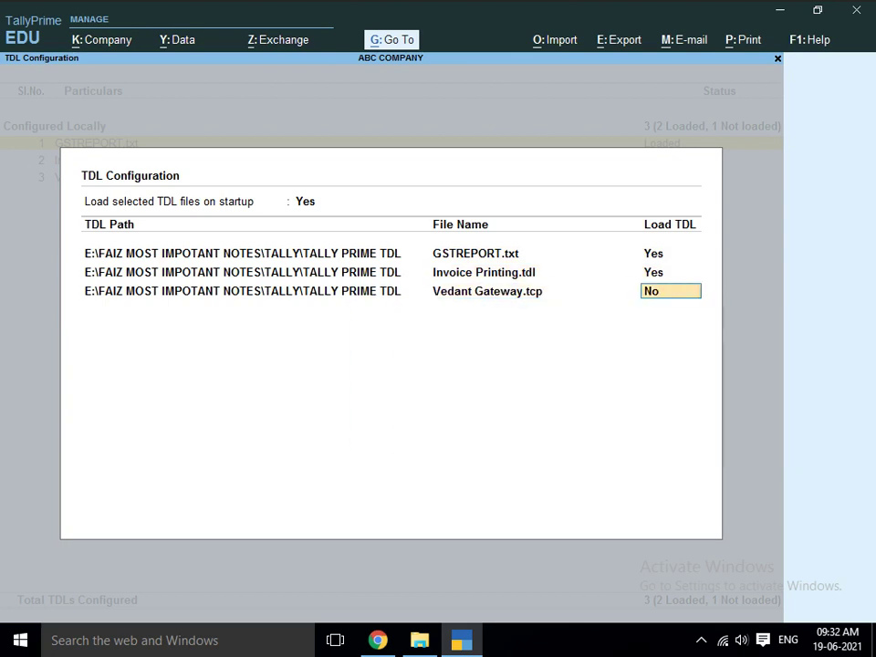
pyautogui.press('Return')
pyautogui.press('Down')
pyautogui.press('Down')
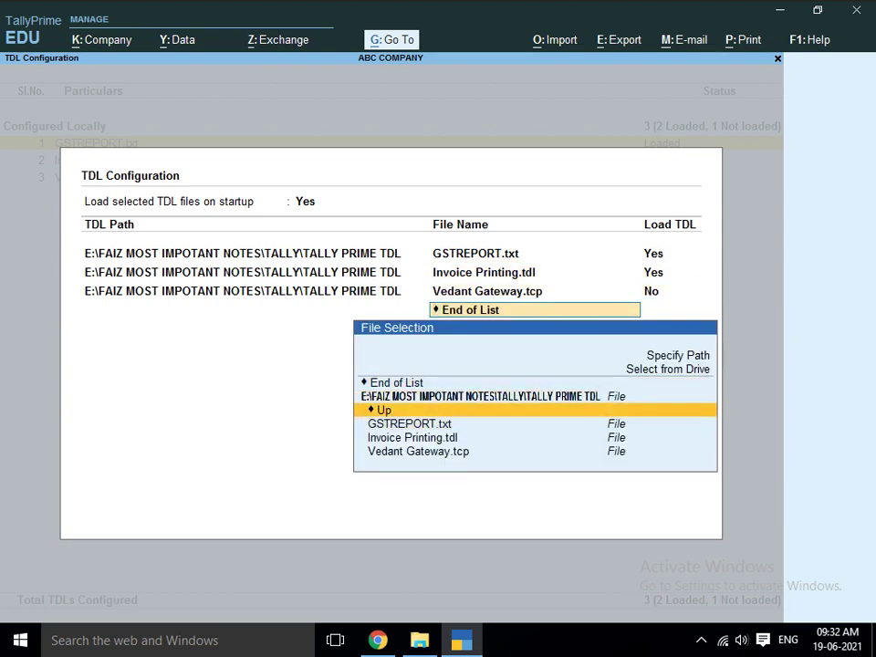
pyautogui.press('Up')
pyautogui.press('Down')
pyautogui.press('Up')
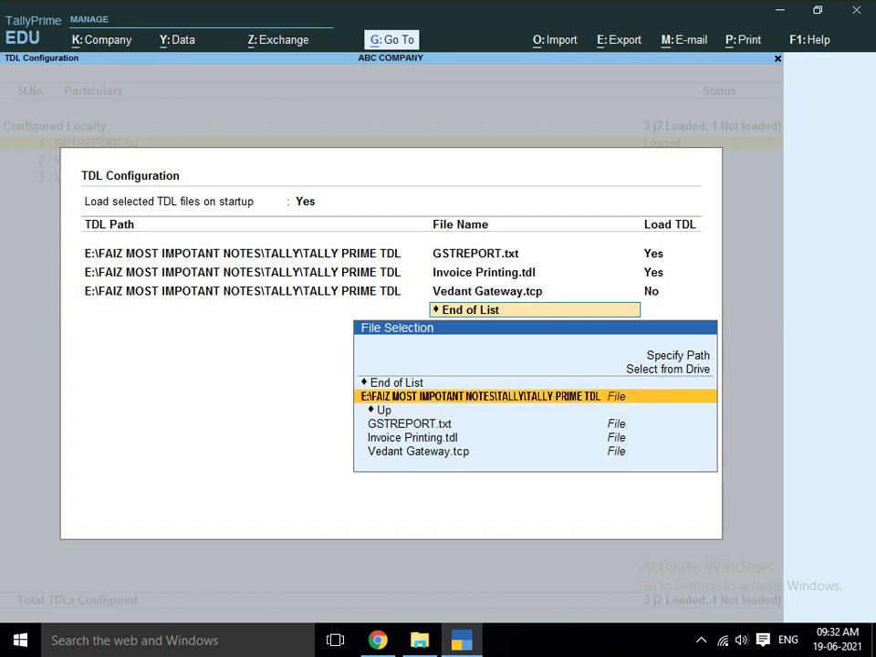
# - Copy the TALLY PRIME folder path from File Explorer and paste it as the new TDL path
pyautogui.hotkey('alt', 'Tab')
pyautogui.press('Up')
pyautogui.press('Up')
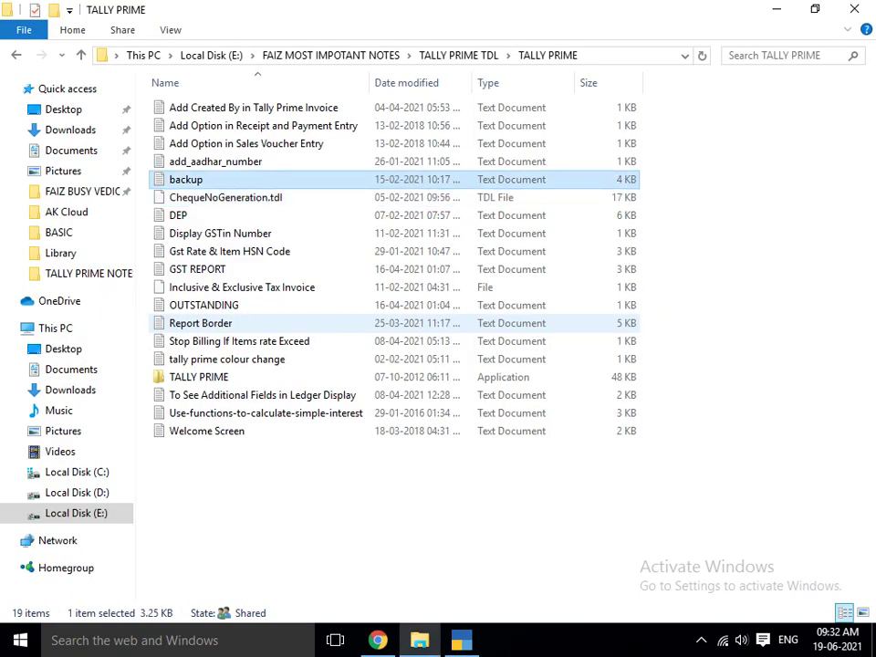
pyautogui.hotkey('alt', 'd')
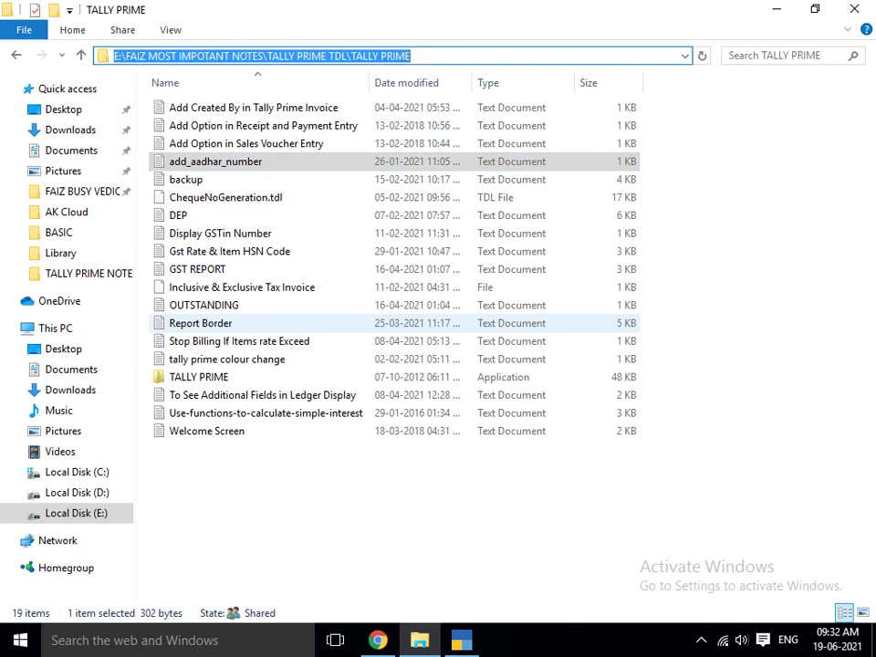
pyautogui.hotkey('alt', 'Tab')
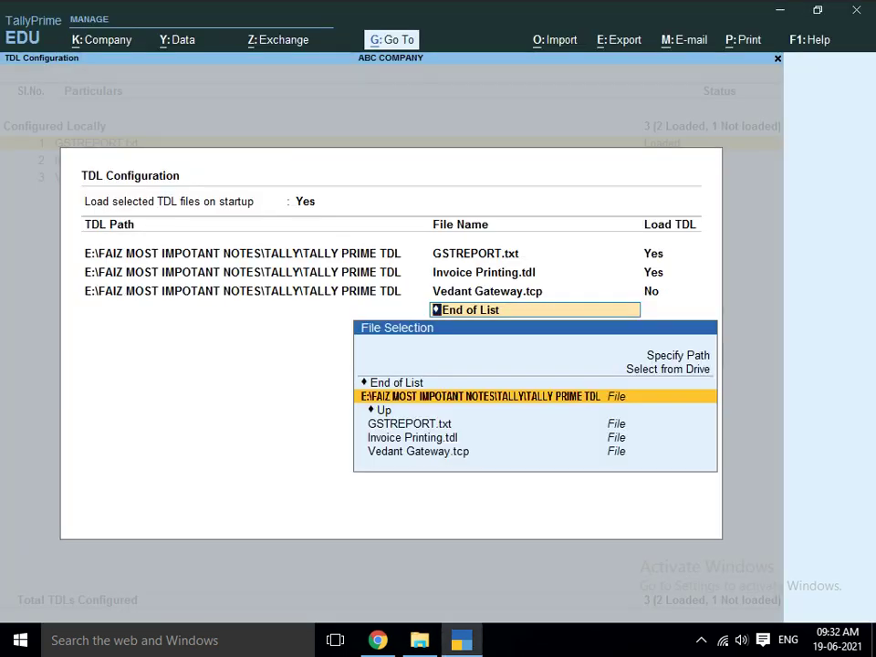
pyautogui.press('Up')
pyautogui.press('Up')
pyautogui.press('Up')
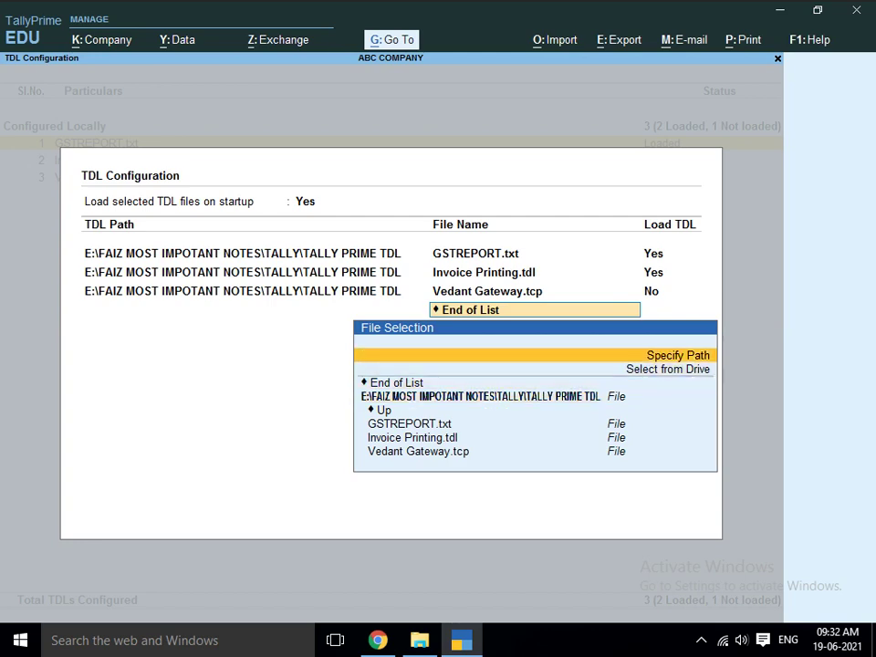
pyautogui.press('Return')
pyautogui.hotkey('ctrl', 'alt', 'v')
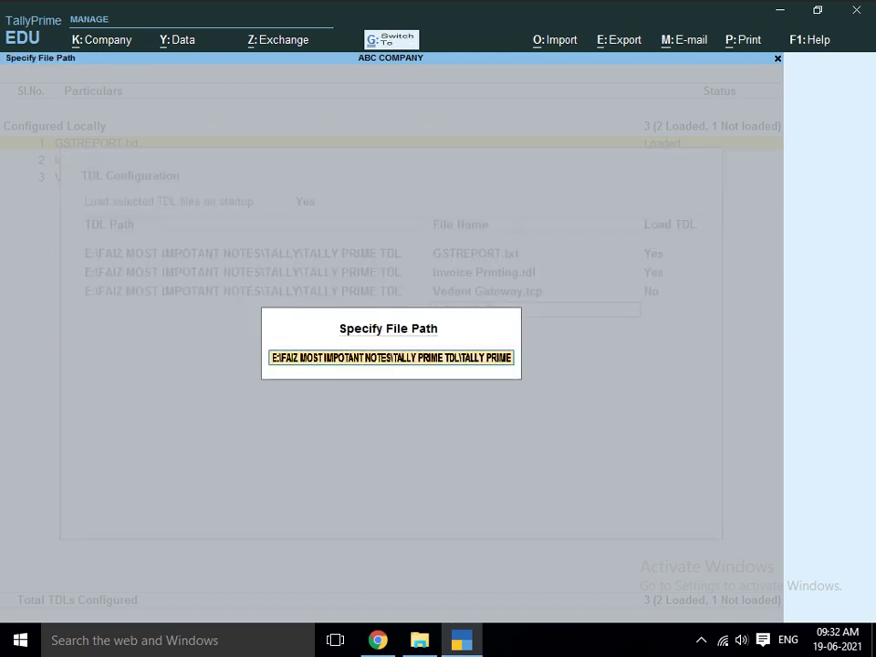
pyautogui.press('Return')
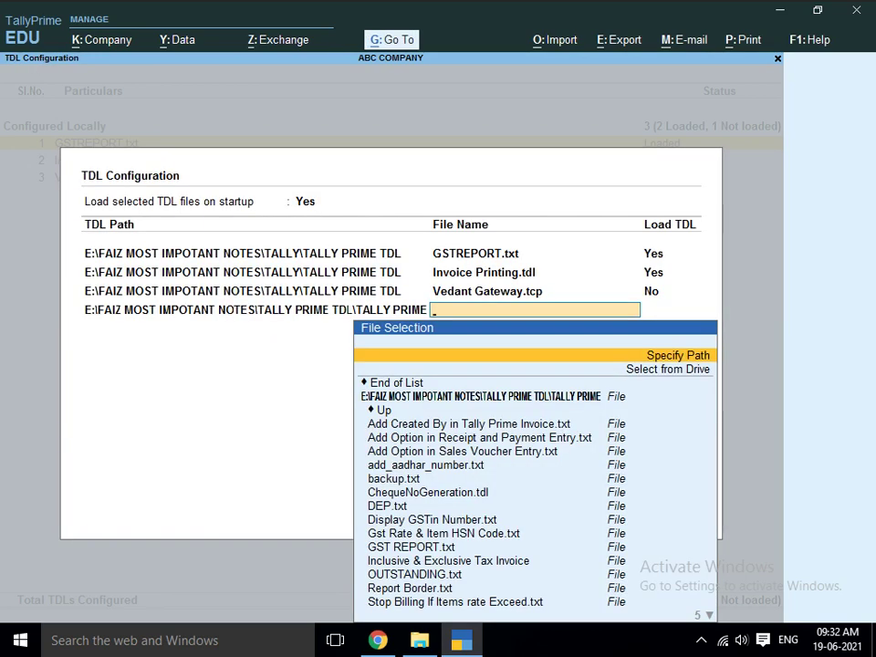
pyautogui.press('Down')
pyautogui.press('Down')
pyautogui.press('Down')
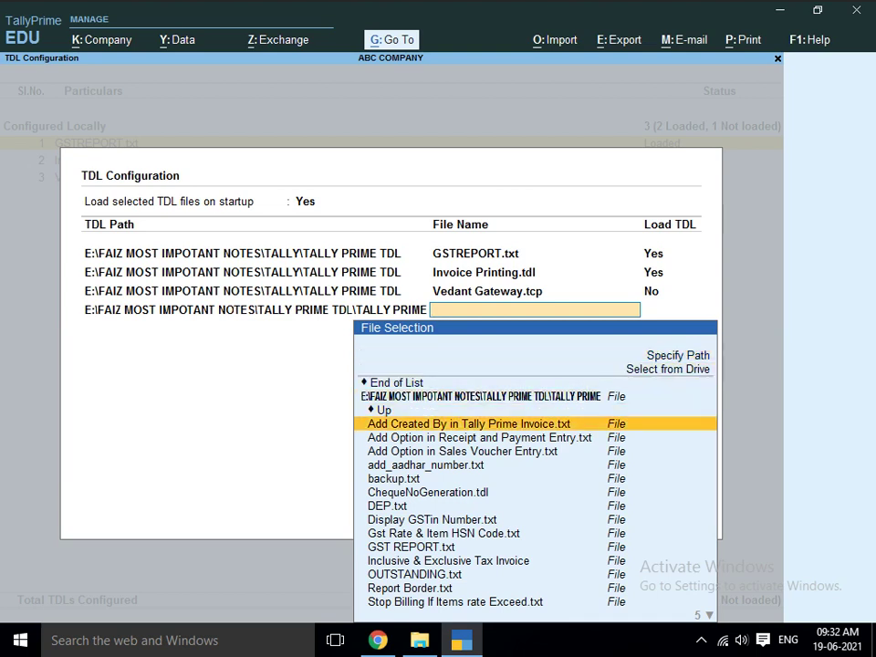
# - Select DEP.txt from the folder's file list and keep Load TDL set to Yes
pyautogui.press('Down')
pyautogui.press('Down')
pyautogui.press('Down')
pyautogui.press('Down')
pyautogui.press('Down')
pyautogui.press('Down')
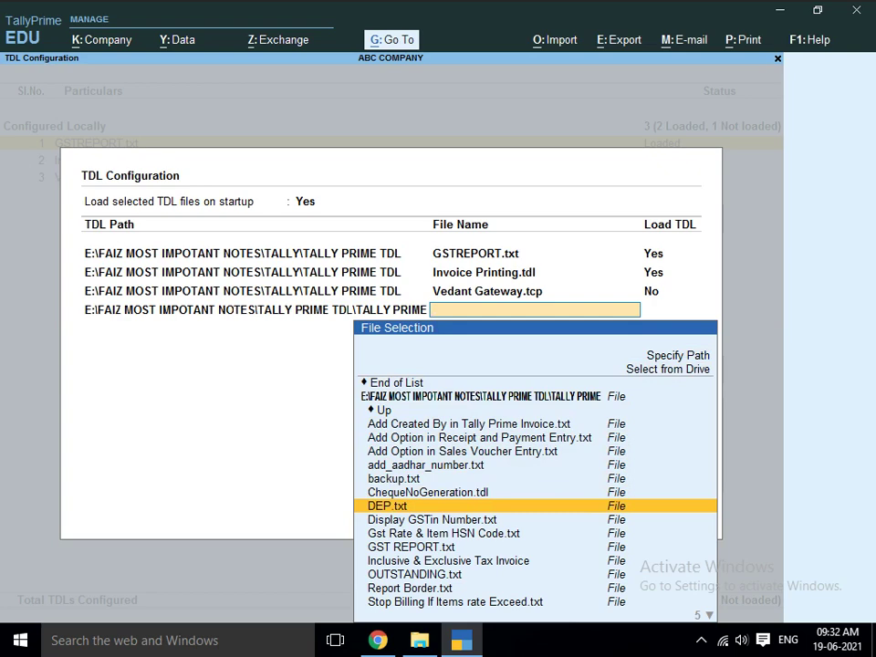
pyautogui.press('Return')
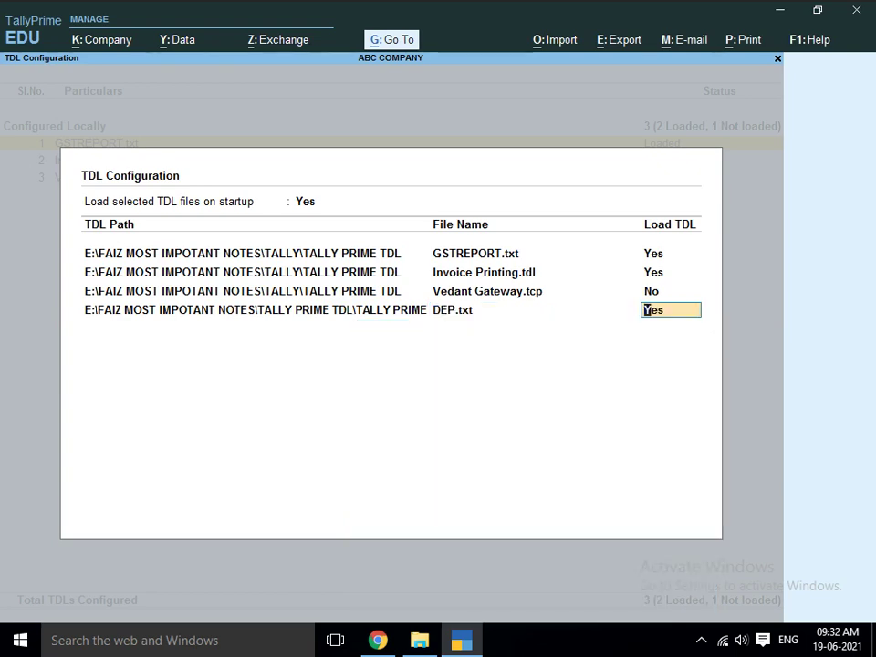
pyautogui.press('Return')
pyautogui.press('Return')
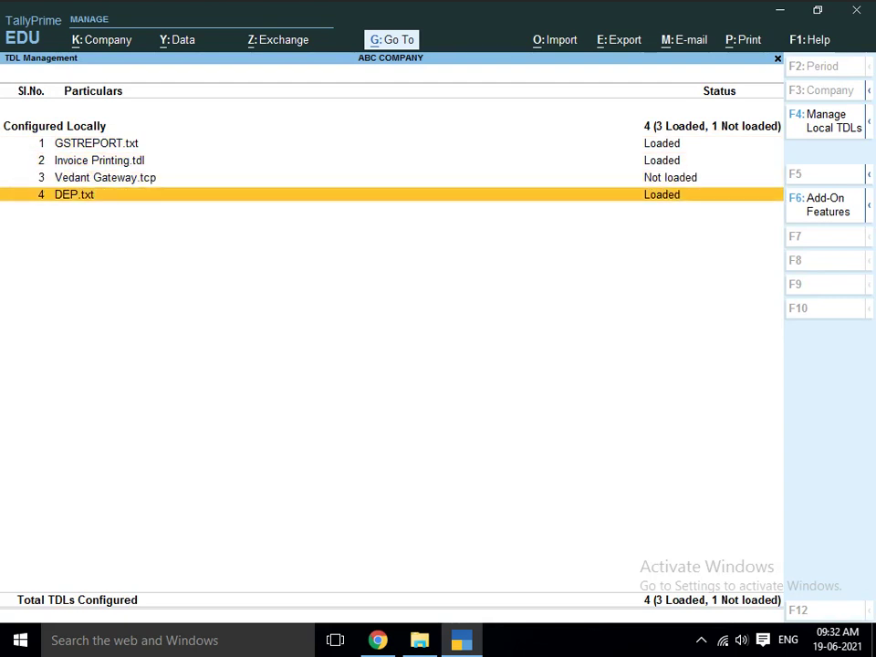
# - Return to the Gateway of Tally, note the new Depreciation report, and enter Vouchers
pyautogui.press('Escape')
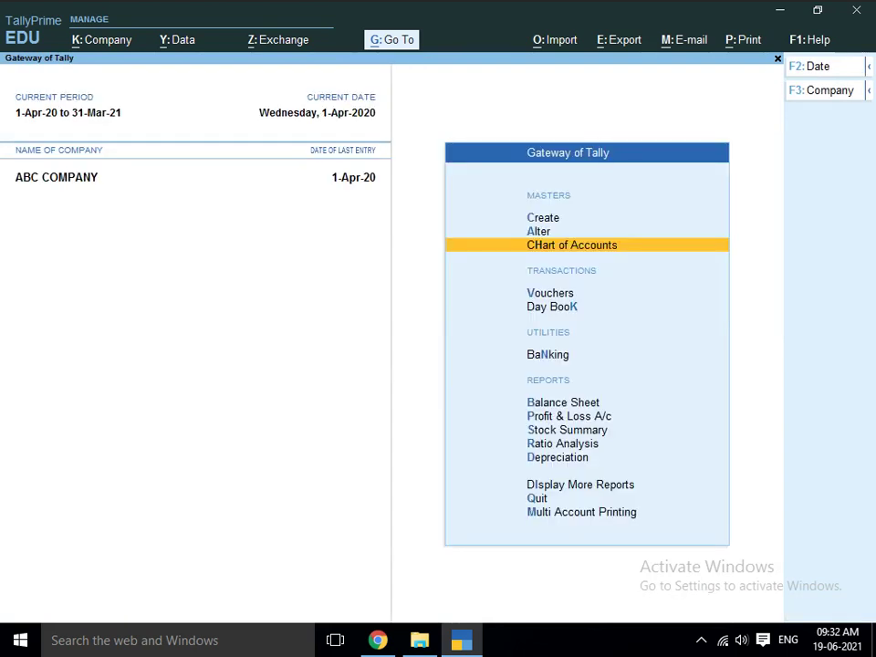
pyautogui.press('Down')
pyautogui.press('Down')
pyautogui.press('Down')
pyautogui.press('Down')
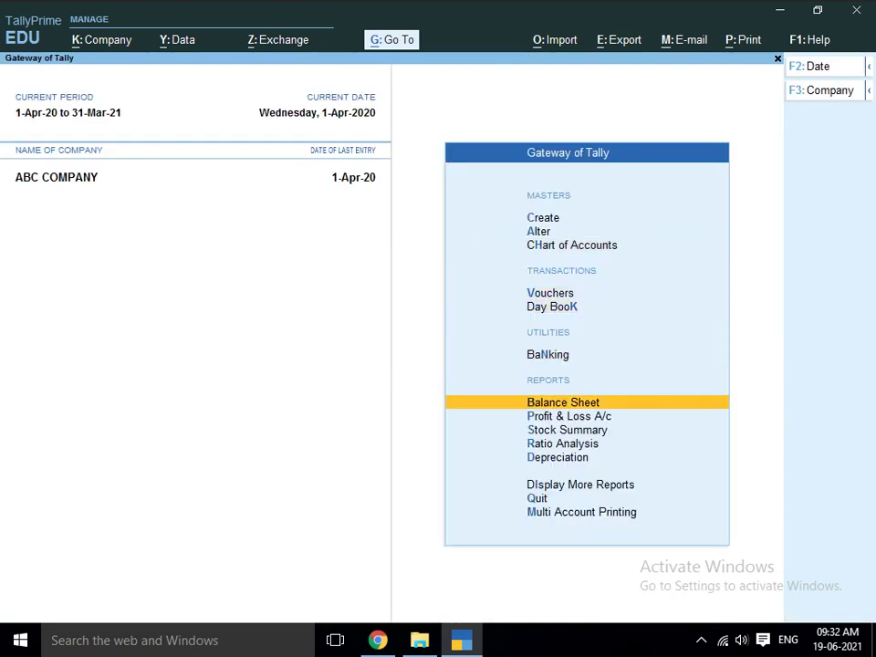
pyautogui.press('Down')
pyautogui.press('Down')
pyautogui.press('Down')
pyautogui.press('Down')
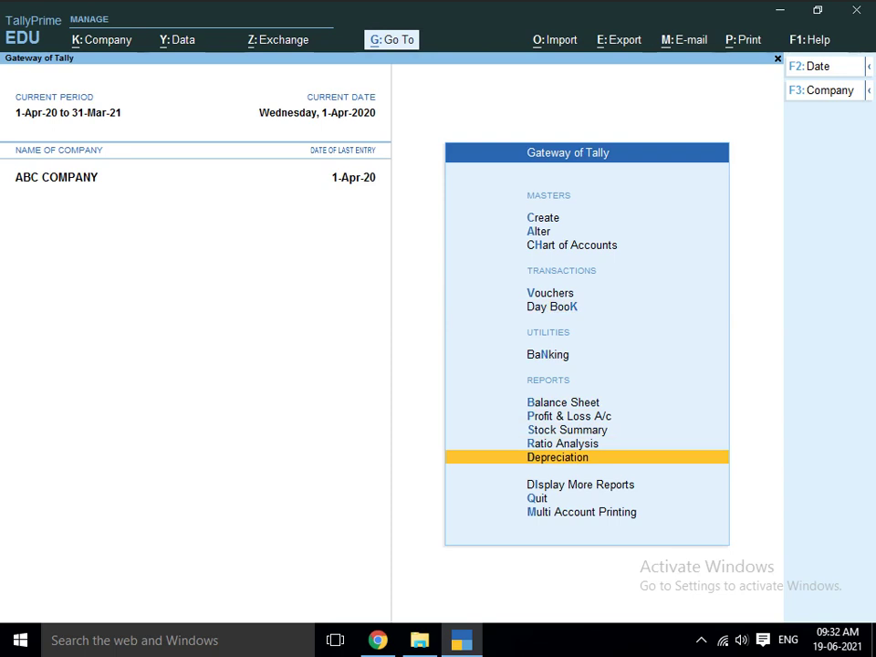
pyautogui.press('Up')
pyautogui.press('Up')
pyautogui.press('Up')
pyautogui.press('Up')
pyautogui.press('Up')
pyautogui.press('Up')
pyautogui.press('Up')
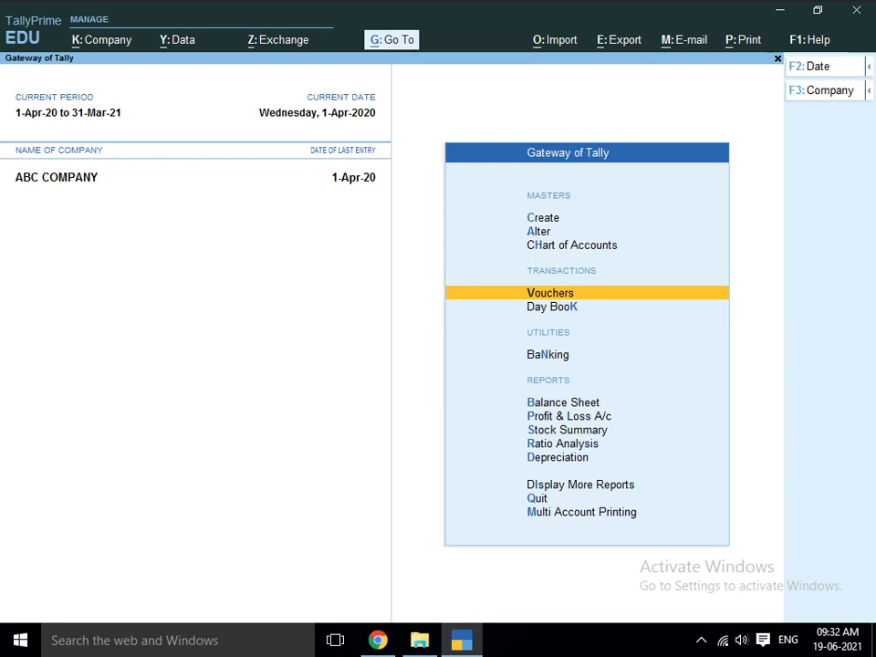
pyautogui.press('Down')
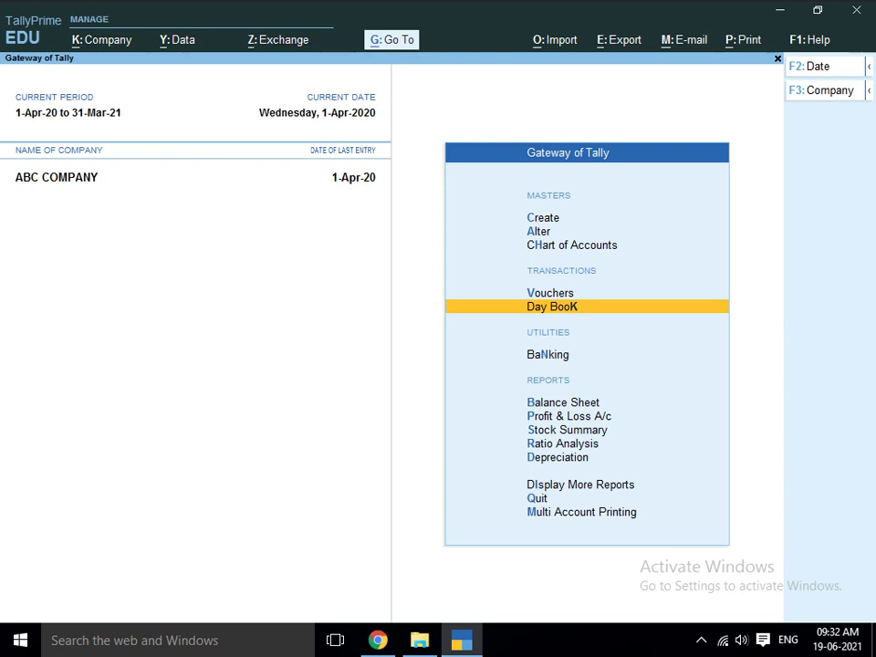
pyautogui.press('Up')
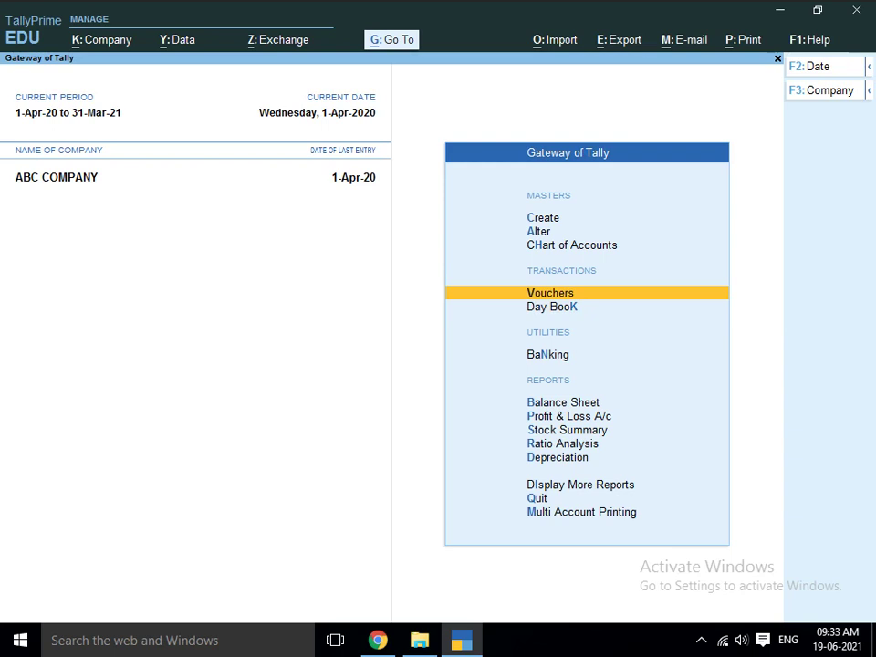
pyautogui.press('Return')
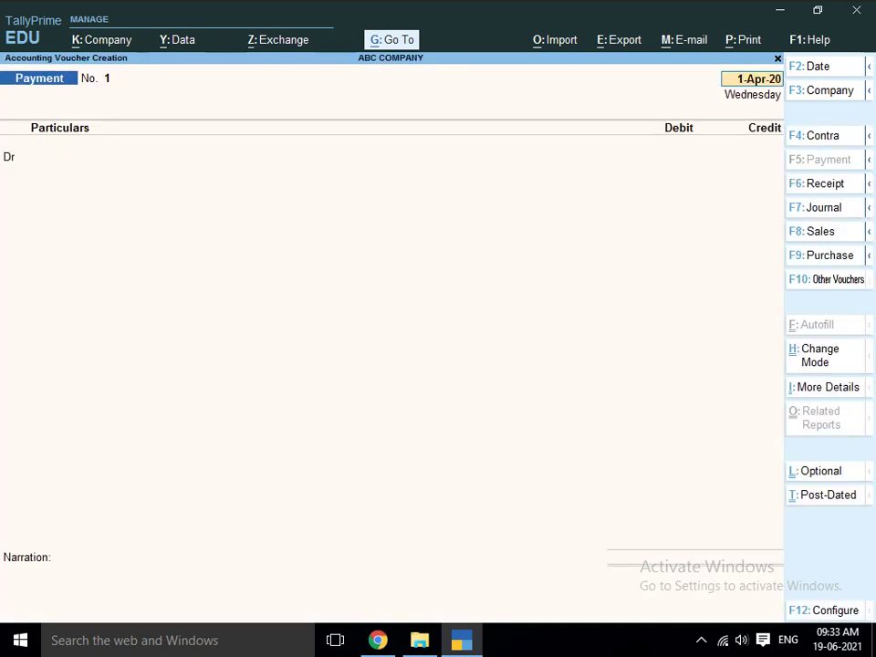
# - Switch the voucher to Journal (F7) and move to the first Dr Particulars line
pyautogui.press('F7')
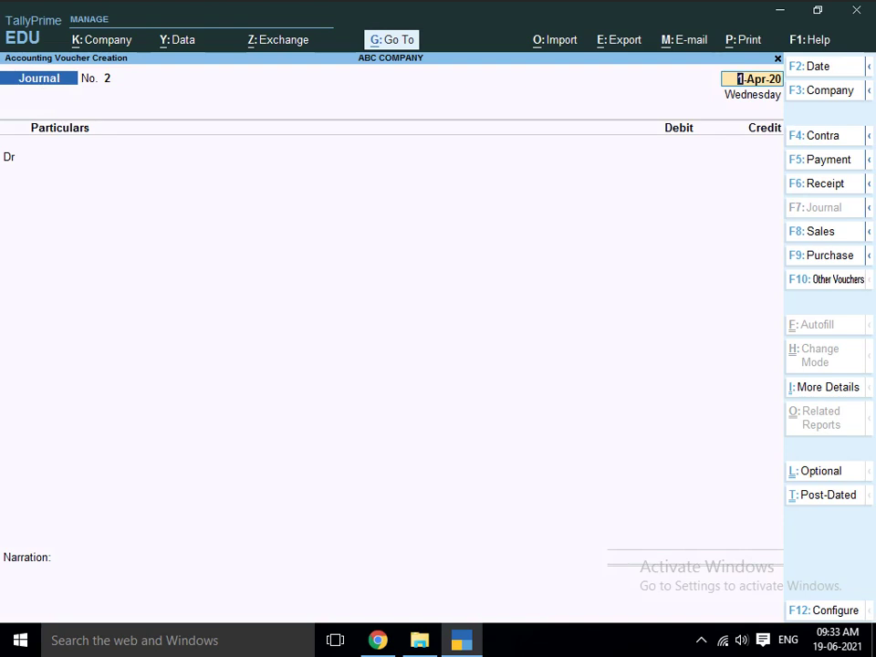
pyautogui.press('Return')
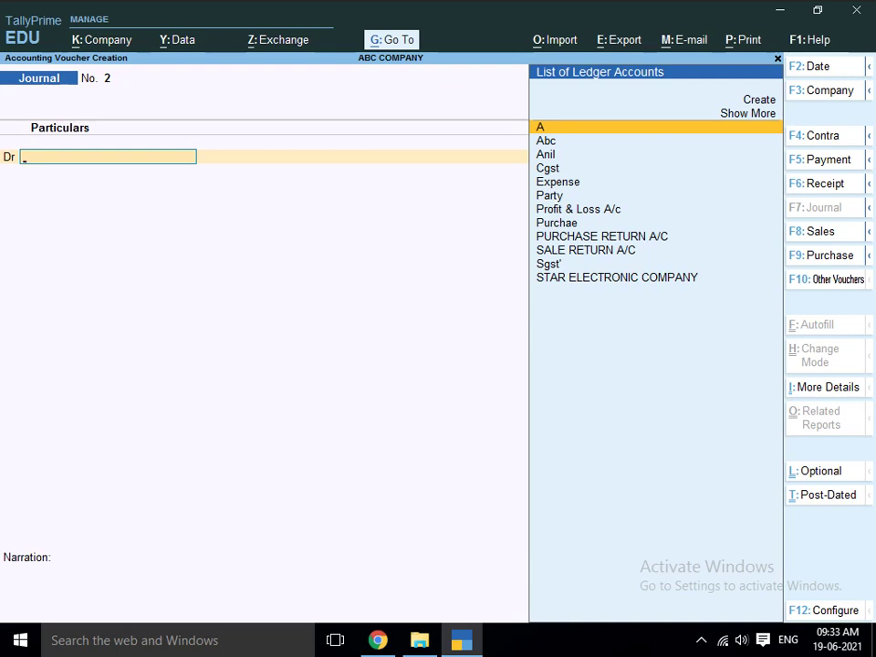
# - Create the ledger COMPUTER A/C under Fixed Assets with a DepRate of 10
pyautogui.hotkey('alt', 'c')
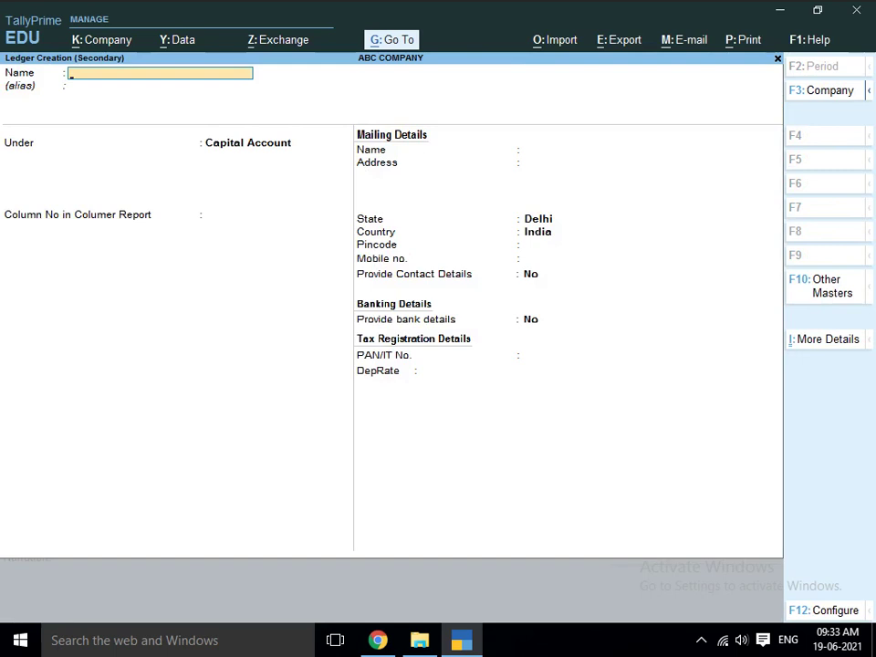
pyautogui.write('COMPUTER')
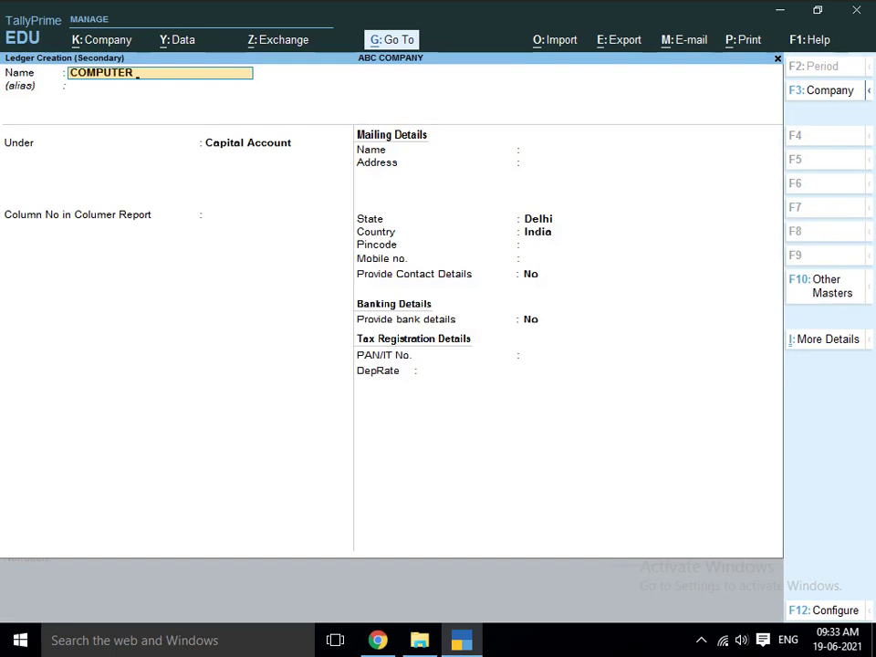
pyautogui.write(' A/C')
pyautogui.press('Return')
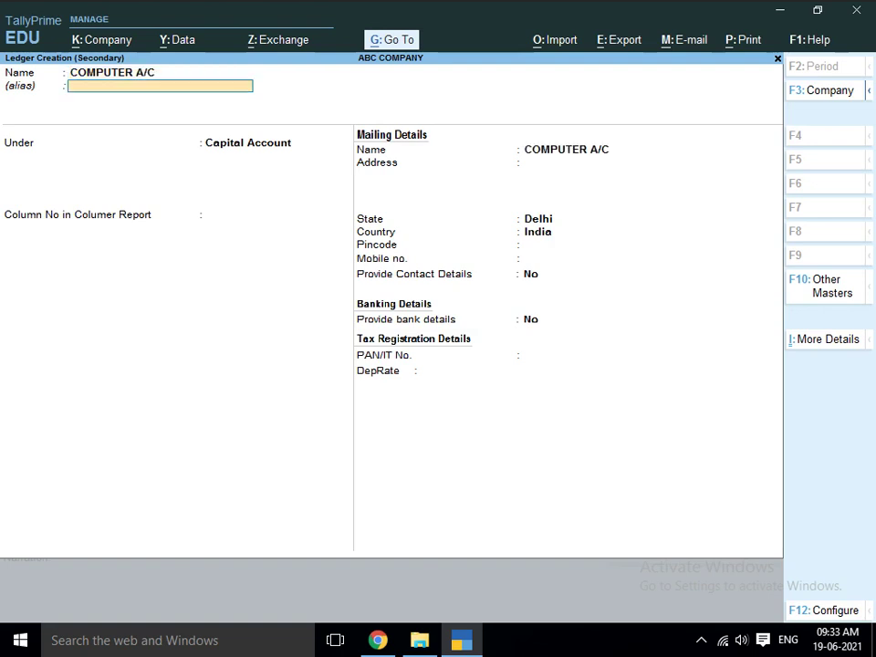
pyautogui.press('Return')
pyautogui.write('F')
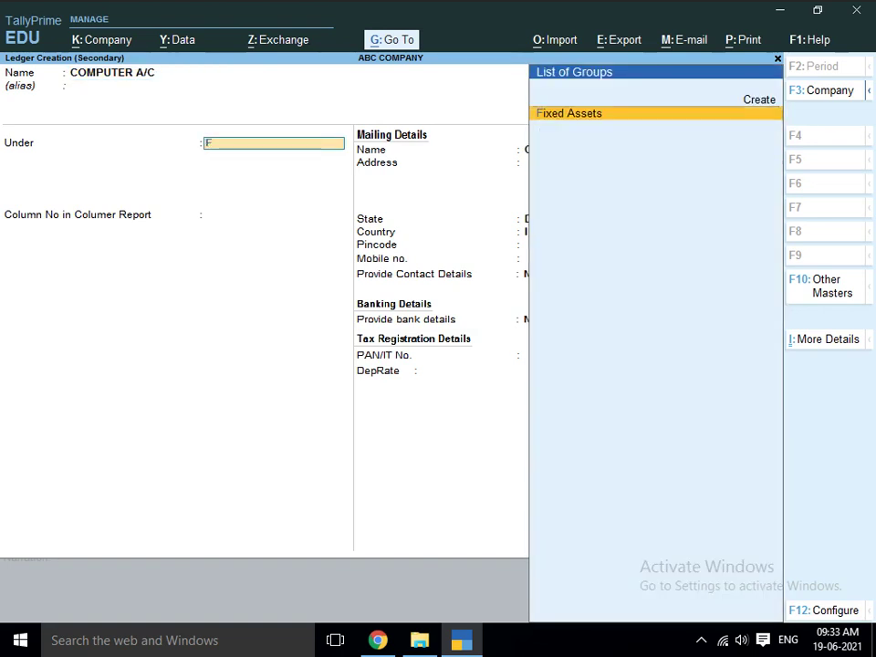
pyautogui.press('Return')
pyautogui.press('Return')
pyautogui.press('Return')
pyautogui.press('Return')
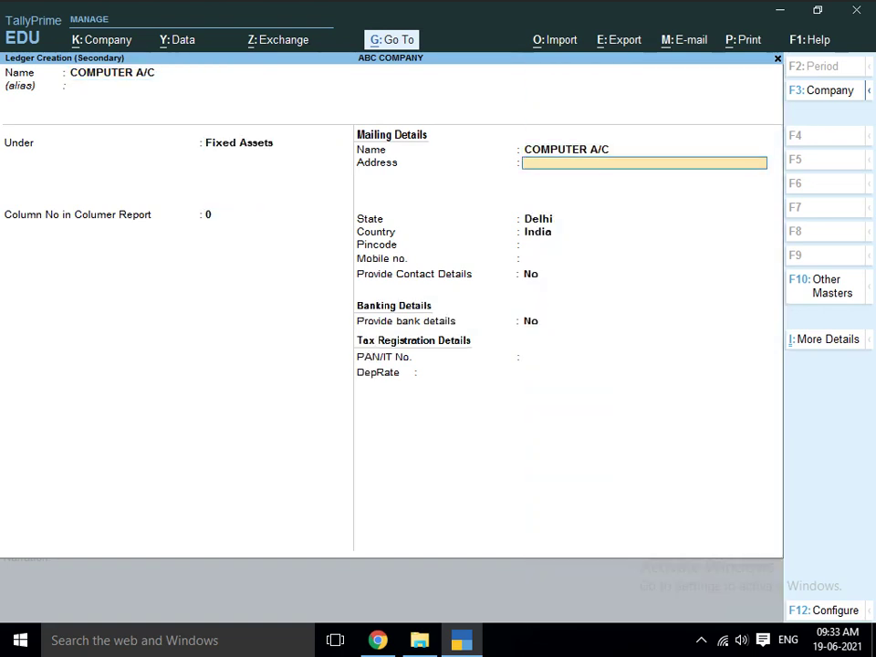
pyautogui.press('Return')
pyautogui.press('Return')
pyautogui.press('Return')
pyautogui.press('Return')
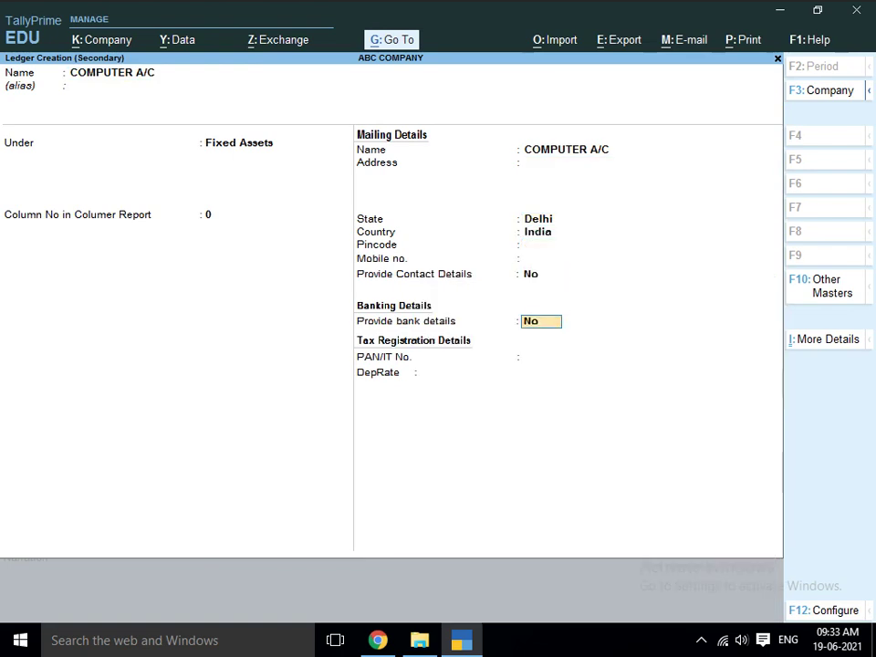
pyautogui.press('Return')
pyautogui.press('Up')
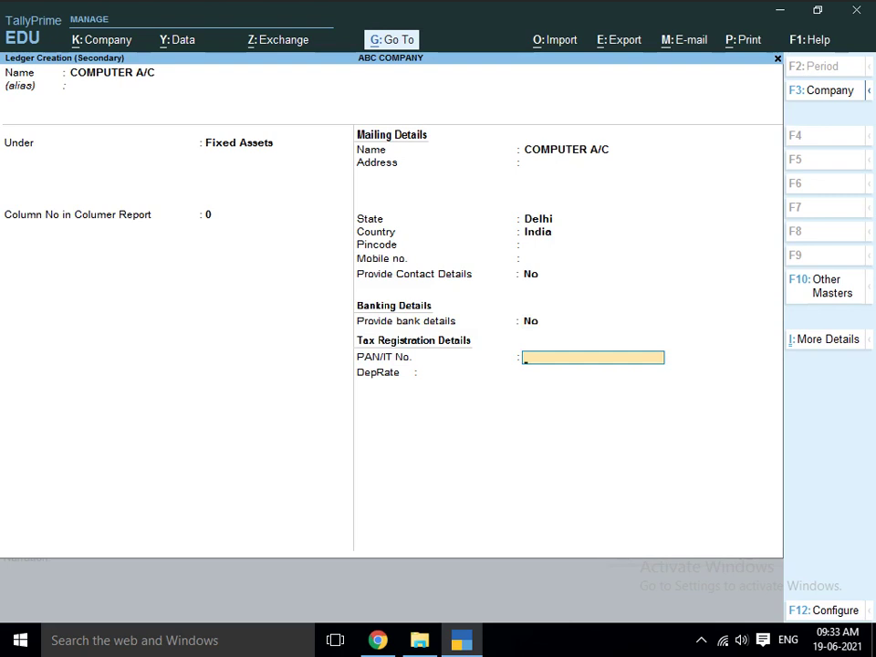
pyautogui.press('Return')
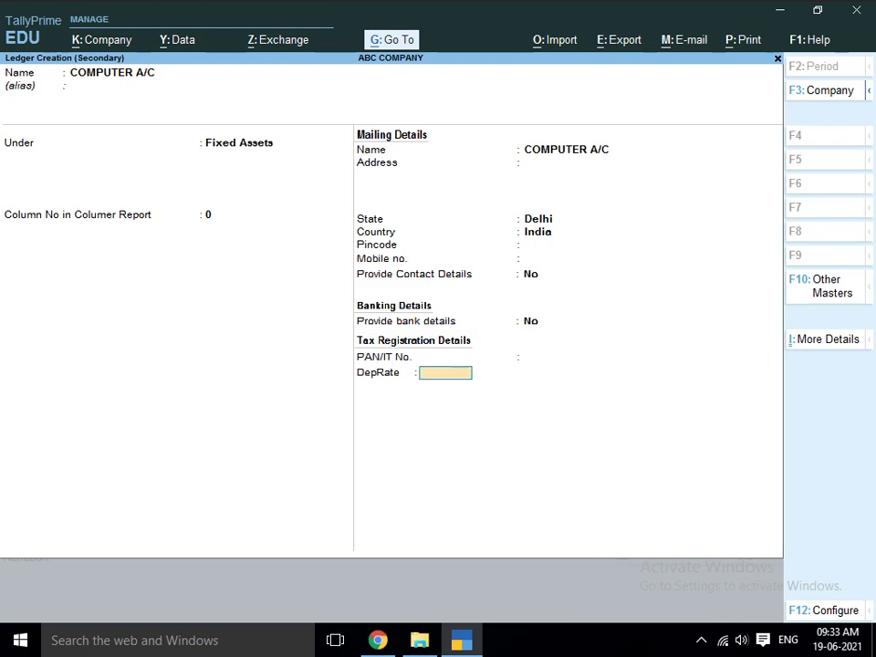
pyautogui.write('10')
pyautogui.press('Return')
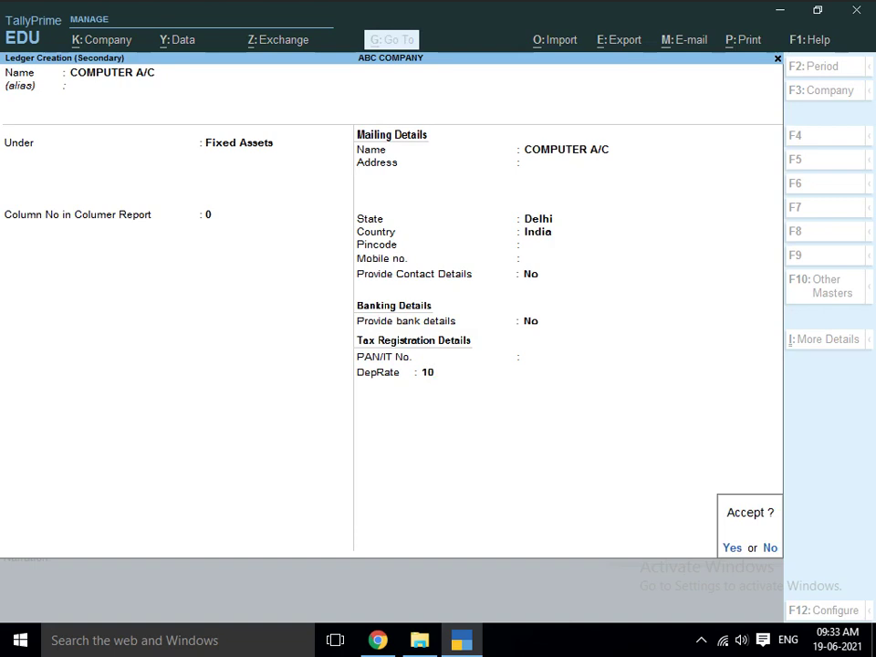
pyautogui.press('Return')
# - Debit COMPUTER A/C 25000 and credit Cash 25000, then save the journal
pyautogui.write('2')
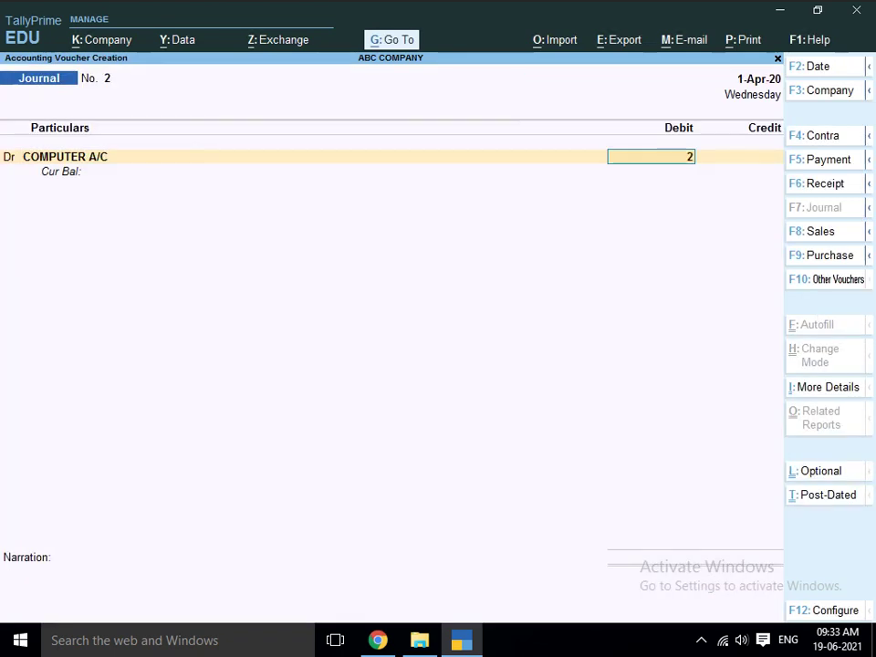
pyautogui.write('5000')
pyautogui.press('Return')
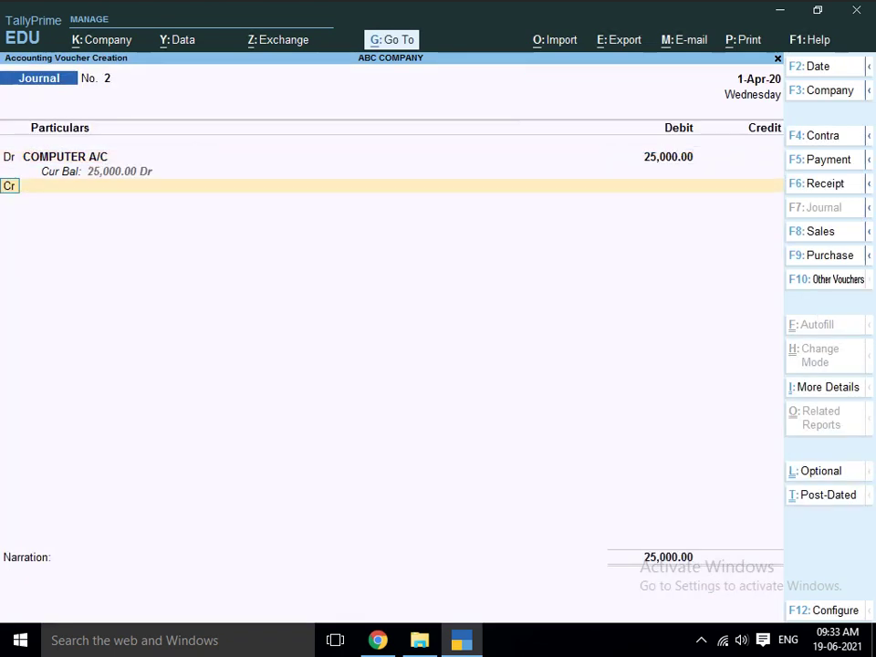
pyautogui.press('Return')
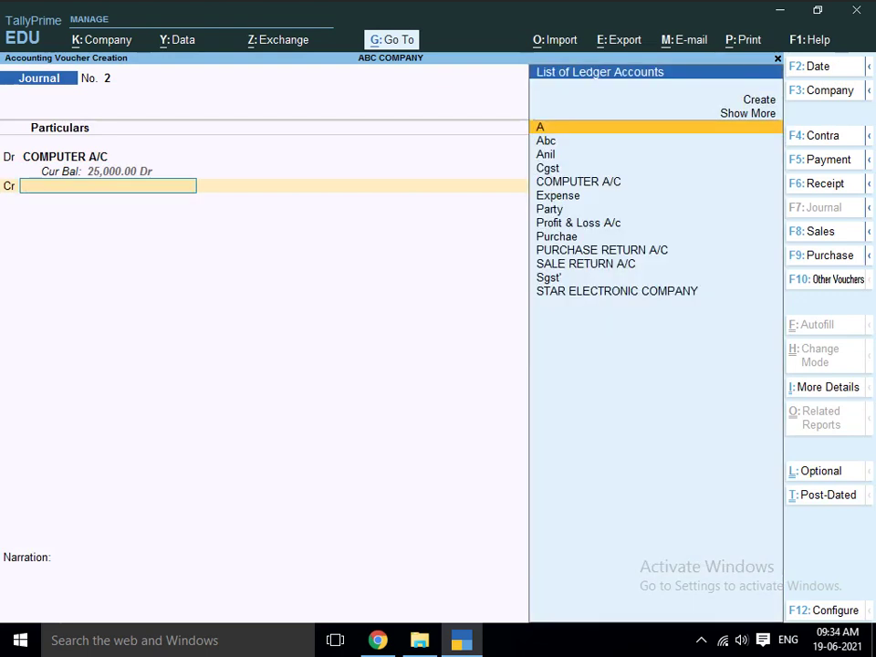
pyautogui.write('CAS')
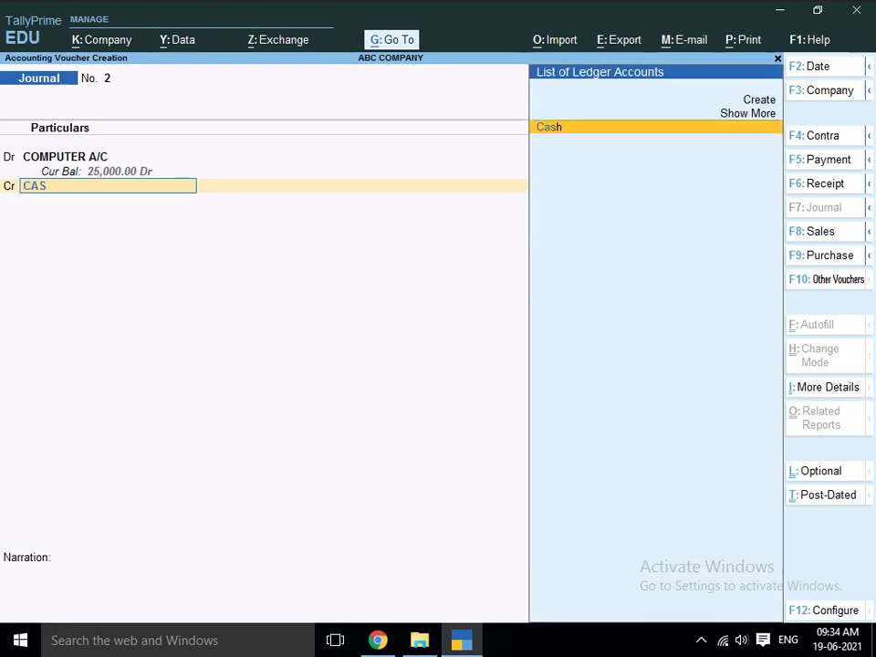
pyautogui.press('Return')
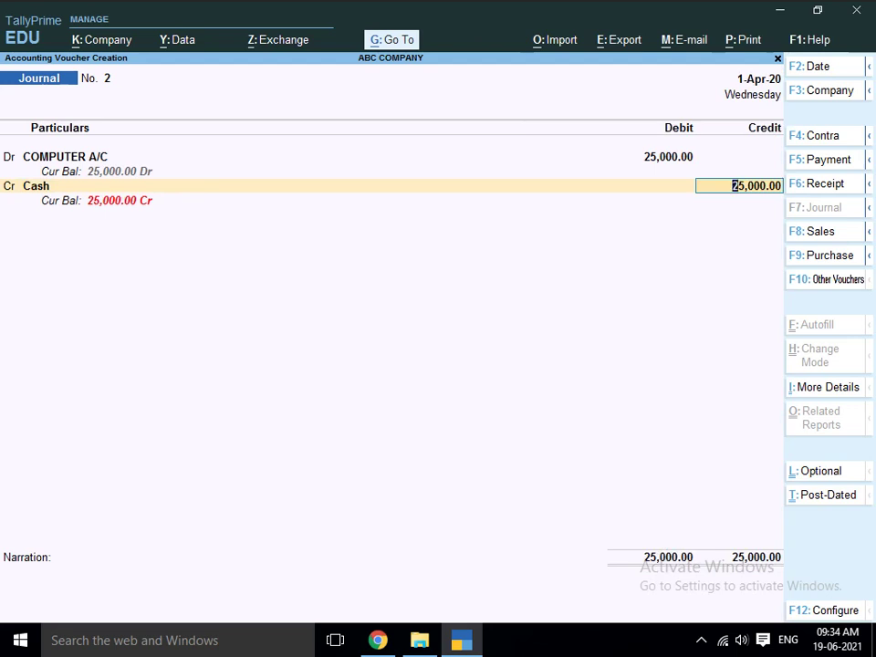
pyautogui.press('Return')
pyautogui.press('Return')
pyautogui.press('Return')
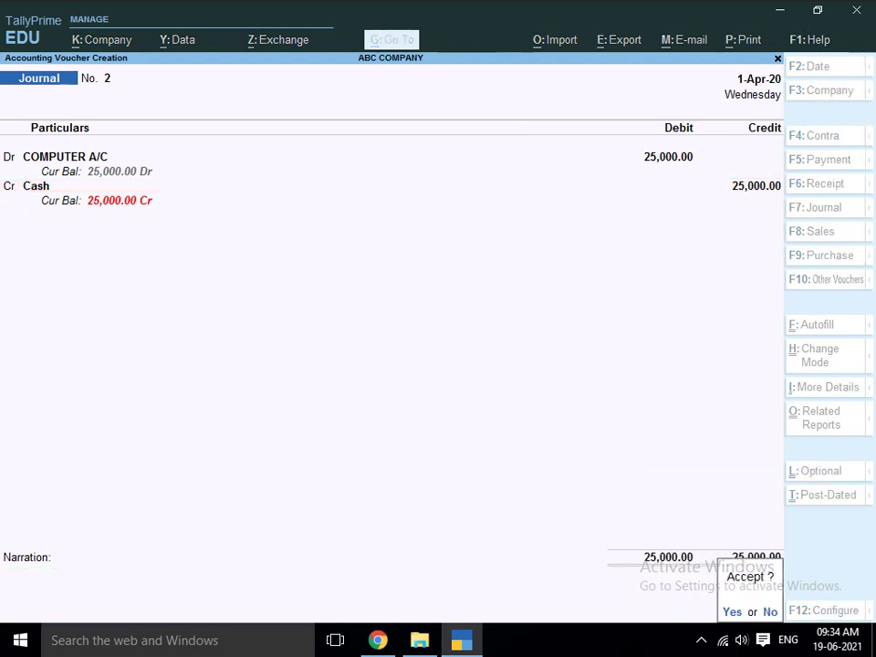
pyautogui.press('Return')
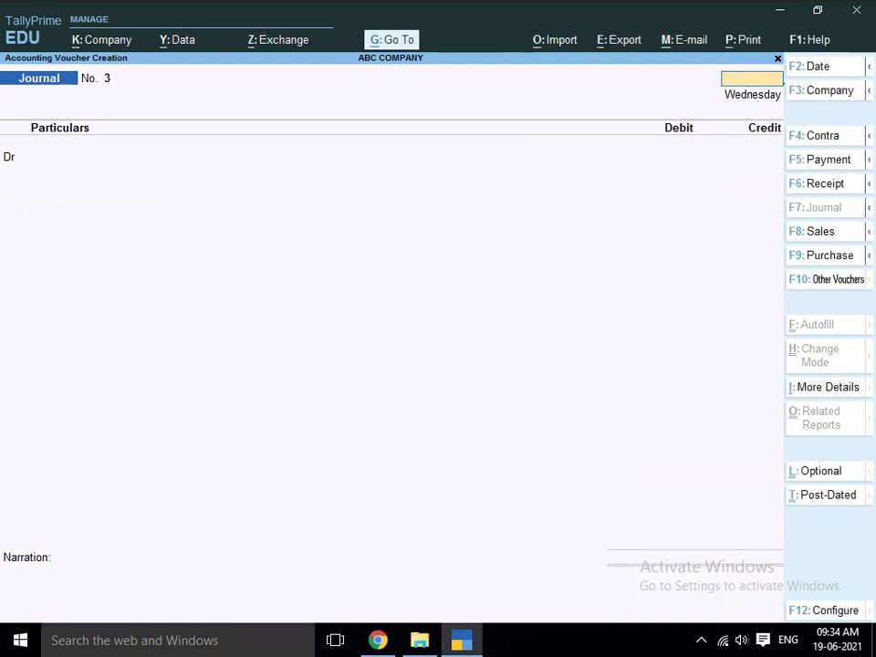
# - Quit the blank new voucher and return to the Gateway of Tally
pyautogui.press('Escape')
pyautogui.press('Return')
pyautogui.press('Down')
pyautogui.press('Down')
pyautogui.press('Down')
pyautogui.press('Down')
pyautogui.press('Down')
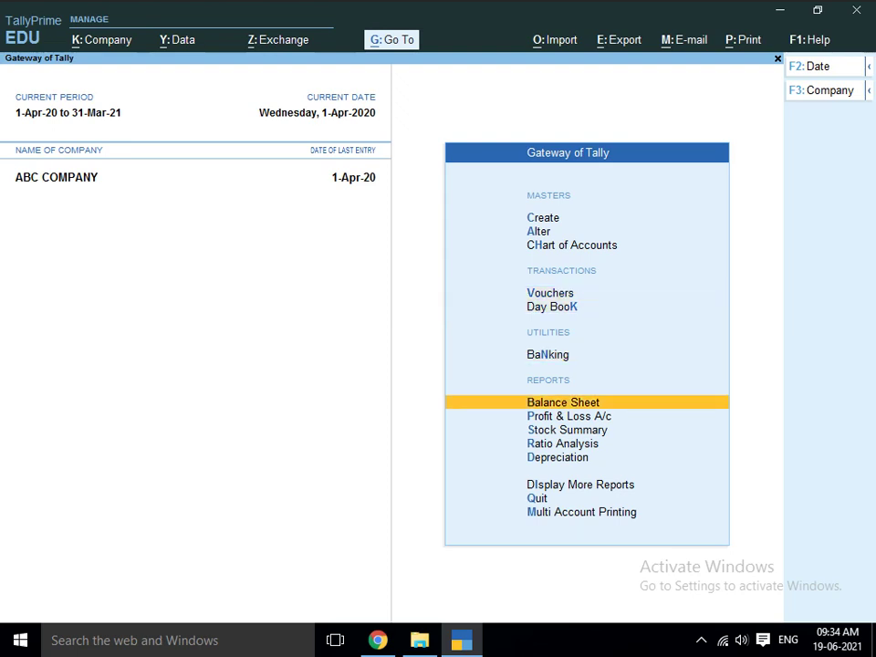
# - Review the Depreciation report, quit the Purchase voucher to the Gateway, and bring up Help (F1)
pyautogui.press('Down')
pyautogui.press('Down')
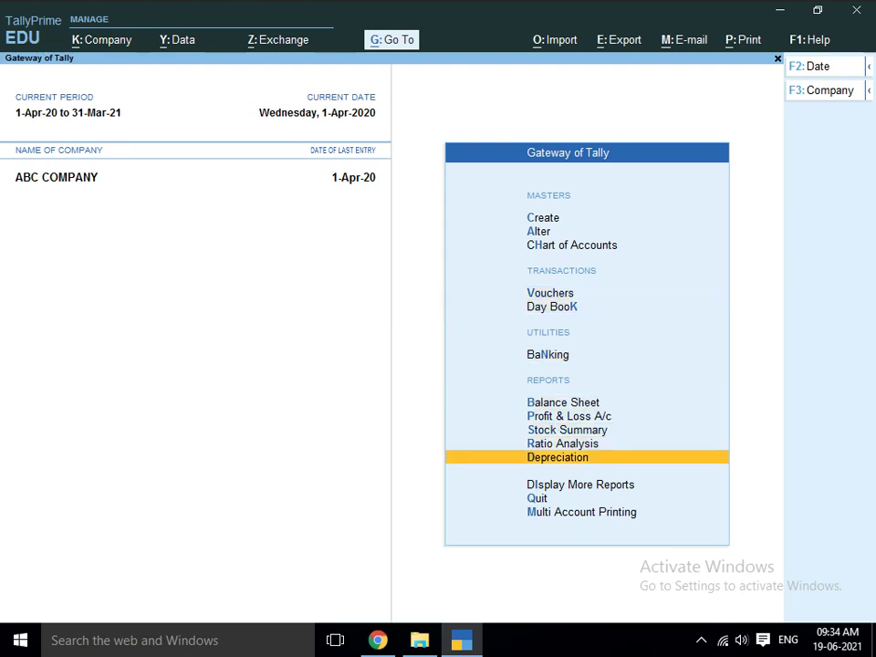
pyautogui.press('Return')
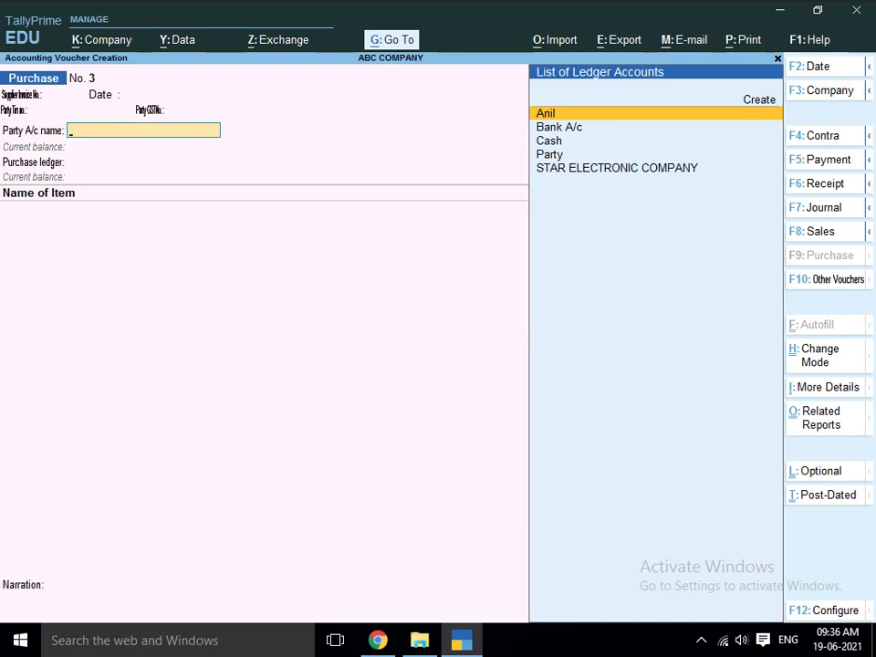
pyautogui.press('Escape')
pyautogui.press('y')
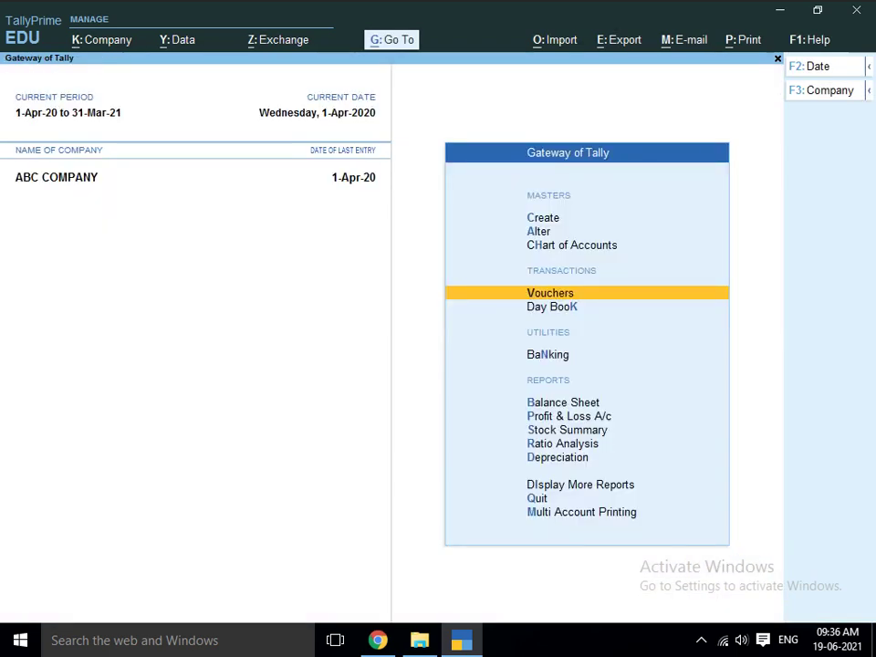
pyautogui.press('F1')
pyautogui.press('Down')
pyautogui.press('Down')
pyautogui.press('Down')
pyautogui.press('Down')
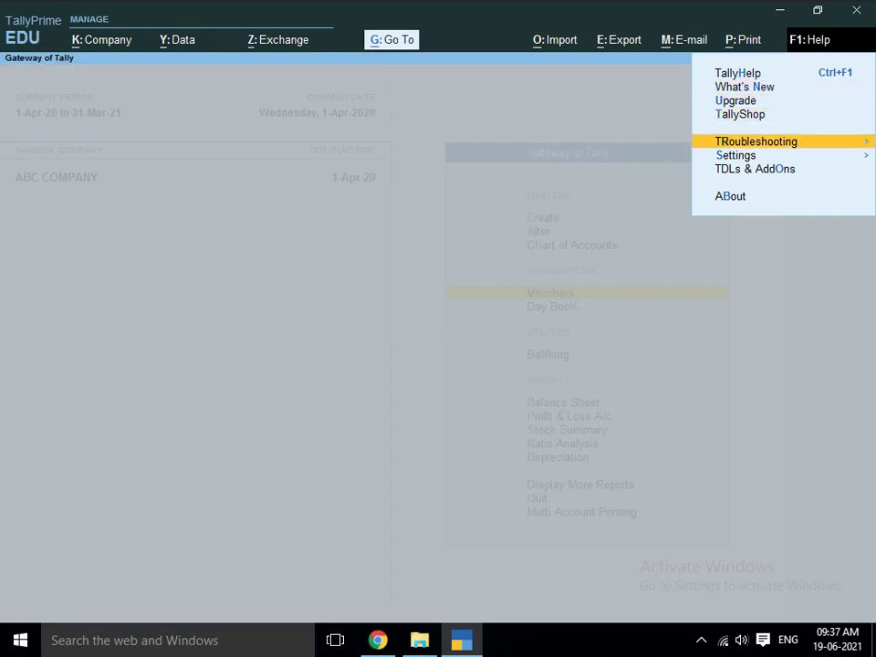
# - Open the local TDL configuration from TDLs & AddOns and enter the TDL folder path
pyautogui.press('Down')
pyautogui.press('Down')
pyautogui.press('Return')
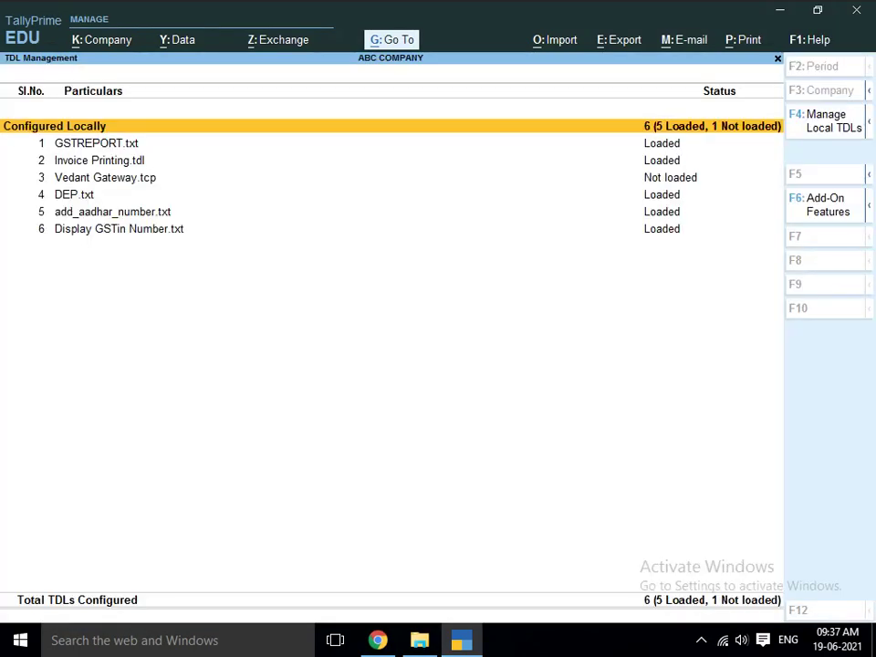
pyautogui.press('F4')
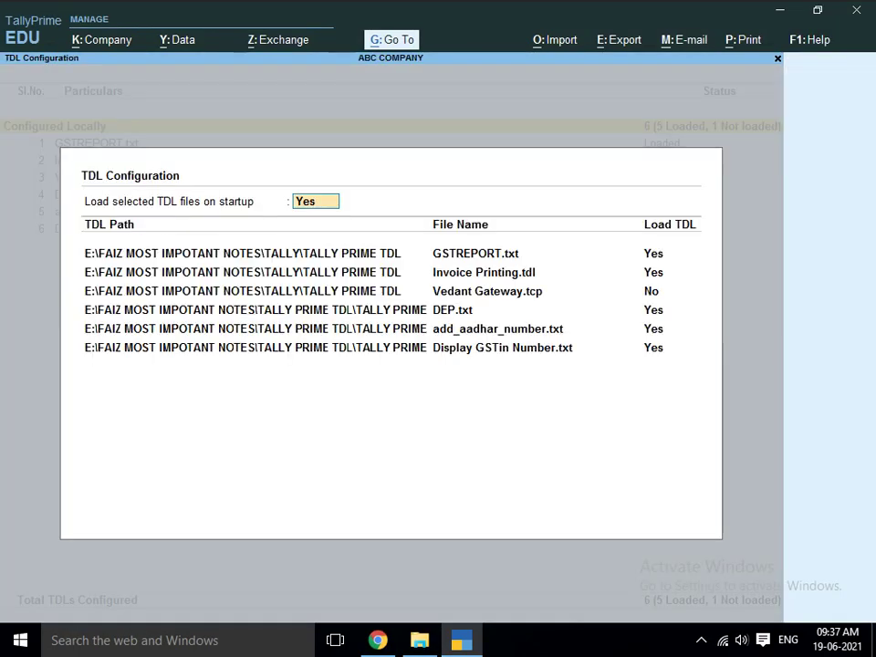
pyautogui.press('Return')
pyautogui.press('Return')
pyautogui.press('Return')
pyautogui.press('Return')
pyautogui.press('Return')
pyautogui.press('Return')
pyautogui.press('Return')
pyautogui.press('Return')
pyautogui.press('Return')
pyautogui.press('Return')
pyautogui.press('Return')
pyautogui.press('Return')
pyautogui.press('Return')
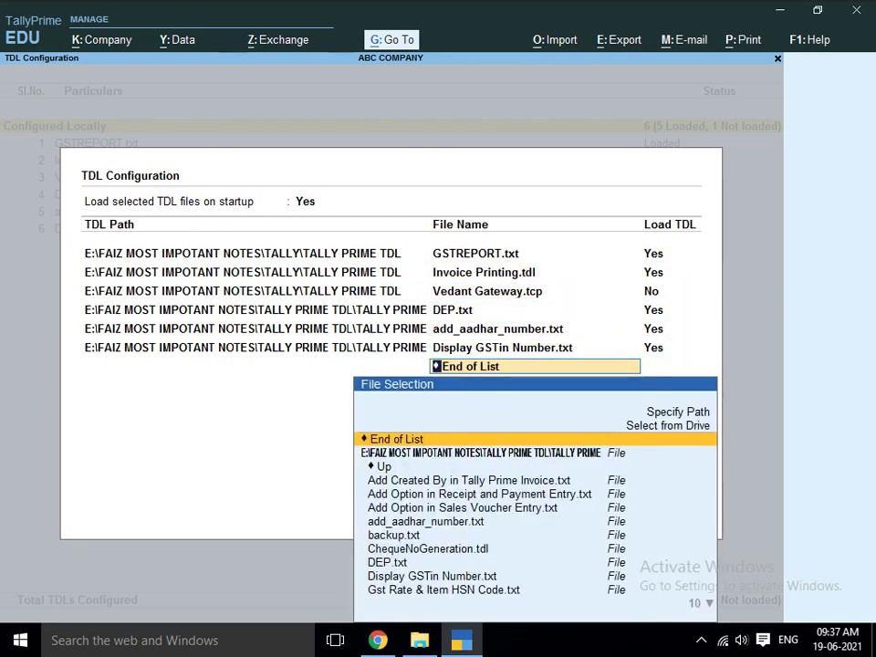
pyautogui.press('Up')
pyautogui.press('Up')
pyautogui.press('Return')
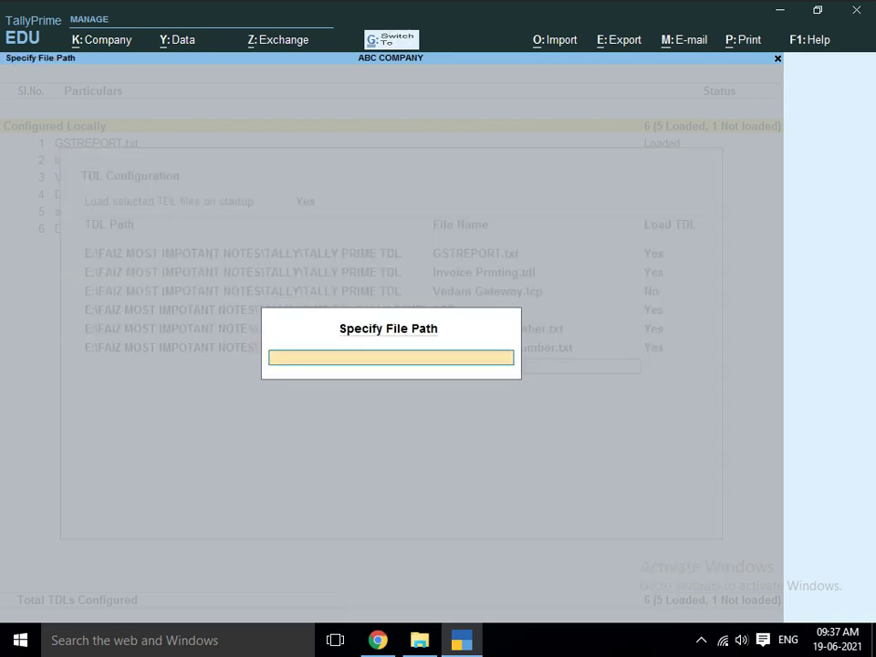
pyautogui.hotkey('ctrl', 'alt', 'v')
pyautogui.press('Return')
# - Add Add Created By in Tally Prime Invoice.txt as a loaded local TDL
pyautogui.press('Down')
pyautogui.press('Down')
pyautogui.press('Down')
pyautogui.press('Down')
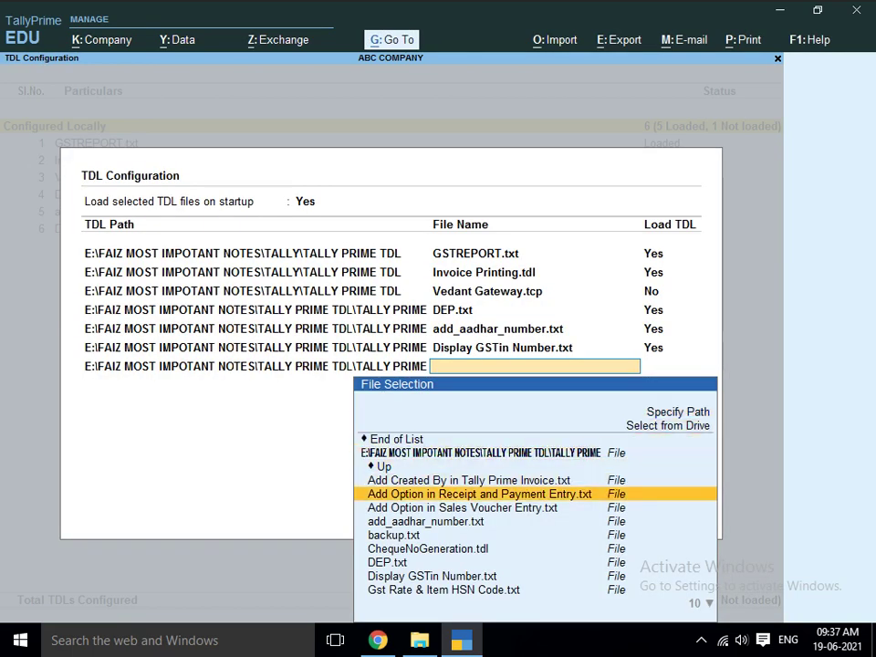
pyautogui.press('Down')
pyautogui.press('Down')
pyautogui.press('Up')
pyautogui.press('Up')
pyautogui.press('Up')
pyautogui.press('Return')
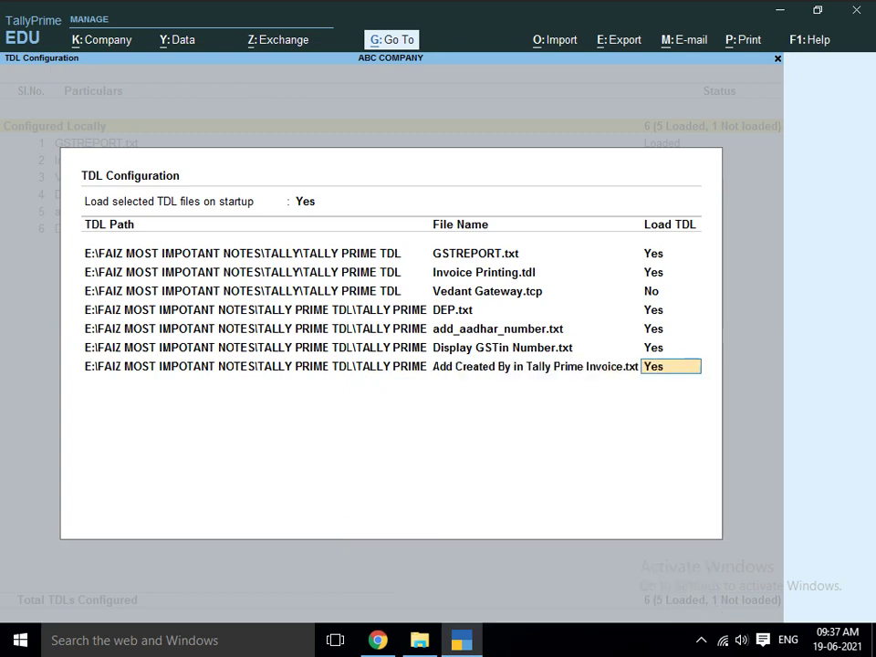
pyautogui.press('Return')
# - Add Add Option in Receipt and Payment Entry.txt from the TDL folder, set to load
pyautogui.press('Up')
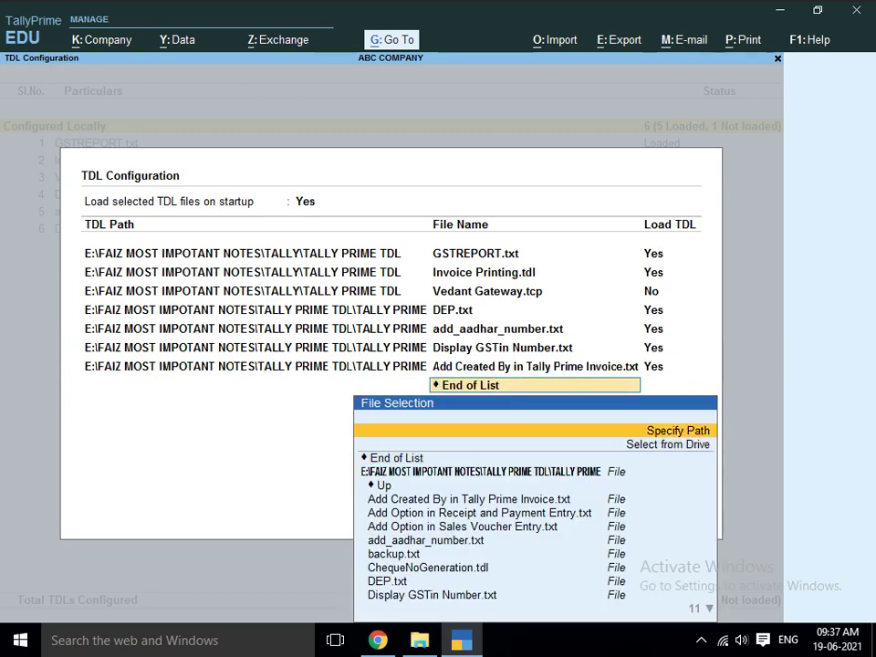
pyautogui.press('Return')
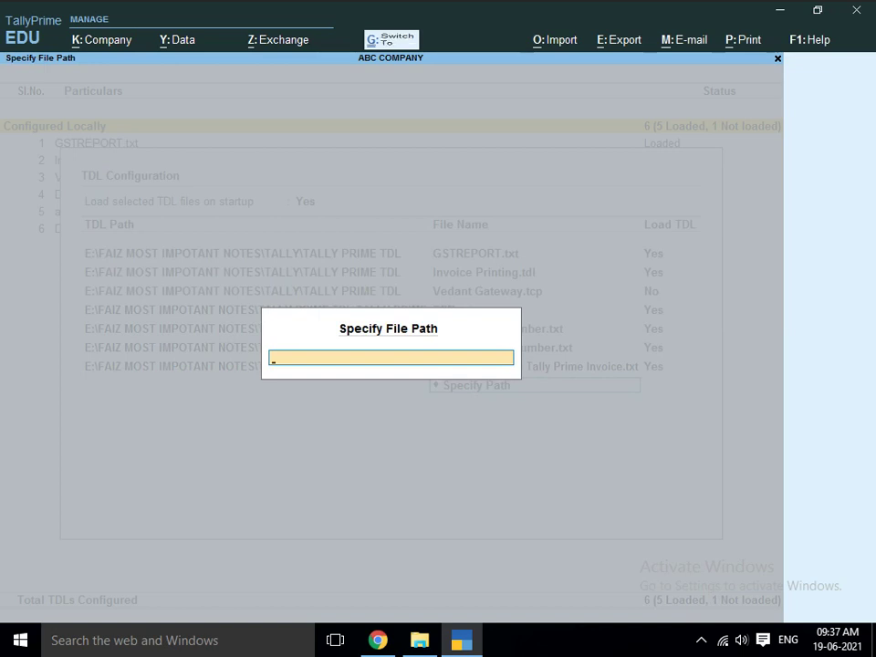
pyautogui.write('E:\\FAIZ MOST IMPOTANT NOTES\\TALLY PRIME TDL\\TALLY PRIME')
pyautogui.press('Return')
pyautogui.press('Down')
pyautogui.press('Down')
pyautogui.press('Down')
pyautogui.press('Down')
pyautogui.press('Down')
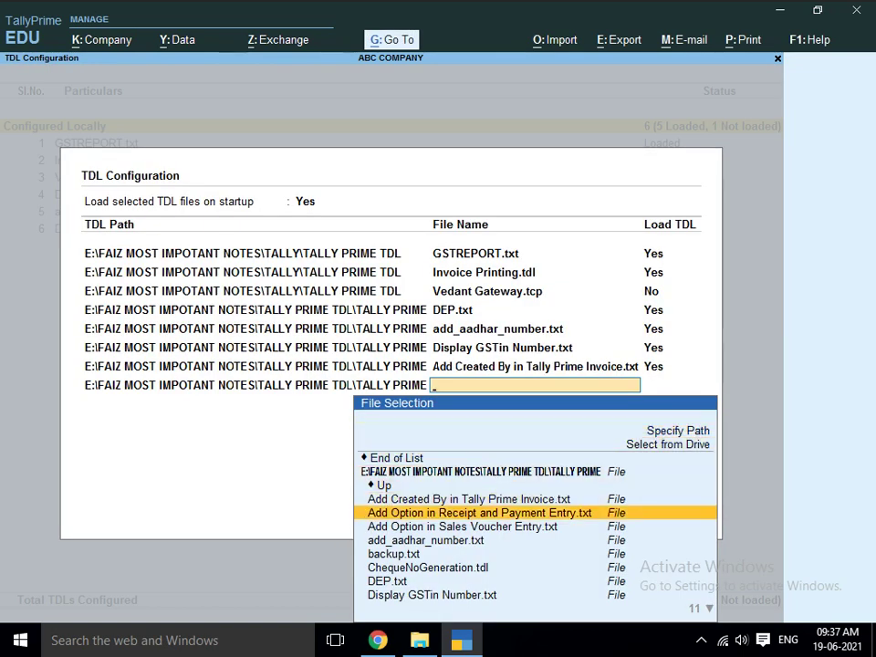
pyautogui.press('Return')
pyautogui.press('Return')
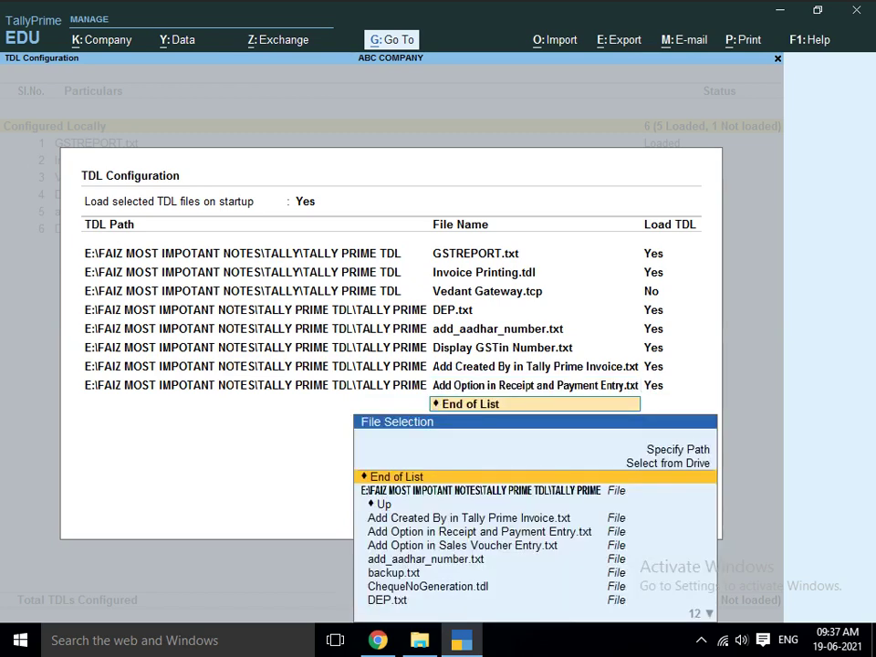
# - Add Add Option in Sales Voucher Entry.txt from the TDL folder
pyautogui.press('Up')
pyautogui.press('Up')
pyautogui.press('Return')
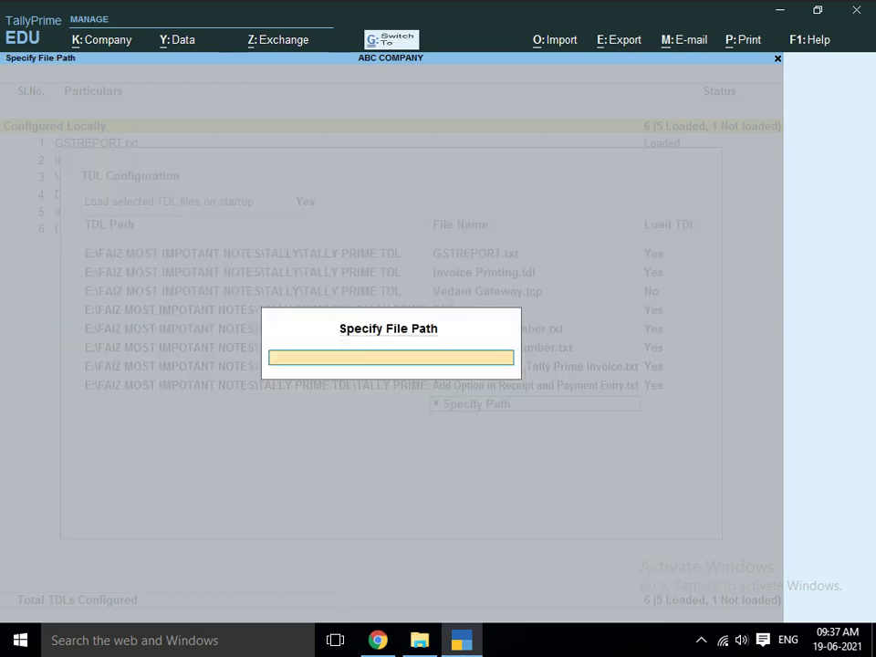
pyautogui.write('E:\\FAIZ MOST IMPOTANT NOTES\\TALLY PRIME TDL\\TALLY PRIME')
pyautogui.press('Return')
pyautogui.press('Down')
pyautogui.press('Down')
pyautogui.press('Down')
pyautogui.press('Down')
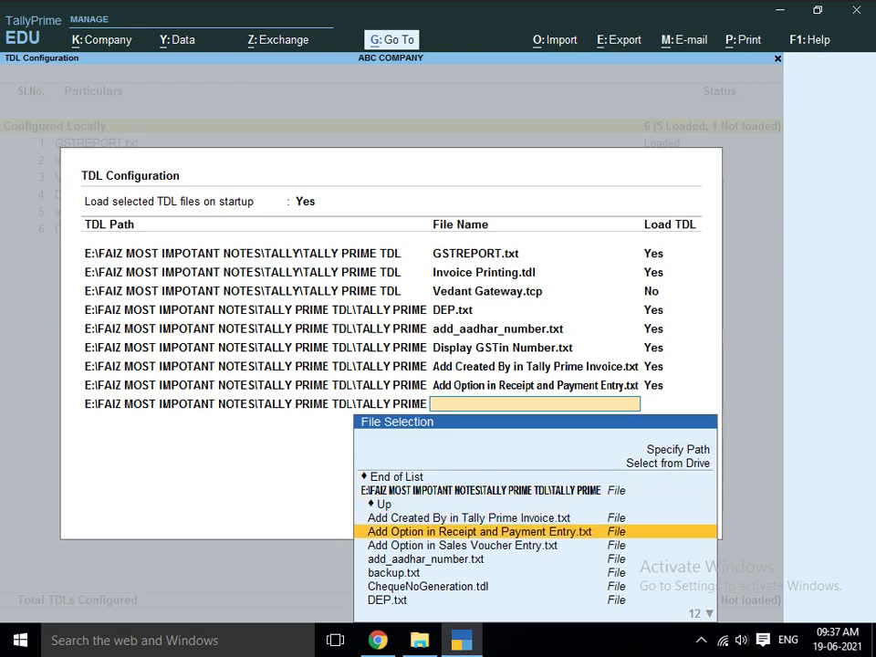
pyautogui.press('Return')
pyautogui.press('Return')
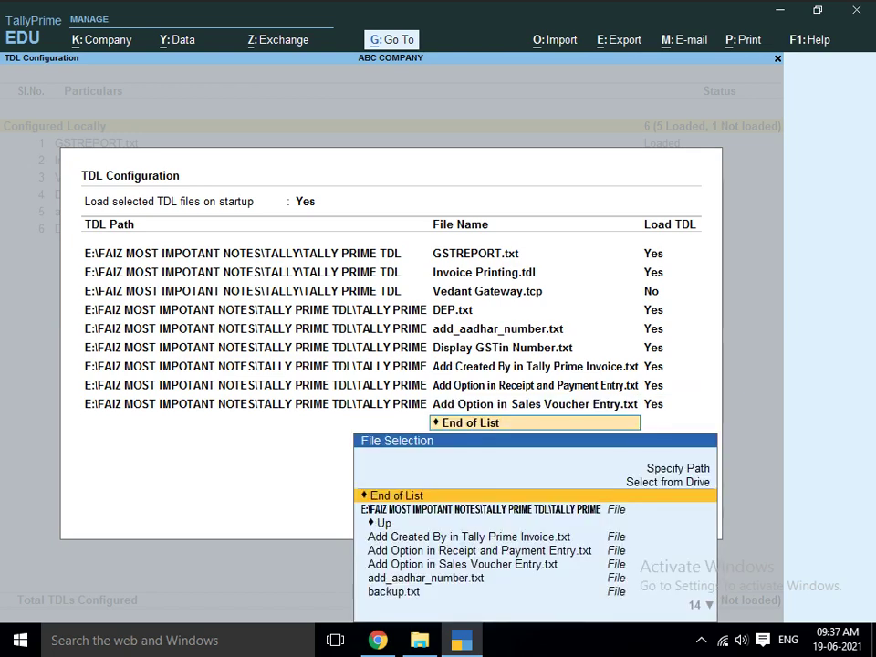
# - Add backup.txt and ChequeNoGeneration.tdl to the local TDL list
pyautogui.press('Down')
pyautogui.press('Down')
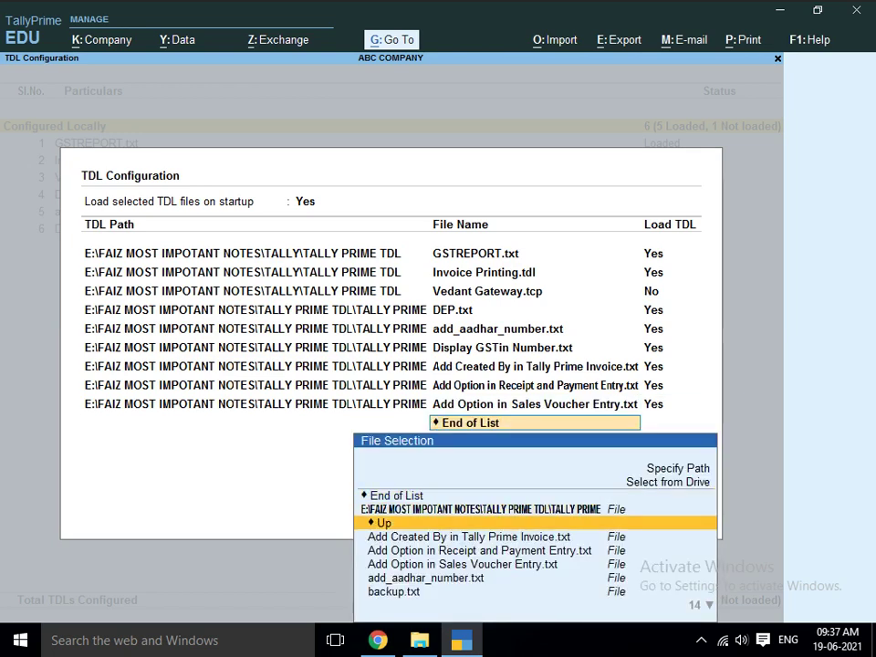
pyautogui.press('Down')
pyautogui.press('Down')
pyautogui.press('Down')
pyautogui.press('Down')
pyautogui.press('Down')
pyautogui.press('Down')
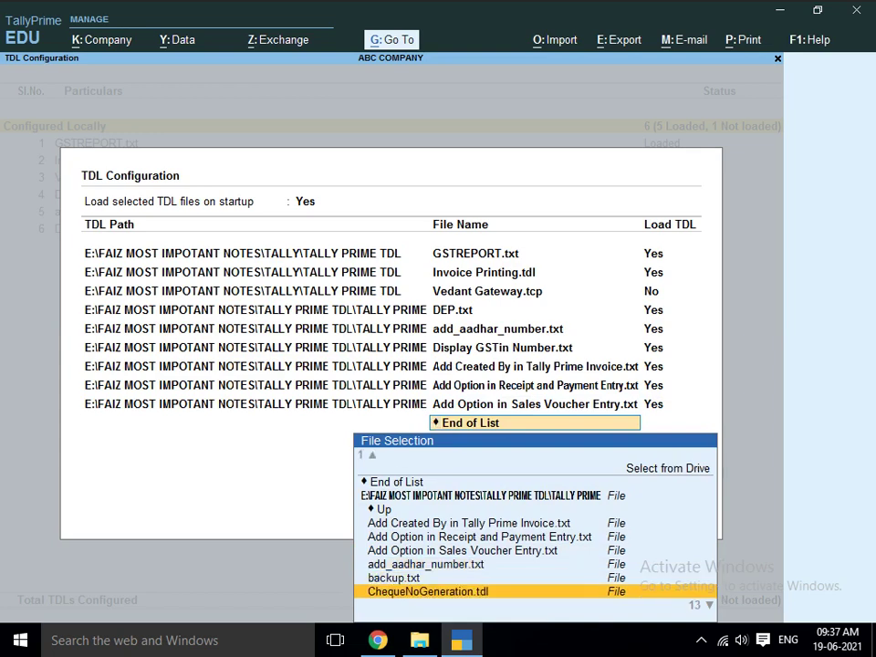
pyautogui.press('Up')
pyautogui.press('Return')
pyautogui.press('Return')
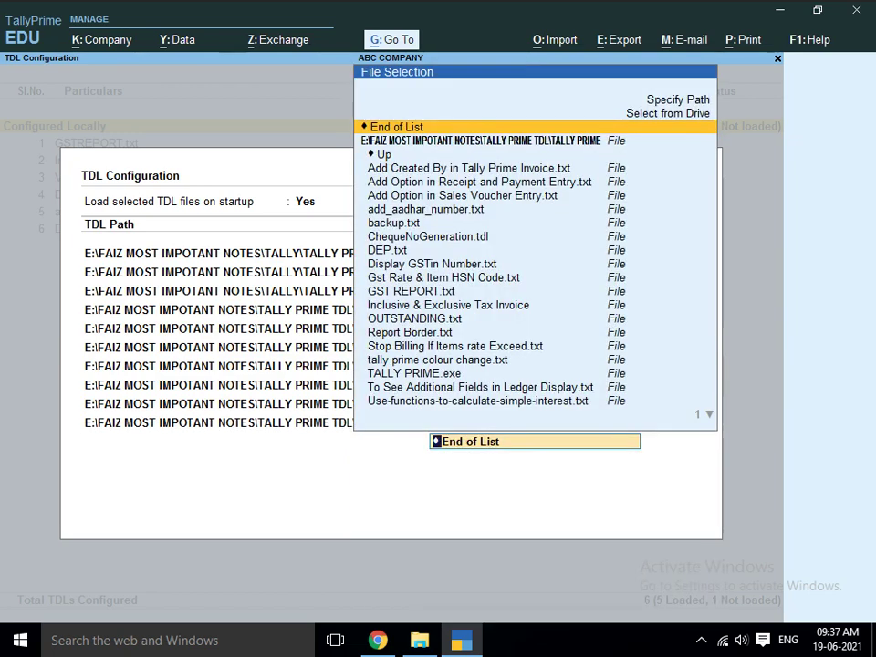
pyautogui.press('Down')
pyautogui.press('Down')
pyautogui.press('Down')
pyautogui.press('Down')
pyautogui.press('Down')
pyautogui.press('Down')
pyautogui.press('Down')
pyautogui.press('Down')
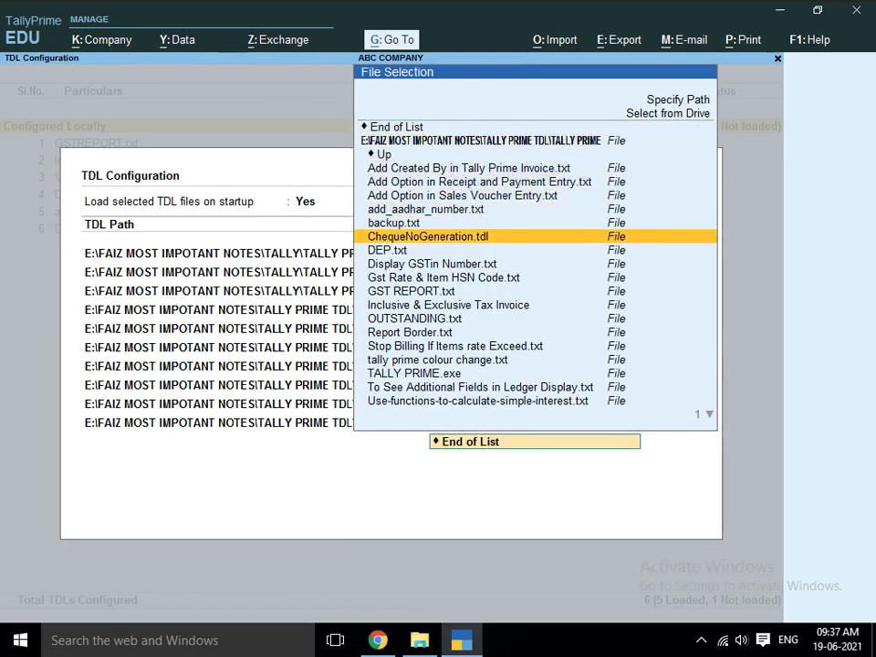
pyautogui.press('Return')
pyautogui.press('Return')
# - Add the next TDL file and Inclusive & Exclusive Tax Invoice to the list
pyautogui.press('Down')
pyautogui.press('Down')
pyautogui.press('Down')
pyautogui.press('Down')
pyautogui.press('Down')
pyautogui.press('Down')
pyautogui.press('Down')
pyautogui.press('Down')
pyautogui.press('Down')
pyautogui.press('Down')
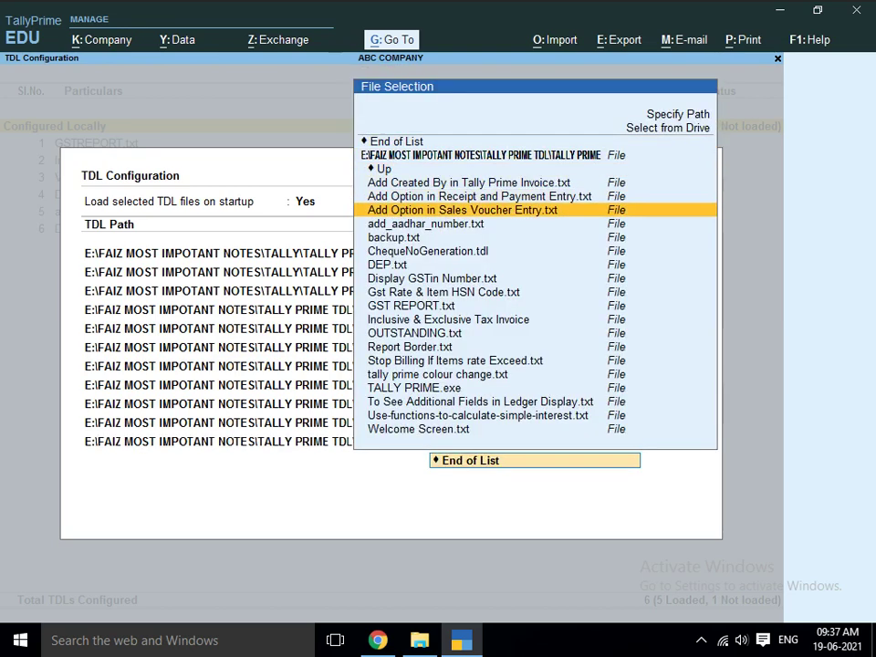
pyautogui.press('Down')
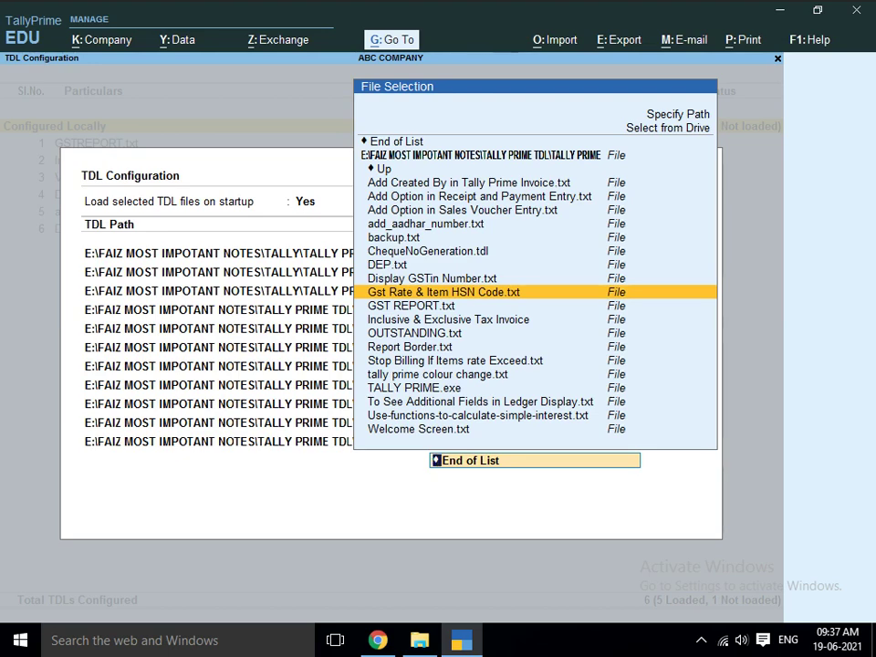
pyautogui.press('Return')
pyautogui.press('Down')
pyautogui.press('Down')
pyautogui.press('Down')
pyautogui.press('Down')
pyautogui.press('Down')
pyautogui.press('Down')
pyautogui.press('Down')
pyautogui.press('Down')
pyautogui.press('Down')
pyautogui.press('Down')
pyautogui.press('Down')
pyautogui.press('Down')
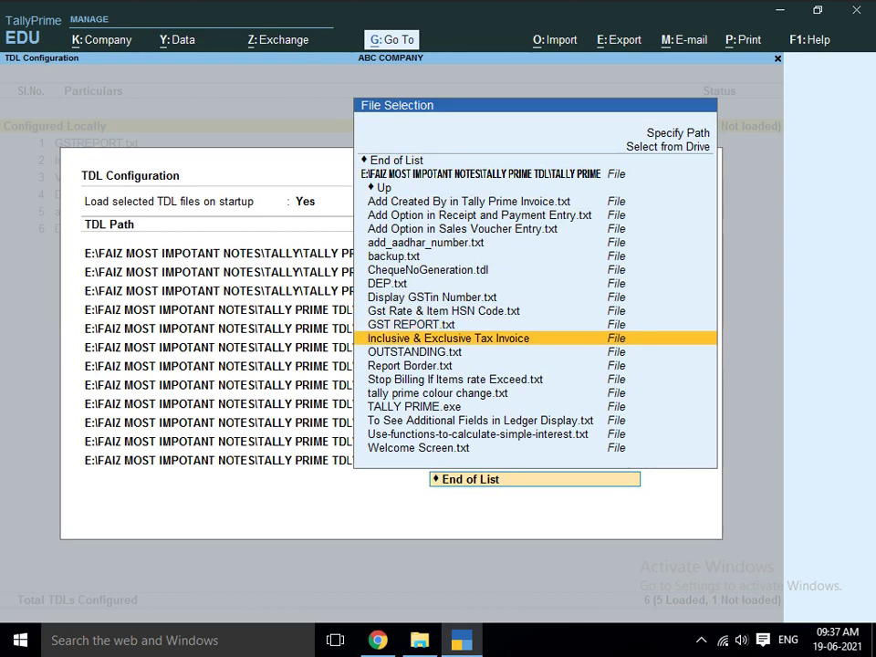
pyautogui.press('Return')
pyautogui.press('Return')
# - Add OUTSTANDING.txt and Report Border.txt, bringing the list to 15 TDLs
pyautogui.press('Down')
pyautogui.press('Down')
pyautogui.press('Down')
pyautogui.press('Down')
pyautogui.press('Down')
pyautogui.press('Down')
pyautogui.press('Down')
pyautogui.press('Down')
pyautogui.press('Down')
pyautogui.press('Down')
pyautogui.press('Down')
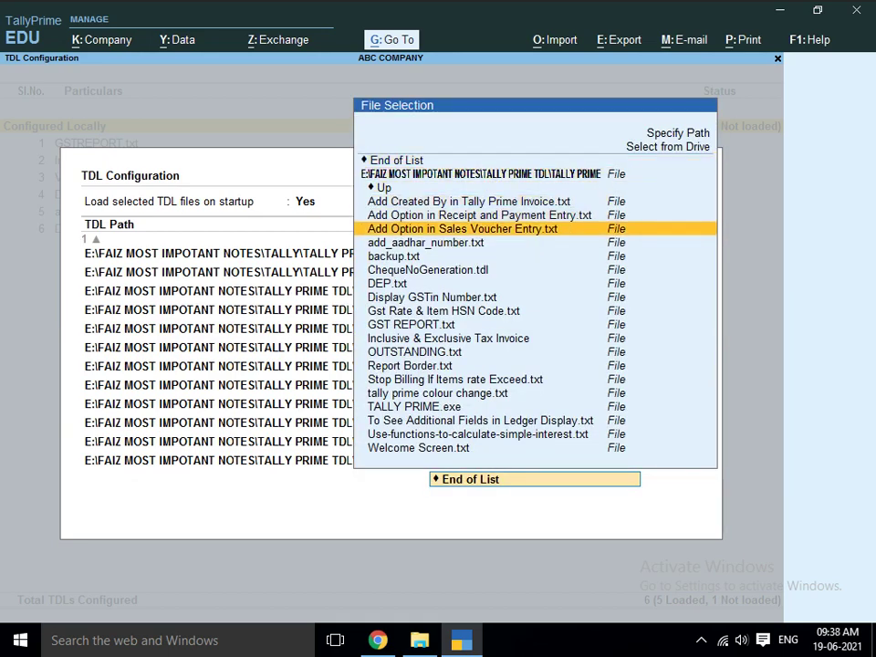
pyautogui.press('Down')
pyautogui.press('Down')
pyautogui.press('Down')
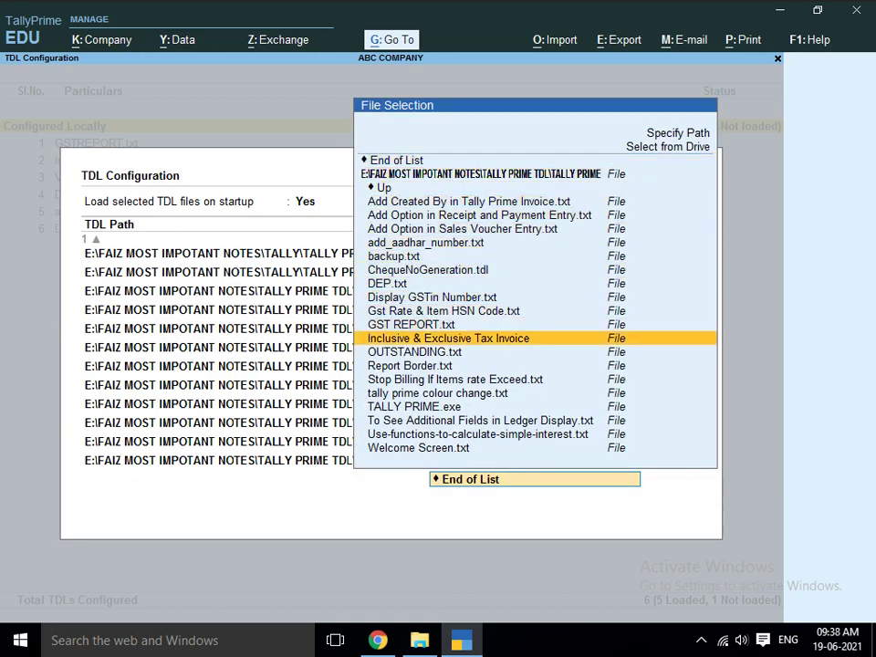
pyautogui.press('Return')
pyautogui.press('Return')
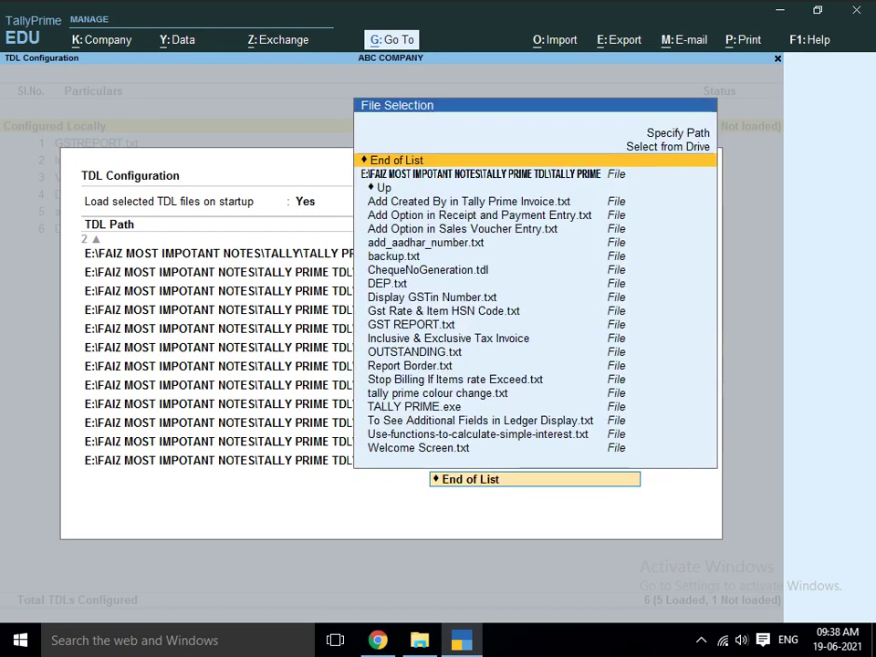
pyautogui.press('Down')
pyautogui.press('Down')
pyautogui.press('Down')
pyautogui.press('Down')
pyautogui.press('Down')
pyautogui.press('Down')
pyautogui.press('Down')
pyautogui.press('Down')
pyautogui.press('Down')
pyautogui.press('Down')
pyautogui.press('Down')
pyautogui.press('Down')
pyautogui.press('Down')
pyautogui.press('Down')
pyautogui.press('Down')
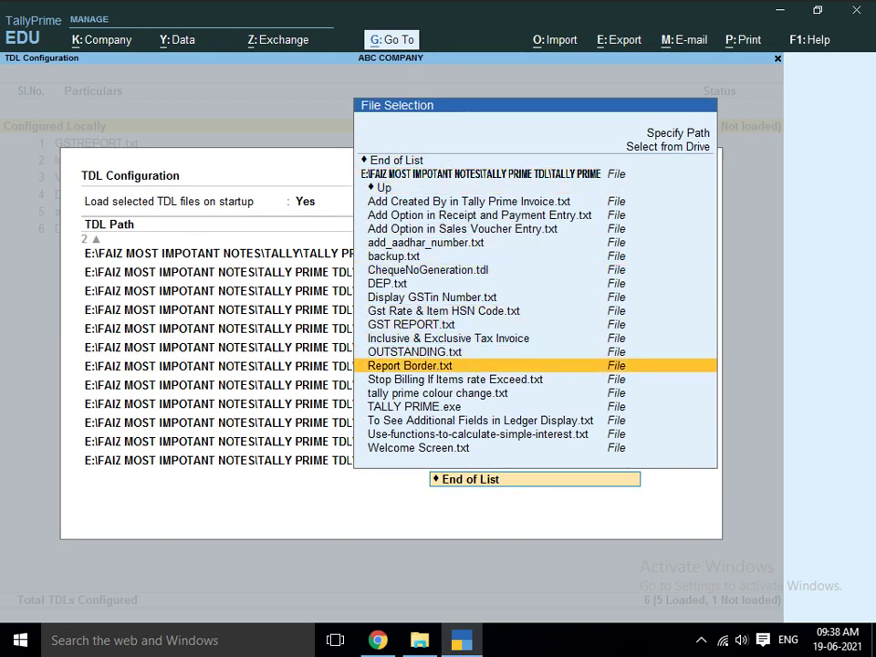
pyautogui.press('Return')
pyautogui.press('Return')
pyautogui.press('Return')
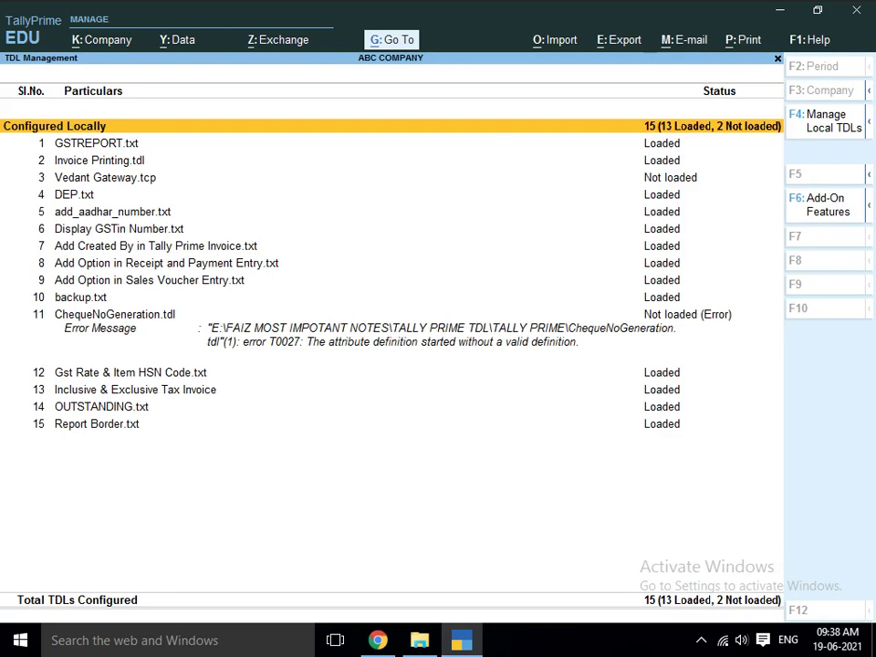
# - Return to Gateway of Tally and open the Day Book for 1-Apr-20
pyautogui.press('Escape')
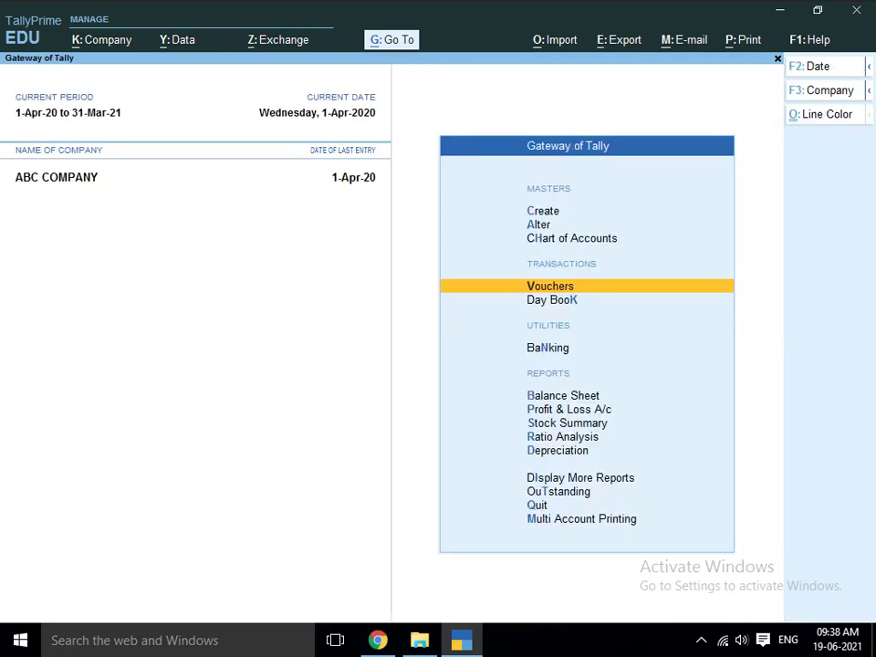
pyautogui.press('Down')
pyautogui.press('Up')
pyautogui.press('Down')
pyautogui.press('Return')
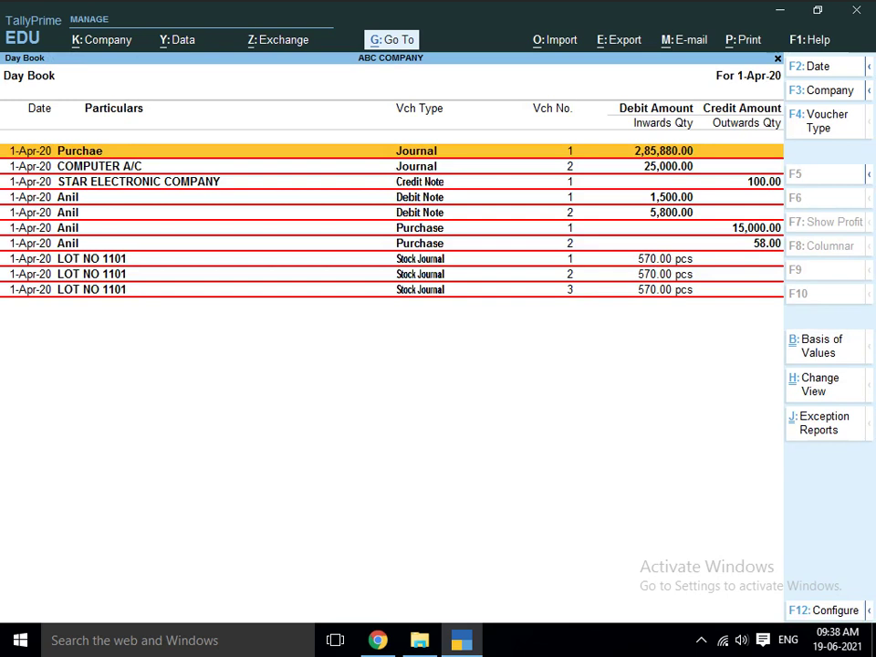
# - Scroll through the Day Book entries, then start a new Purchase voucher No. 3
pyautogui.press('Down')
pyautogui.press('Down')
pyautogui.press('Down')
pyautogui.press('Down')
pyautogui.press('Down')
pyautogui.press('Down')
pyautogui.press('Down')
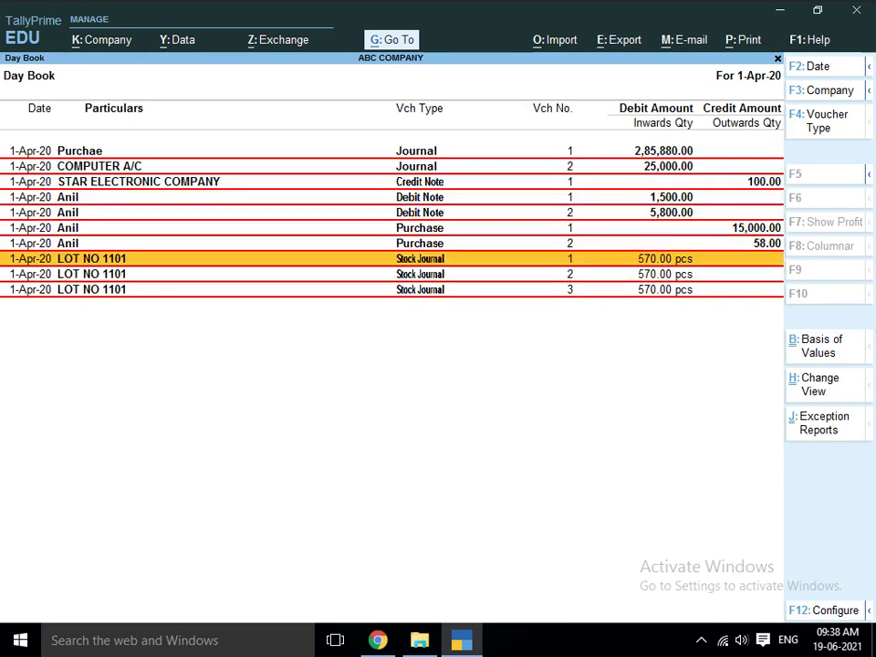
pyautogui.press('Up')
pyautogui.press('Up')
pyautogui.press('Up')
pyautogui.press('Up')
pyautogui.press('Up')
pyautogui.press('Up')
pyautogui.press('Up')
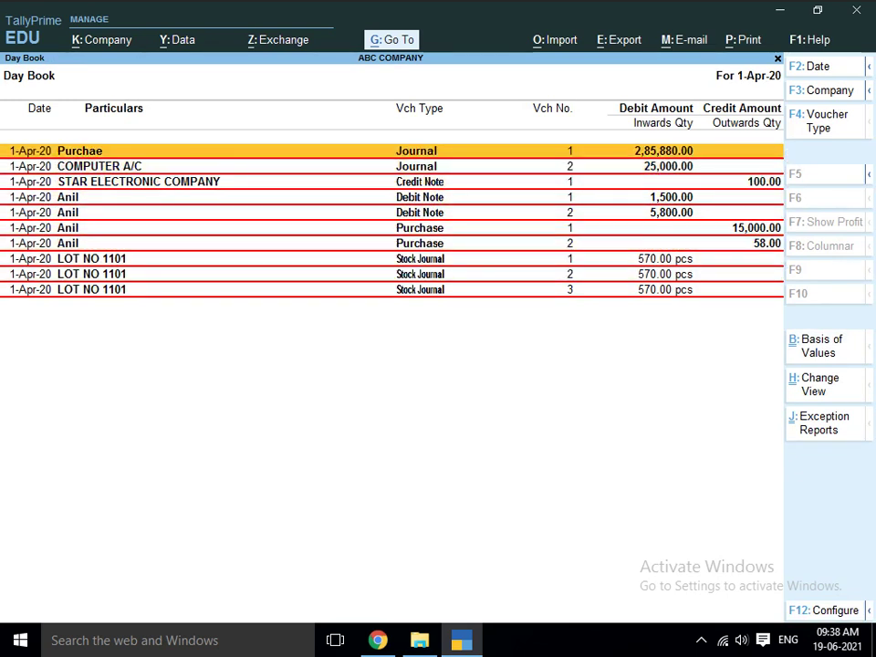
pyautogui.press('Down')
pyautogui.press('Down')
pyautogui.press('Down')
pyautogui.press('Down')
pyautogui.press('Down')
pyautogui.press('Down')
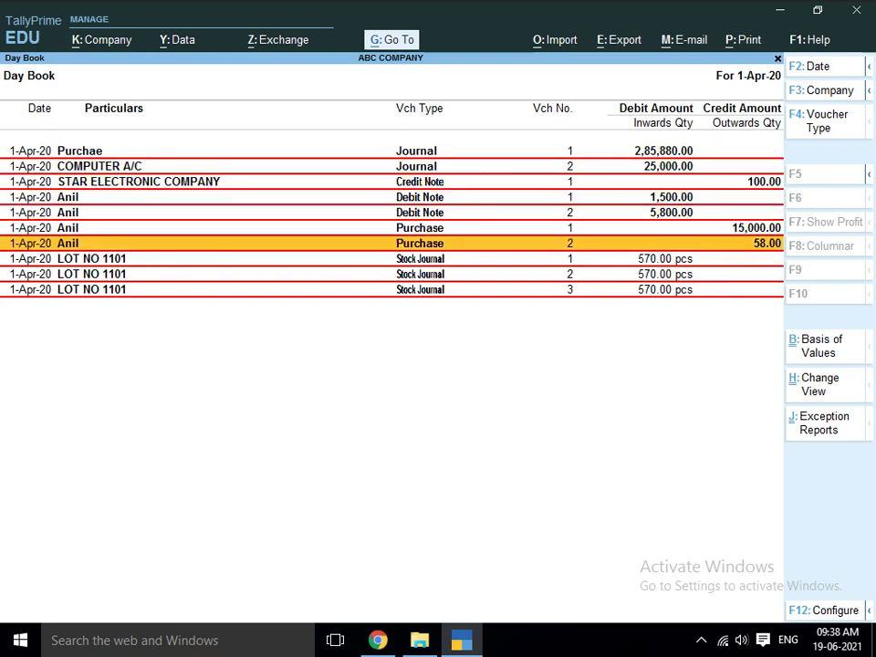
pyautogui.press('Up')
pyautogui.press('Up')
pyautogui.press('Up')
pyautogui.press('Up')
pyautogui.press('Up')
pyautogui.press('Up')
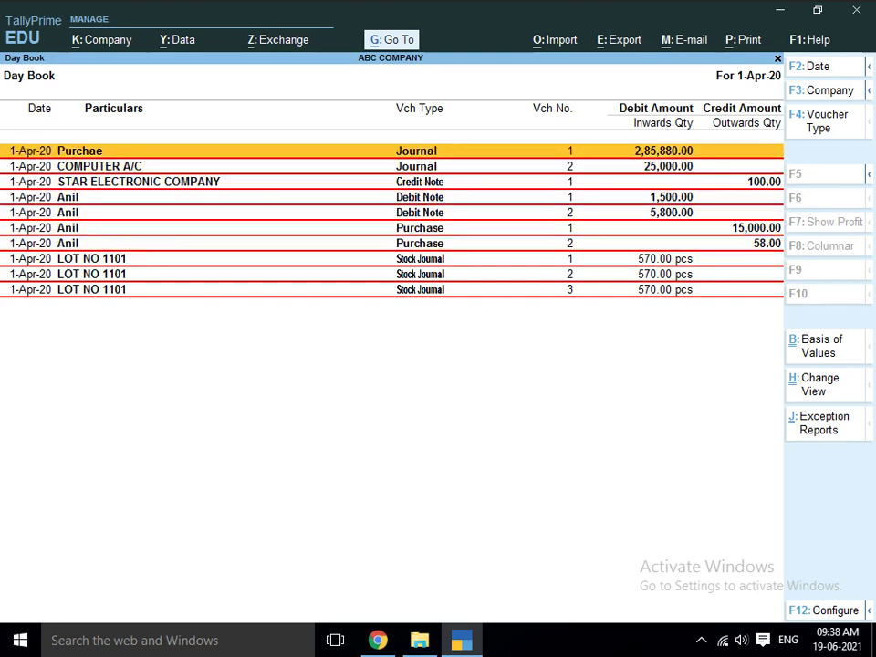
pyautogui.press('Escape')
pyautogui.press('Up')
pyautogui.press('Return')
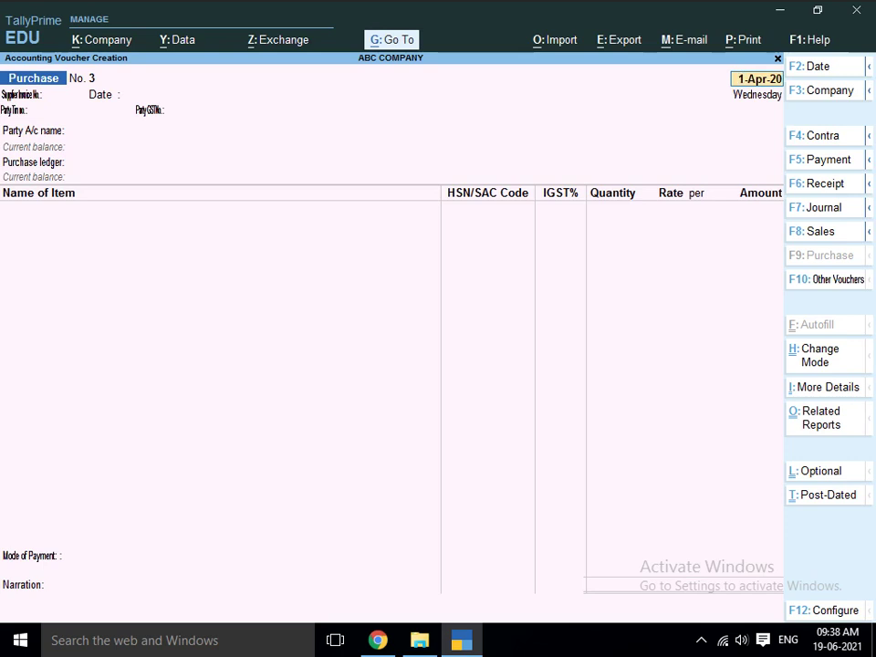
# - Quit the unsaved Purchase voucher without saving it
pyautogui.press('BackSpace')
pyautogui.press('Escape')
pyautogui.press('Return')
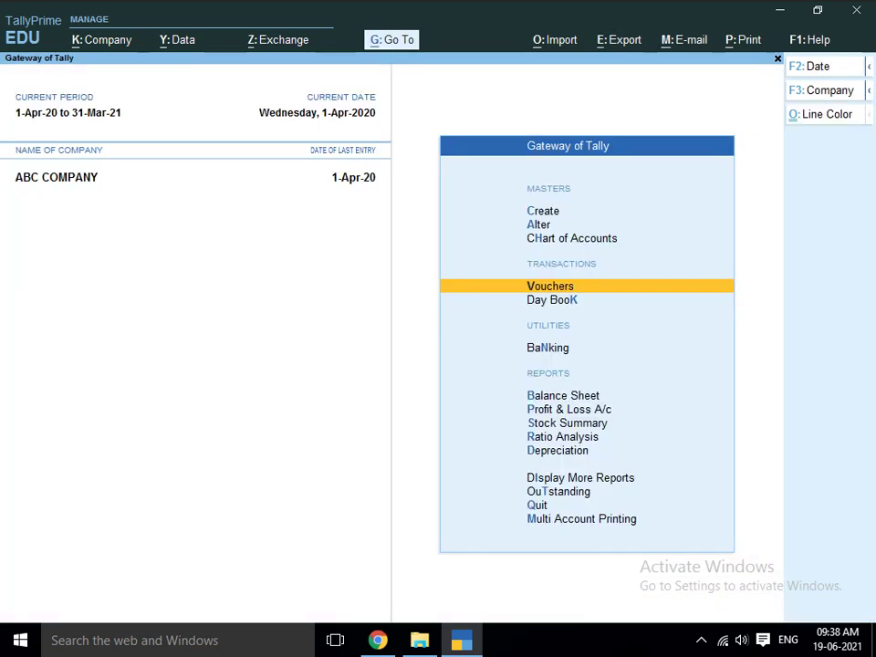
pyautogui.press('Down')
pyautogui.press('Down')
pyautogui.press('Down')
pyautogui.press('Down')
pyautogui.press('Down')
pyautogui.press('Down')
pyautogui.press('Down')
pyautogui.press('Down')
pyautogui.press('Down')
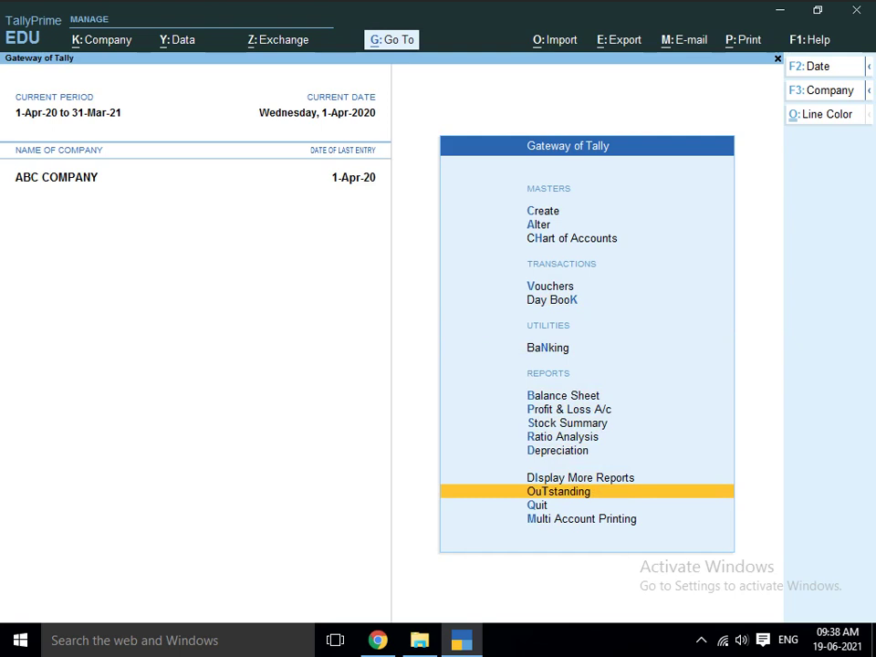
# - Open the OuTstanding ledger list, step through its balances, and return to Gateway
pyautogui.press('Down')
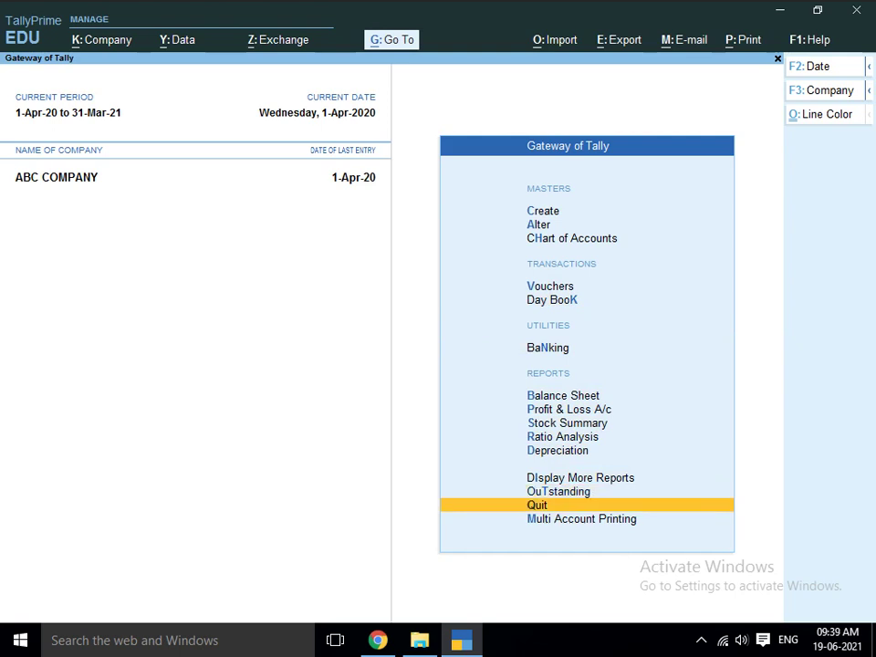
pyautogui.press('Up')
pyautogui.press('Return')
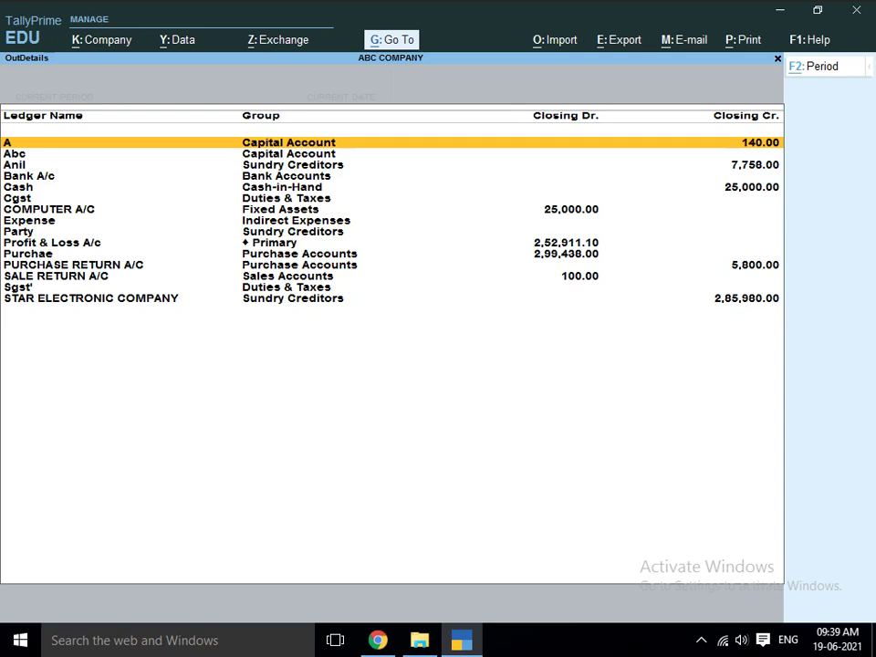
pyautogui.press('Down')
pyautogui.press('Down')
pyautogui.press('Down')
pyautogui.press('Down')
pyautogui.press('Down')
pyautogui.press('Down')
pyautogui.press('Down')
pyautogui.press('Down')
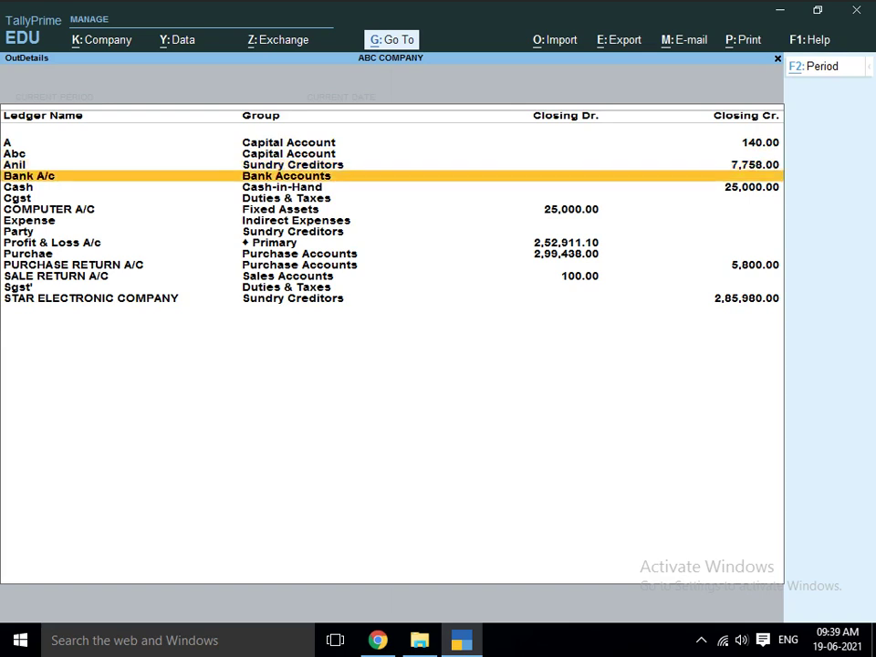
pyautogui.press('Down')
pyautogui.press('Down')
pyautogui.press('Down')
pyautogui.press('Down')
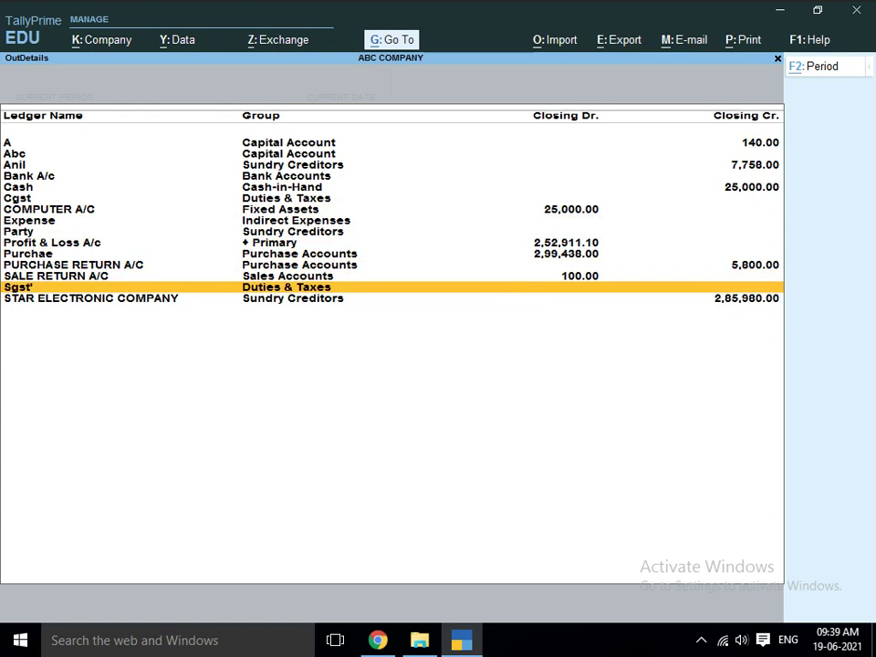
pyautogui.press('Escape')
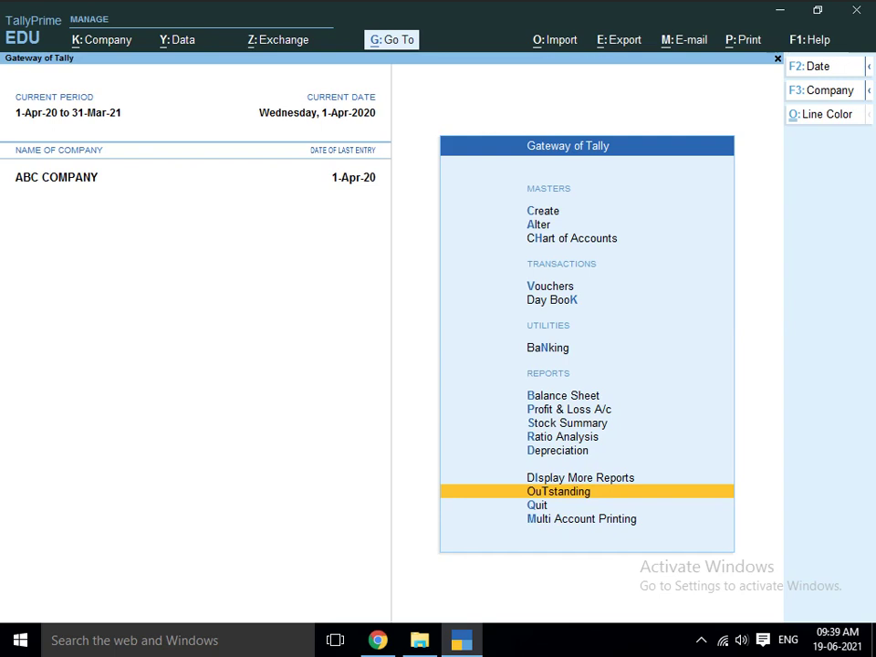
# - Set Enable Goods and Services Tax (GST) to Yes and accept State Delhi, Regular registration
pyautogui.press('F11')
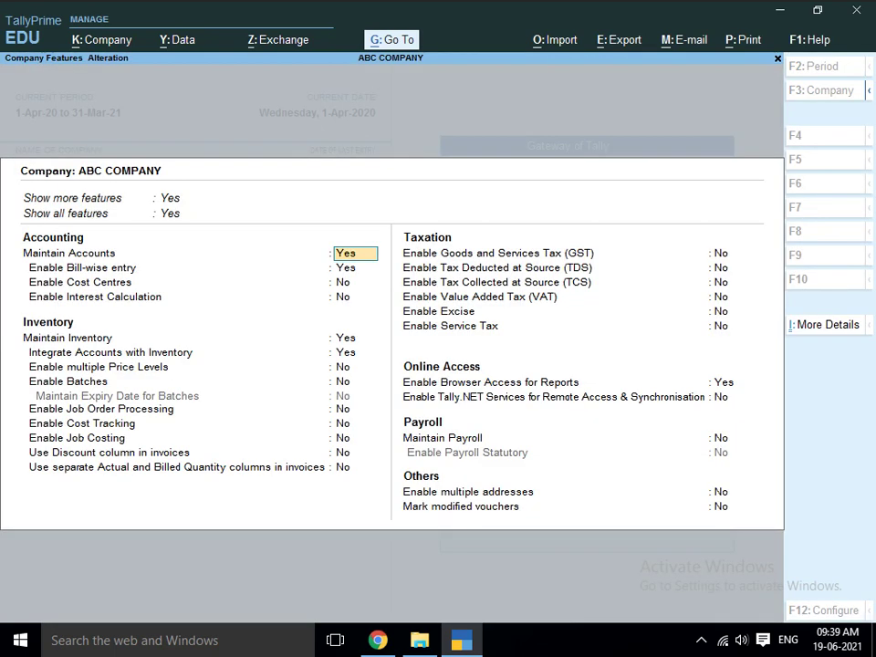
pyautogui.press('Down')
pyautogui.press('Down')
pyautogui.press('Down')
pyautogui.press('Down')
pyautogui.press('Down')
pyautogui.press('Down')
pyautogui.press('Down')
pyautogui.press('Down')
pyautogui.press('Down')
pyautogui.press('Down')
pyautogui.press('Down')
pyautogui.press('Down')
pyautogui.press('Down')
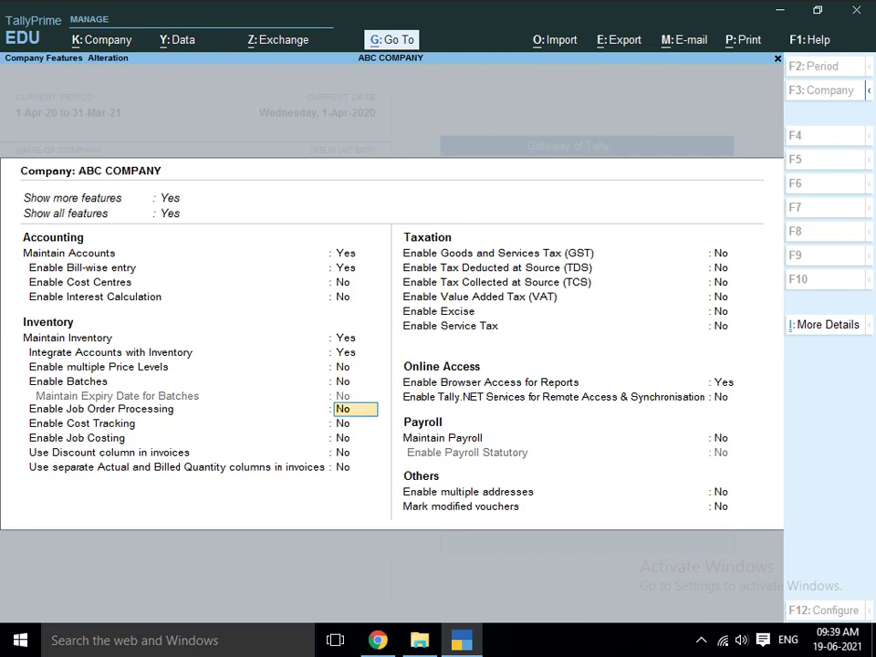
pyautogui.press('BackSpace')
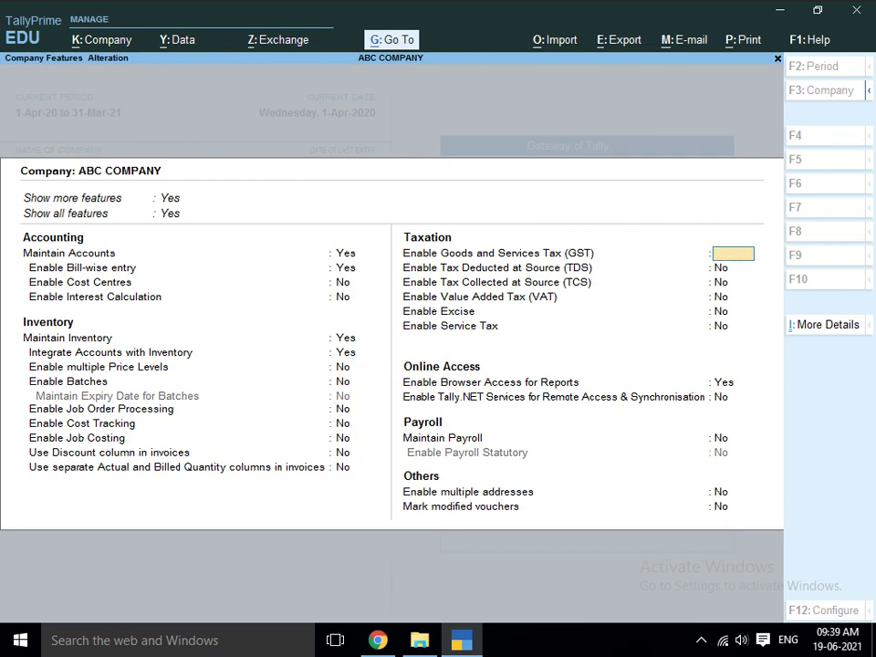
pyautogui.write('Y')
pyautogui.press('Return')
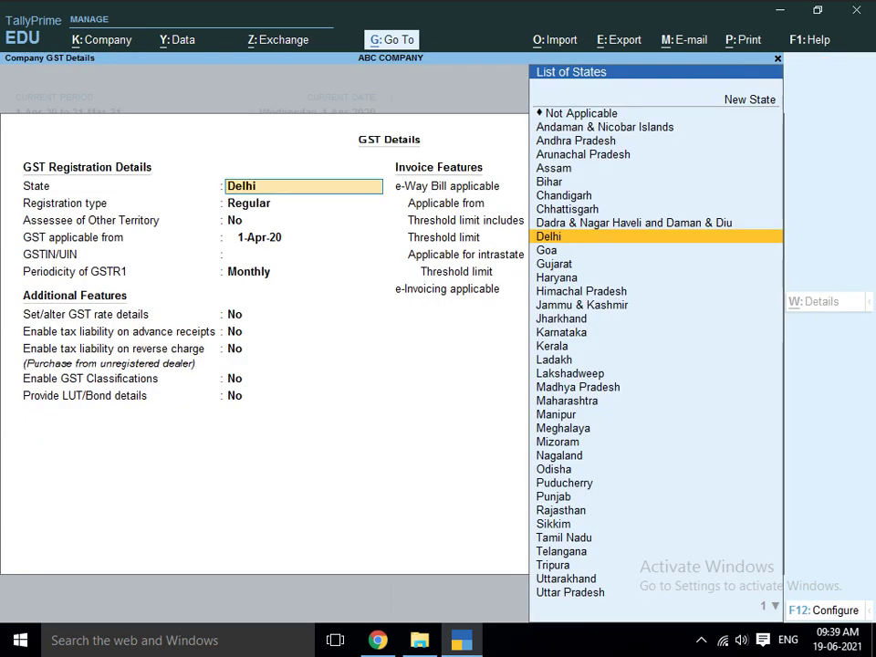
pyautogui.press('Return')
pyautogui.press('Return')
pyautogui.press('Return')
pyautogui.press('Return')
pyautogui.press('Return')
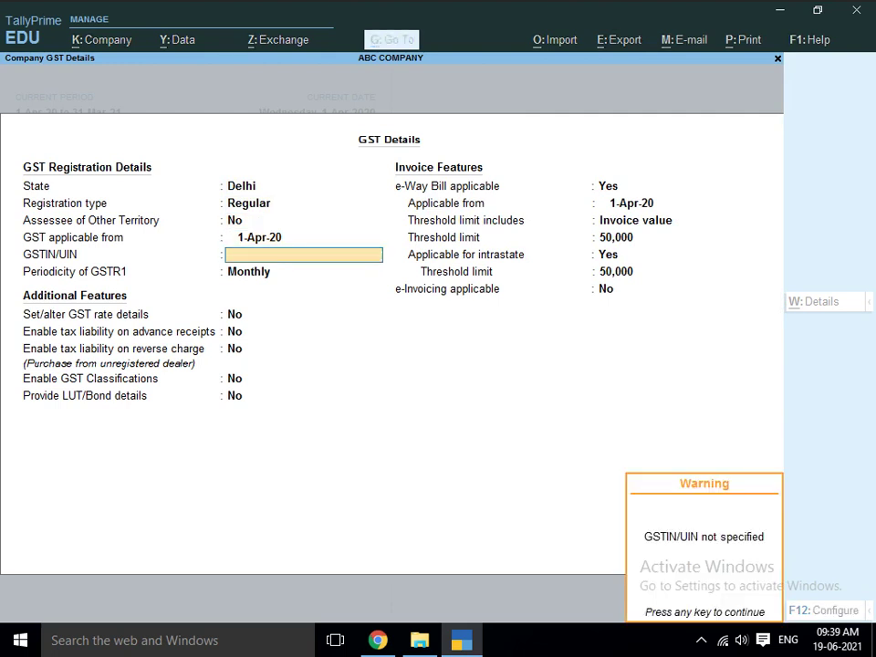
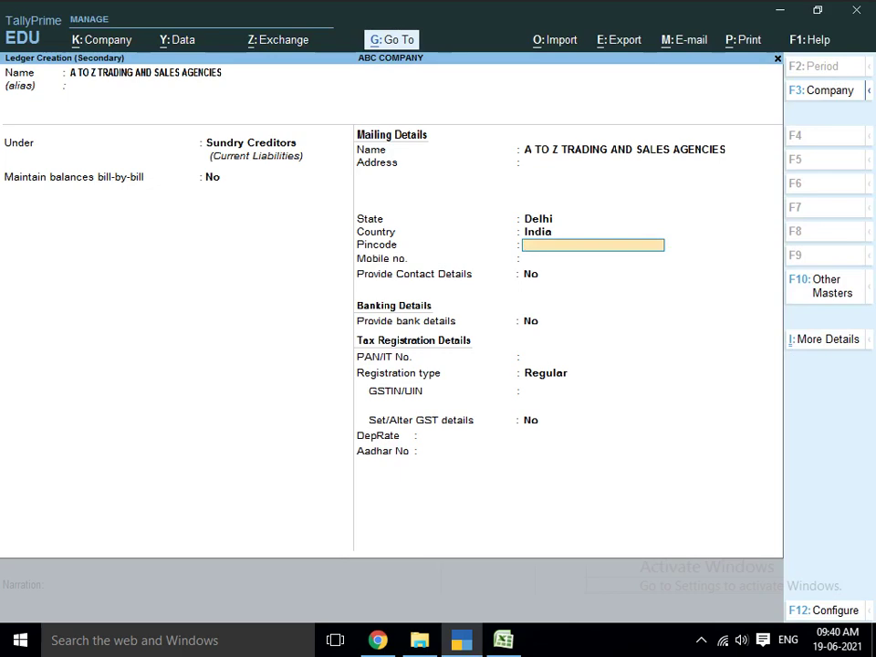
# - Set the A TO Z ledger's state to Haryana, paste its GSTIN under Regular registration, and save it
pyautogui.press('BackSpace')
pyautogui.press('BackSpace')
pyautogui.write('HARY')
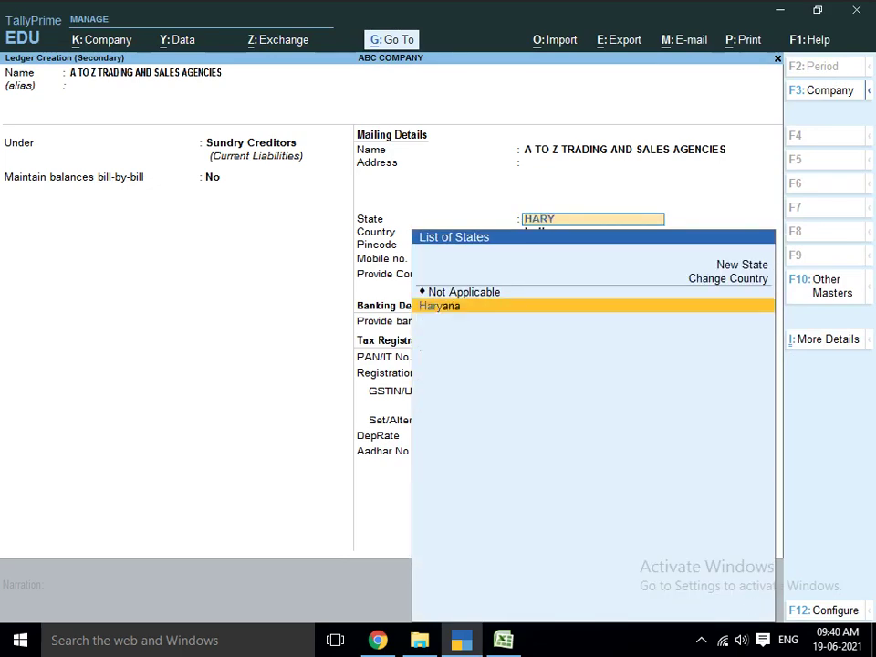
pyautogui.press('Return')
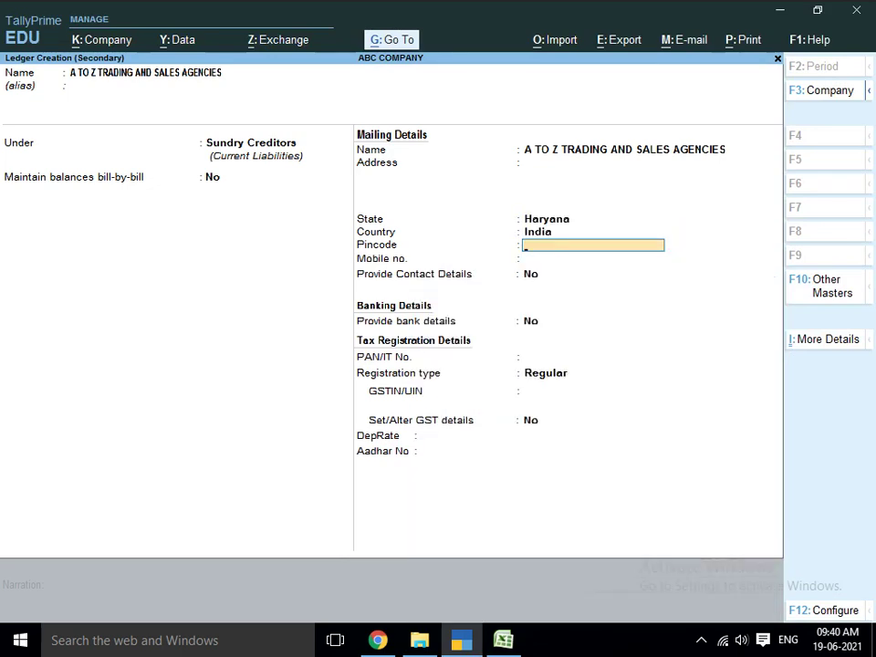
pyautogui.press('Return')
pyautogui.press('Return')
pyautogui.press('Return')
pyautogui.press('Return')
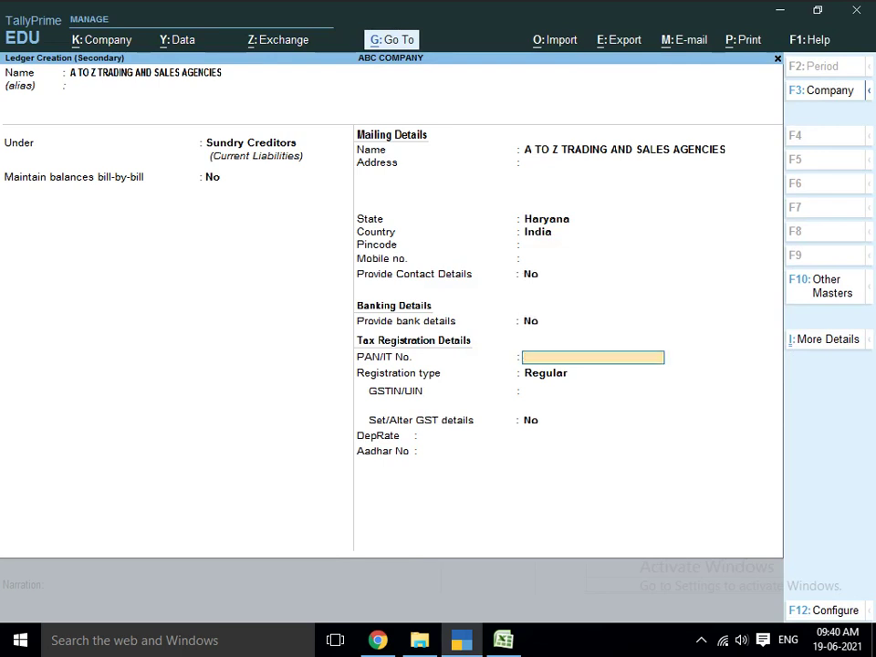
pyautogui.press('Return')
pyautogui.press('Return')
pyautogui.press('ctrl')
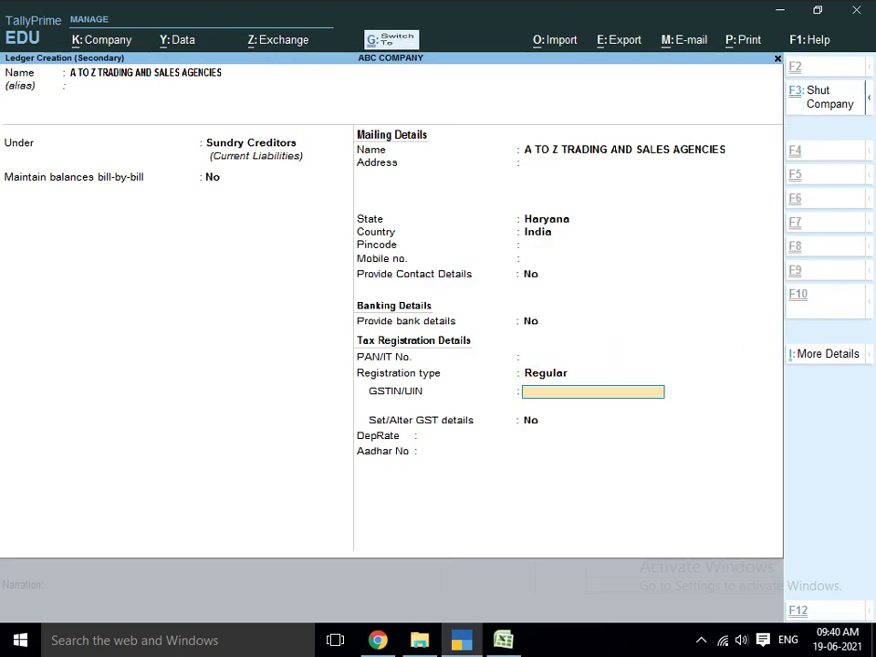
pyautogui.press('Return')
pyautogui.press('Return')
pyautogui.press('Return')
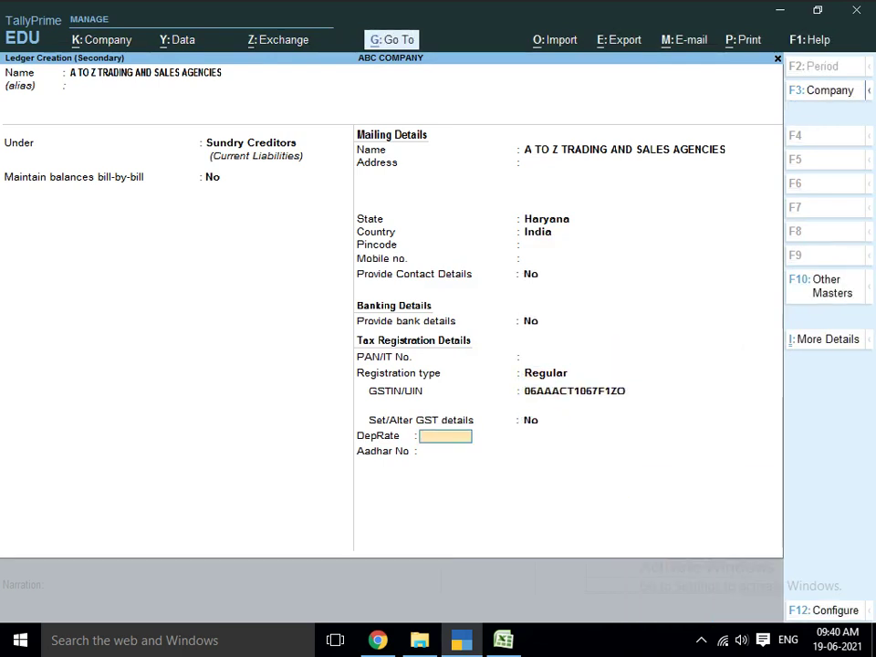
pyautogui.write('0')
pyautogui.press('Return')
pyautogui.press('Return')
pyautogui.press('Return')
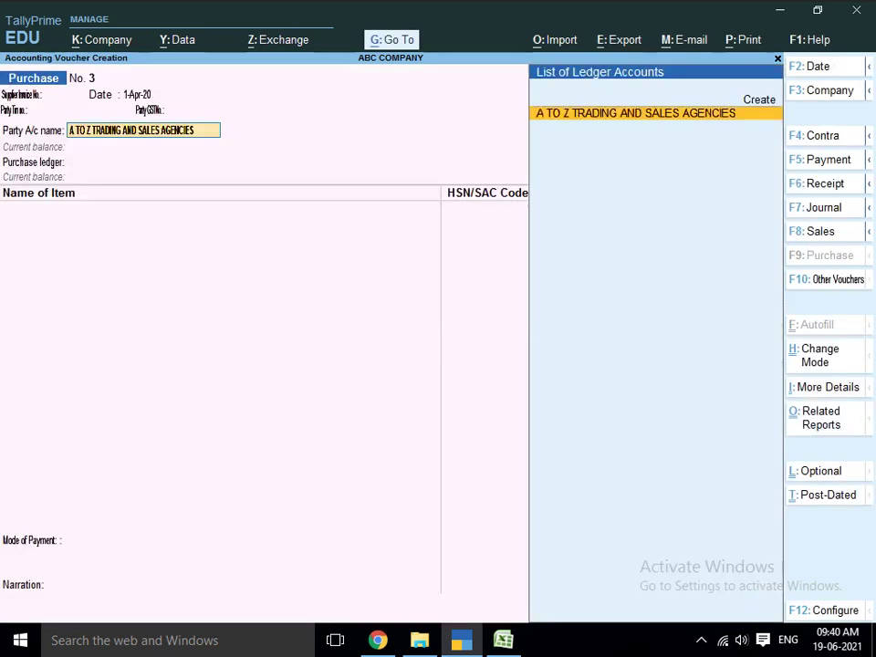
pyautogui.press('Return')
# - Accept the receipt and party details to return to purchase voucher No. 3
pyautogui.hotkey('ctrl', 'a')
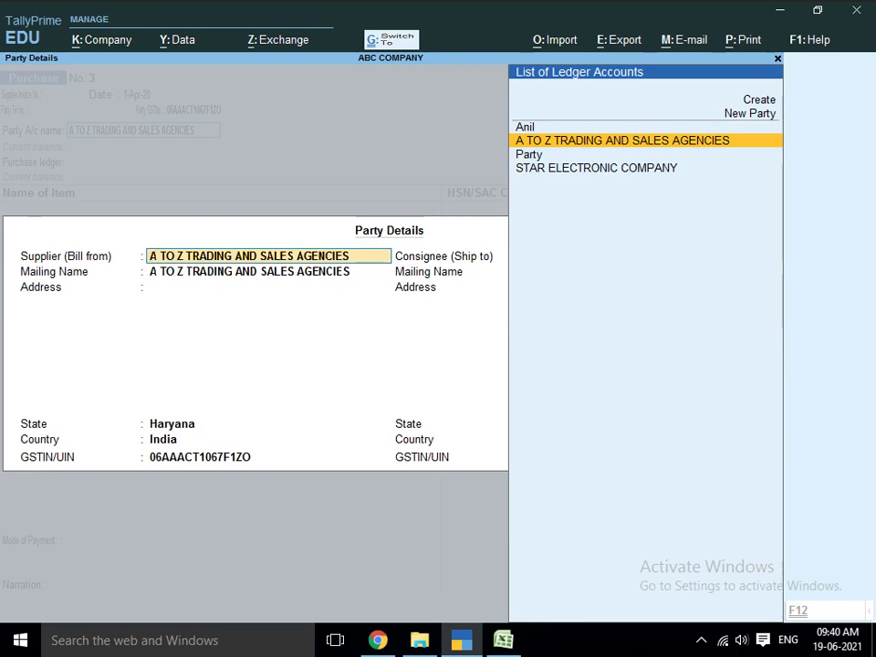
pyautogui.hotkey('ctrl', 'a')
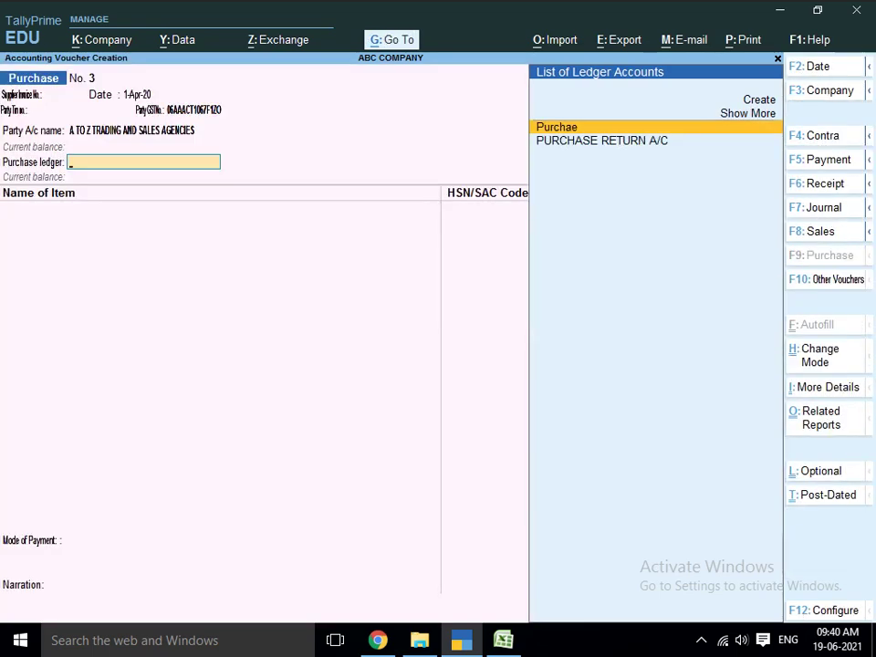
pyautogui.press('alt')
# - Create ledger PURCHASE ACCOUNT IGST under Purchase Accounts, GST applicable, supply type Goods
pyautogui.hotkey('alt', 'c')
pyautogui.write('PU')
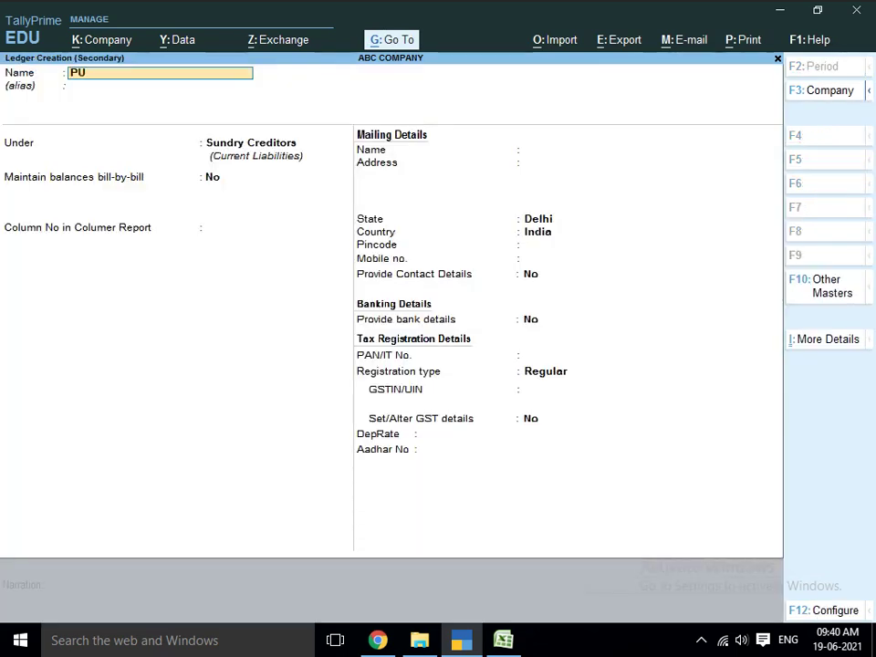
pyautogui.write('RCHASE ACCOUNT')
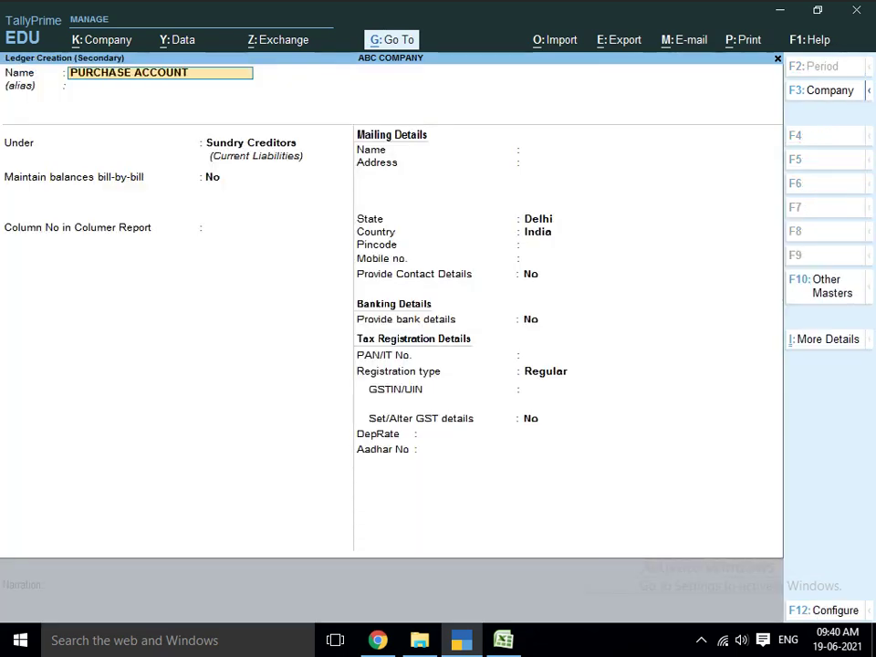
pyautogui.write(' IGST')
pyautogui.press('Return')
pyautogui.write('PUR')
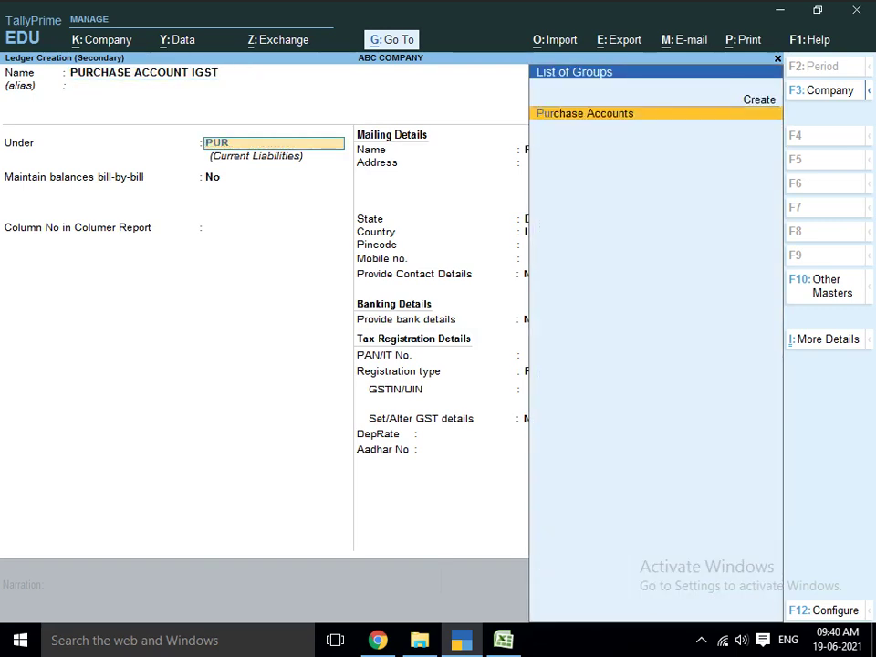
pyautogui.press('Return')
pyautogui.press('Up')
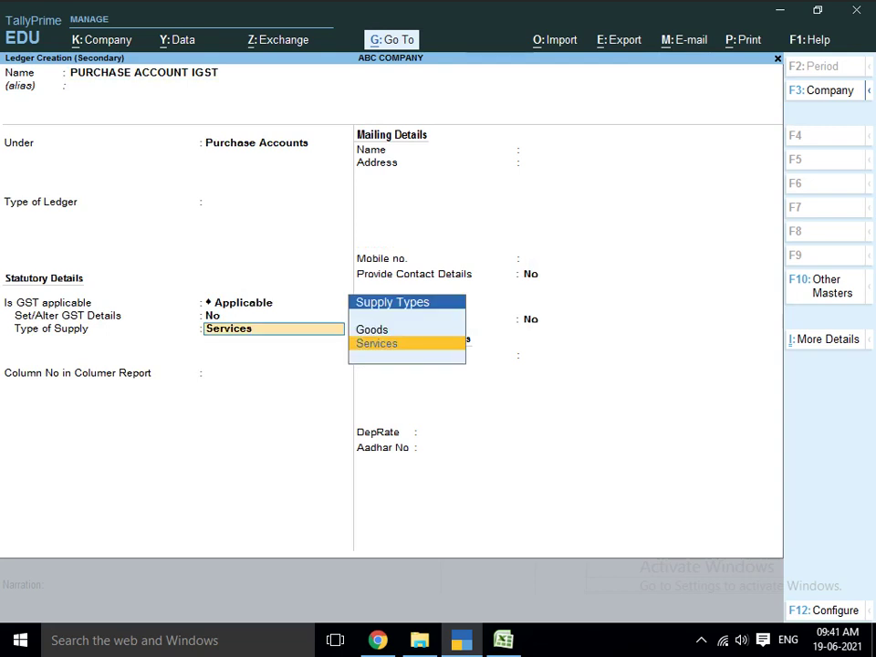
pyautogui.press('Up')
pyautogui.press('Return')
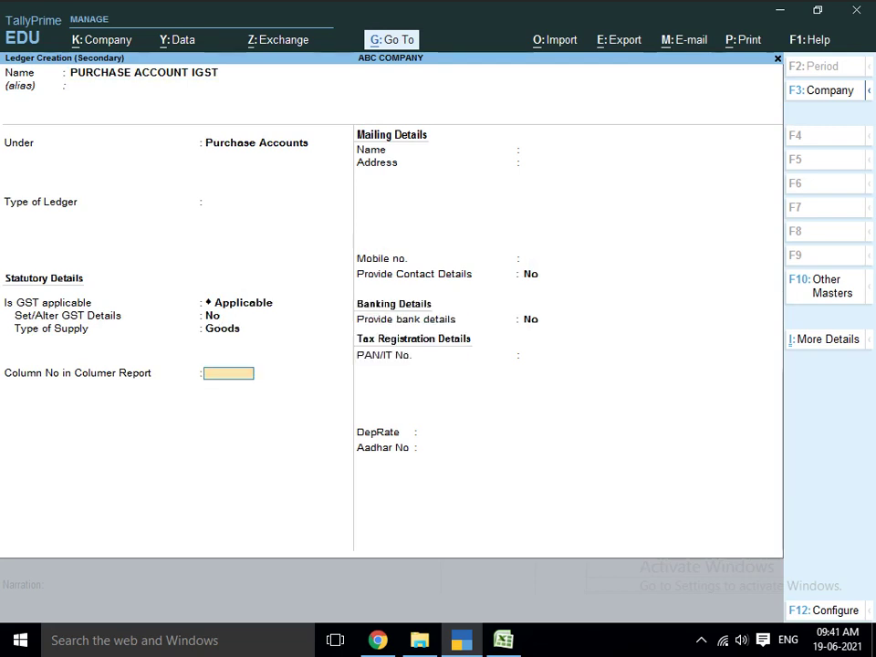
pyautogui.press('Return')
pyautogui.press('Return')
pyautogui.press('Return')
pyautogui.press('Return')
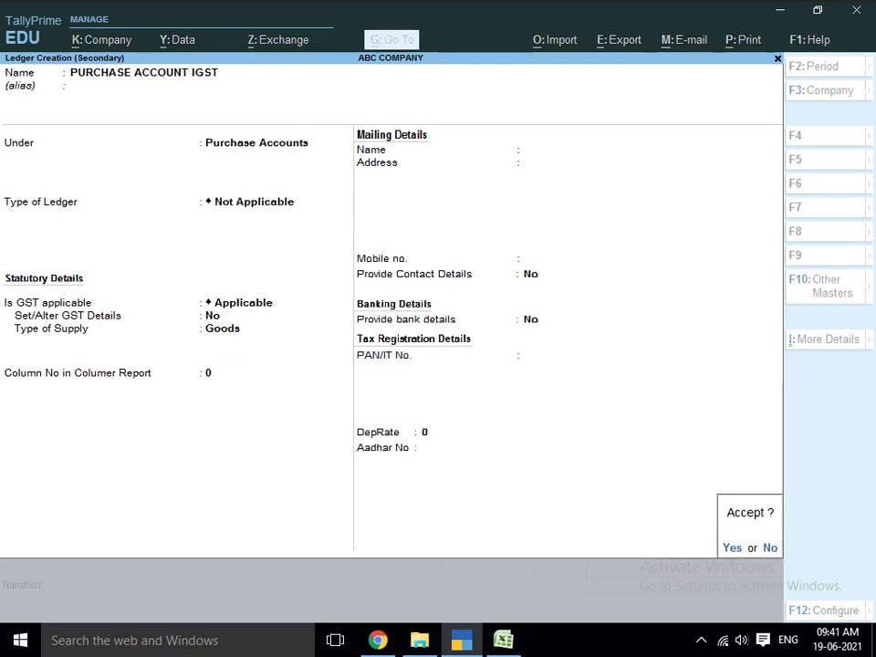
pyautogui.press('Return')
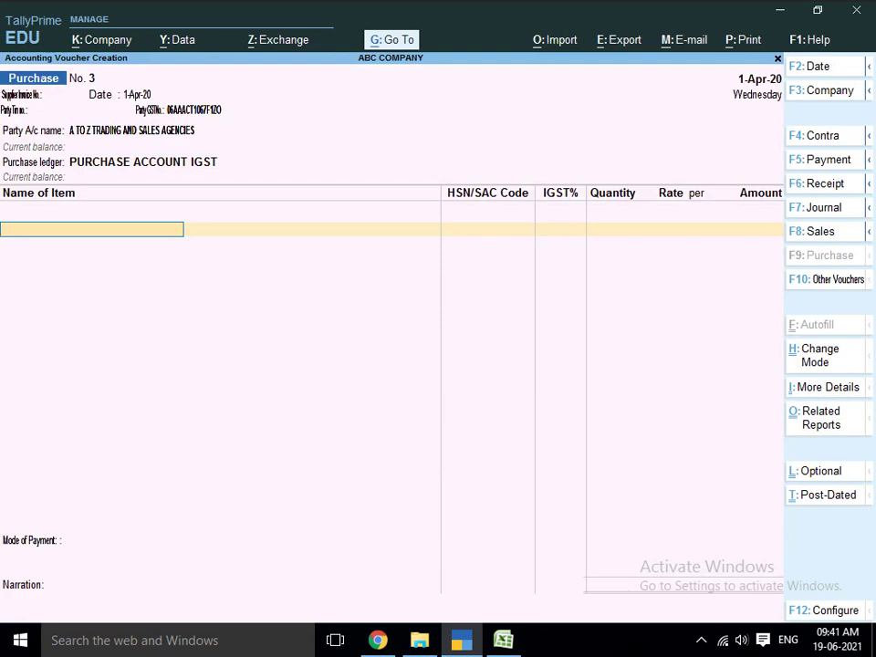
# - Start a new stock item and copy C 2 D (E 6550) CPU INTEL from Excel cell G5
pyautogui.hotkey('alt', 'c')
pyautogui.hotkey('alt', 'Tab')
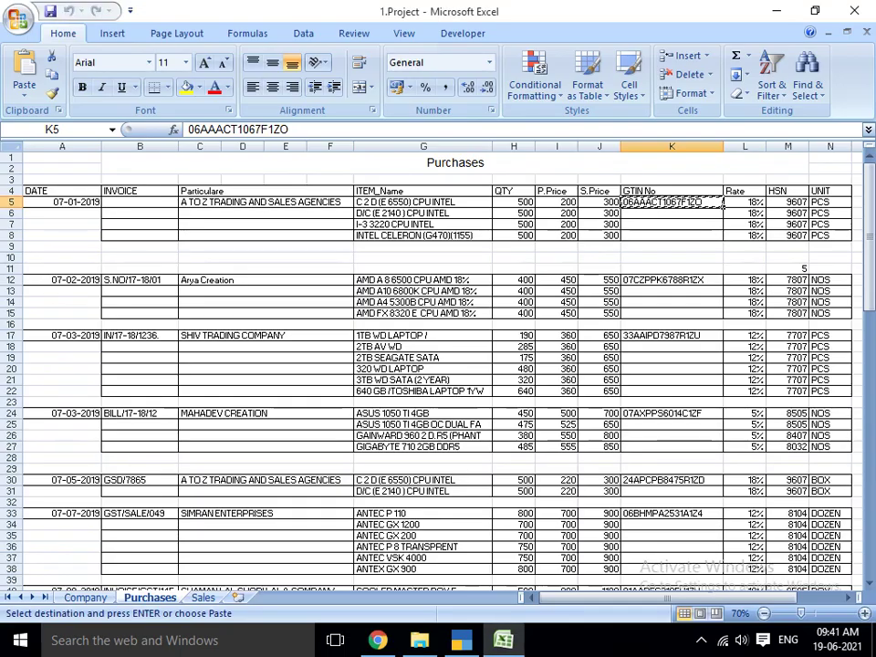
pyautogui.click(422, 203)
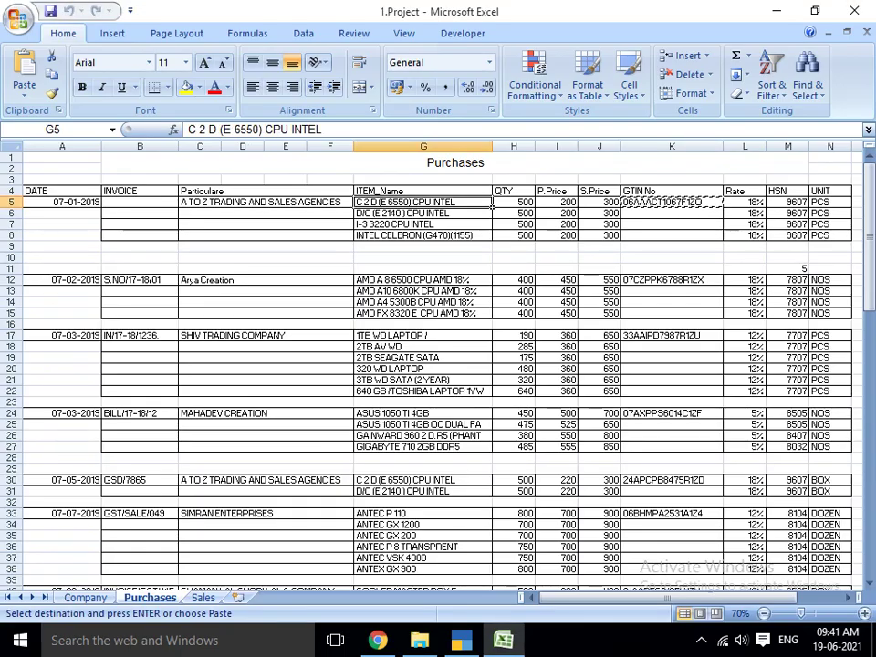
pyautogui.hotkey('ctrl', 'c')
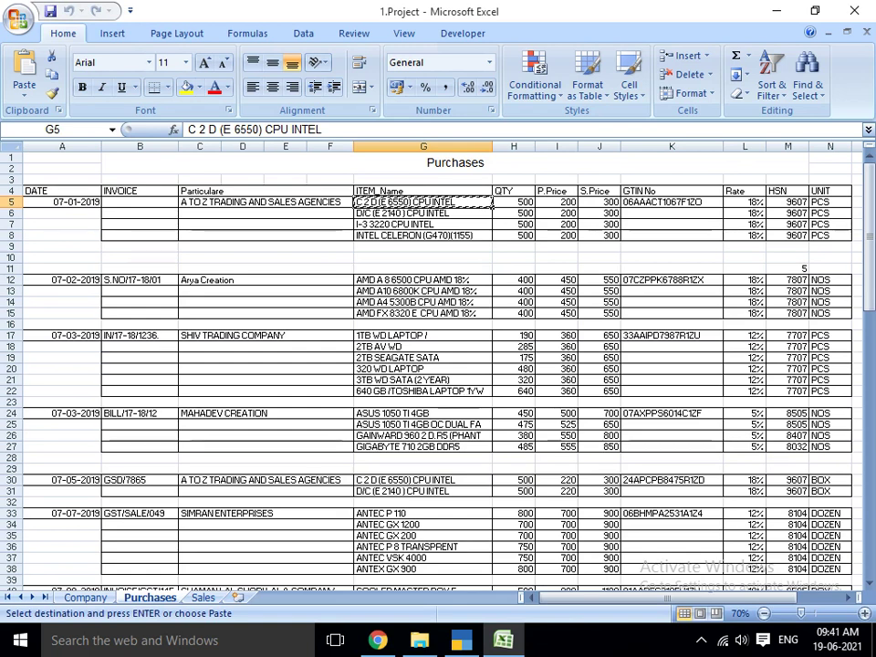
pyautogui.hotkey('alt', 'Tab')
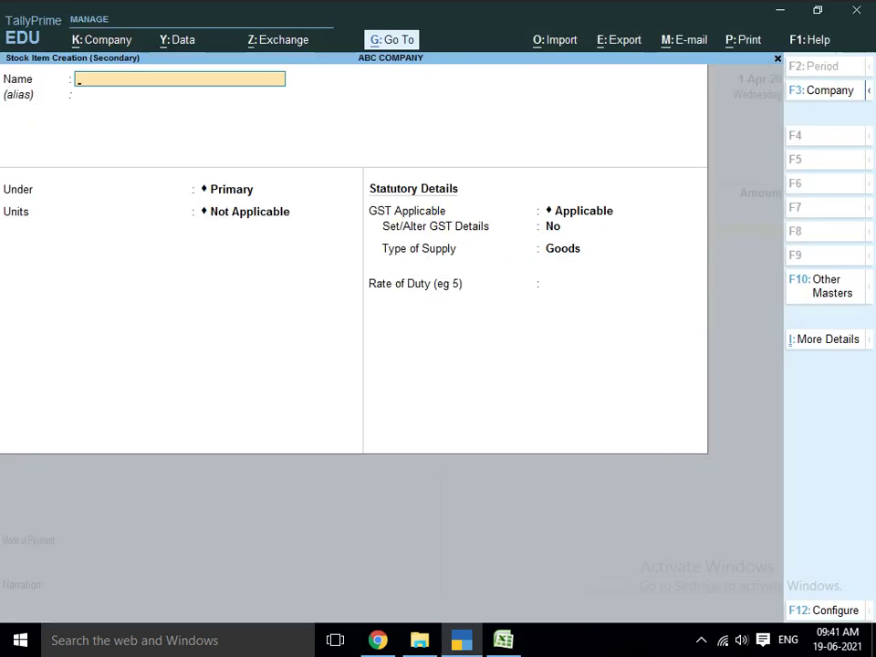
# - Name the item C 2 D (E 6550) CPU INTEL and give its PCS unit the formal name PIECE
pyautogui.hotkey('ctrl', 'v')
pyautogui.press('Return')
pyautogui.press('Return')
pyautogui.press('Return')
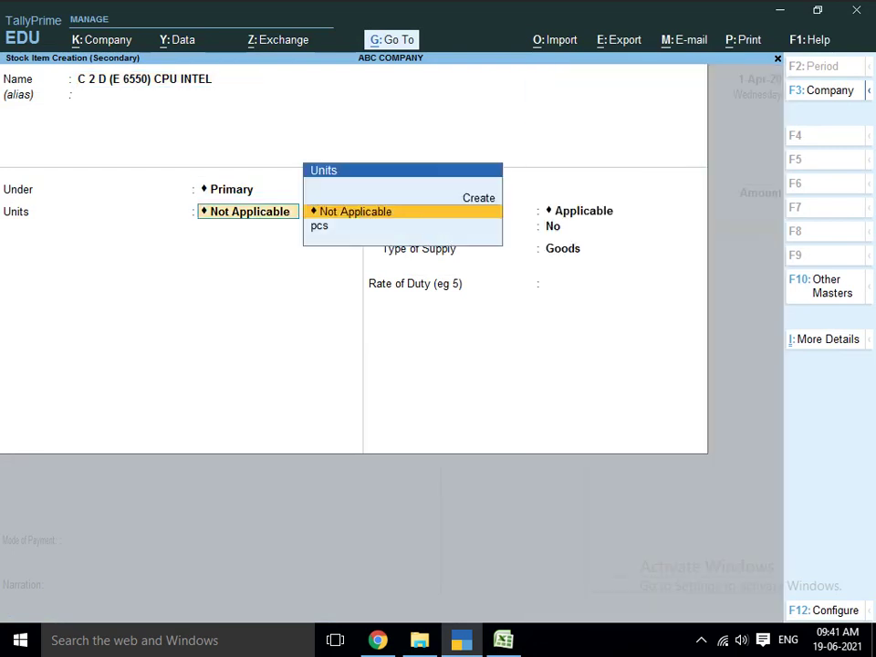
pyautogui.press('Down')
pyautogui.press('Return')
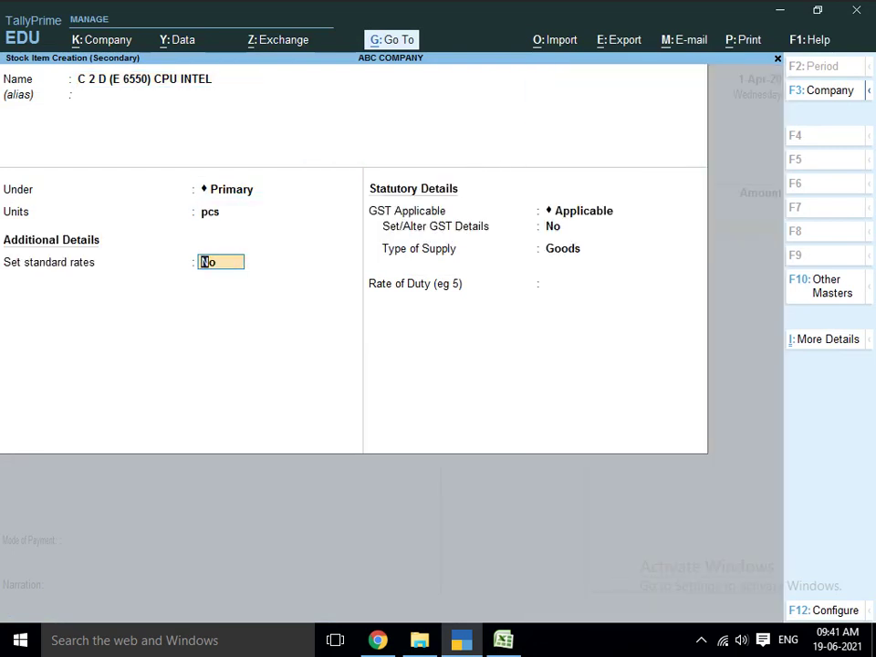
pyautogui.press('BackSpace')
pyautogui.hotkey('alt', 'm')
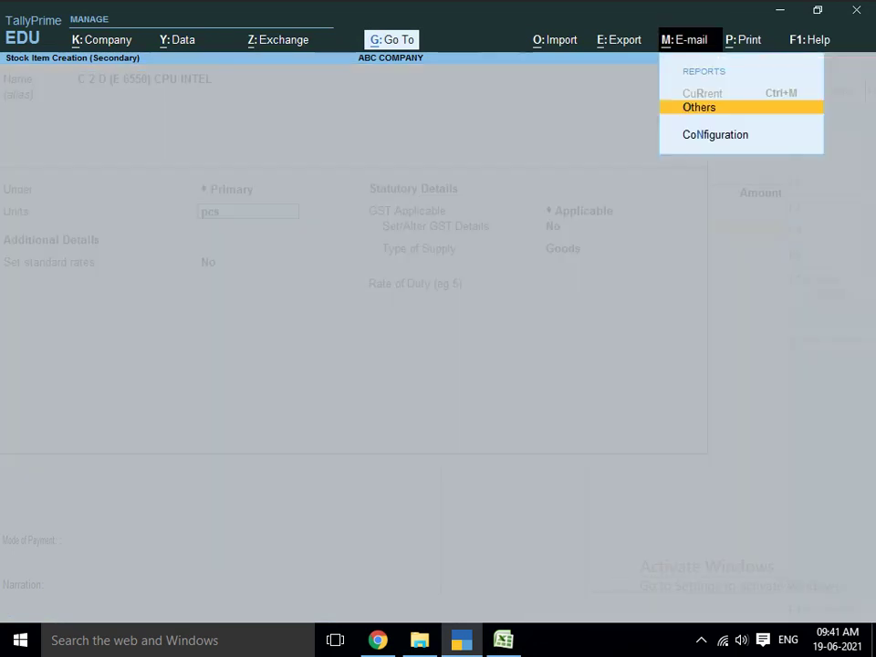
pyautogui.press('Escape')
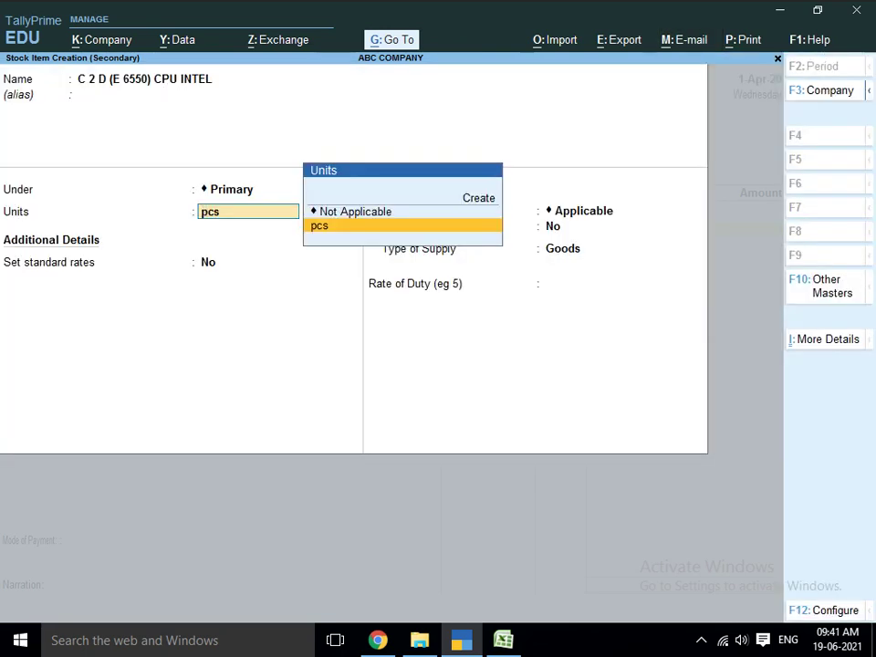
pyautogui.hotkey('ctrl', 'Return')
pyautogui.press('Return')
pyautogui.press('Return')
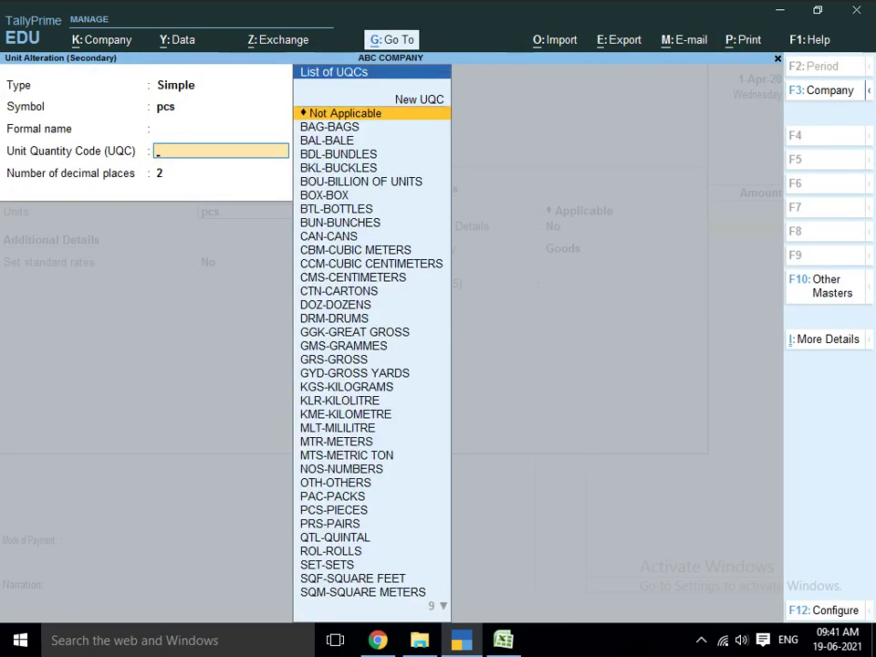
pyautogui.press('BackSpace')
pyautogui.write('P')
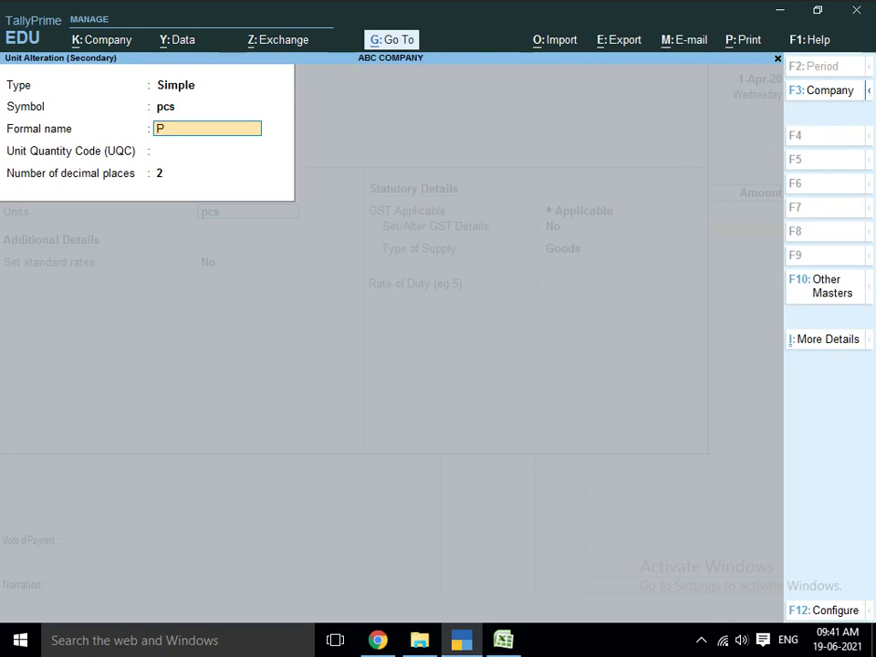
pyautogui.press('BackSpace')
pyautogui.press('BackSpace')
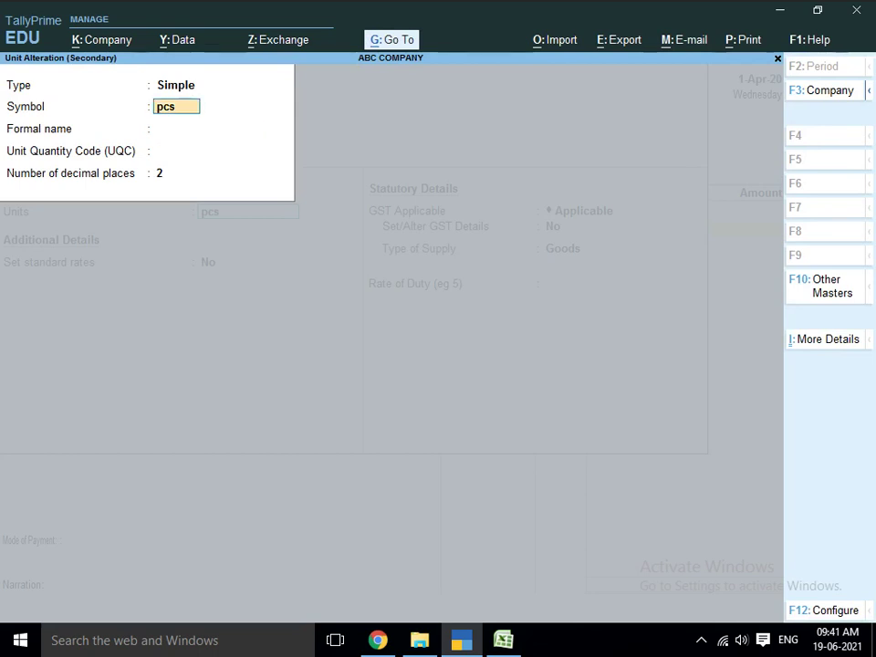
pyautogui.write('PCS')
pyautogui.press('Return')
pyautogui.write('PI')
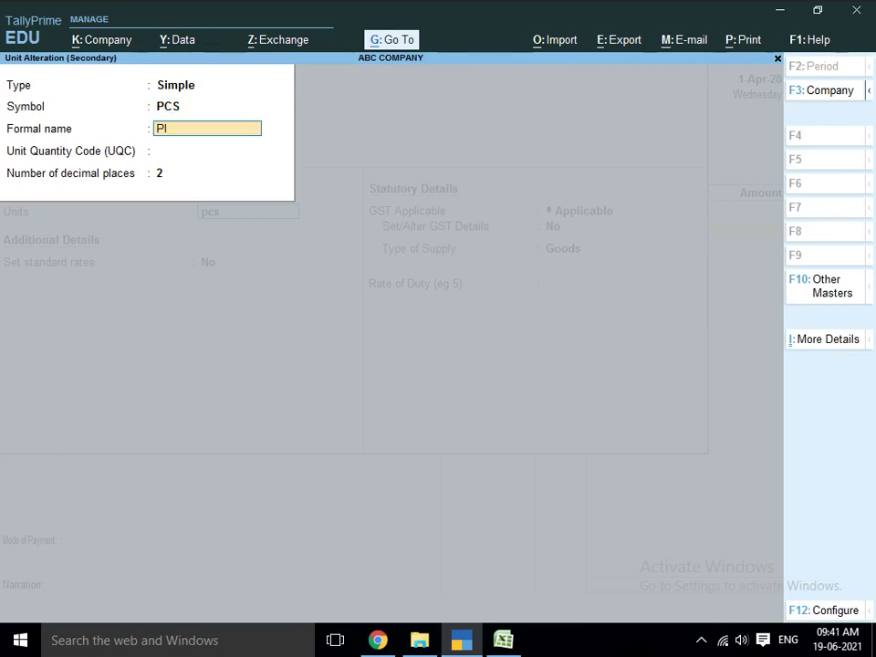
pyautogui.write('ECE')
pyautogui.press('Return')
pyautogui.press('Return')
pyautogui.press('Return')
pyautogui.press('Return')
pyautogui.press('Return')
pyautogui.press('Return')
# - Set standard rates from 1-Apr-20 (cost 200, selling 300) and turn on GST details
pyautogui.press('BackSpace')
pyautogui.write('y')
pyautogui.press('Return')
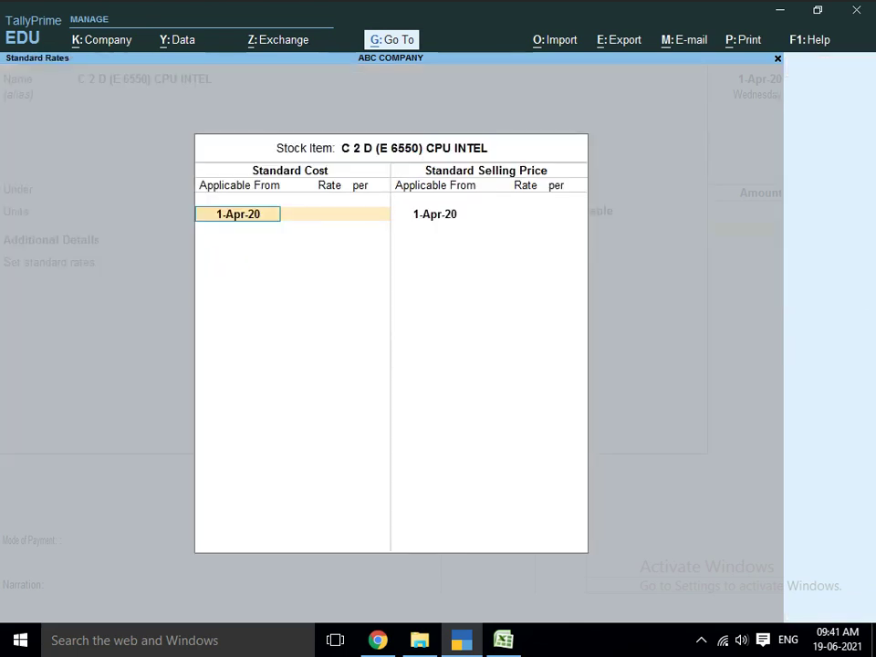
pyautogui.press('Return')
pyautogui.write('200')
pyautogui.press('Return')
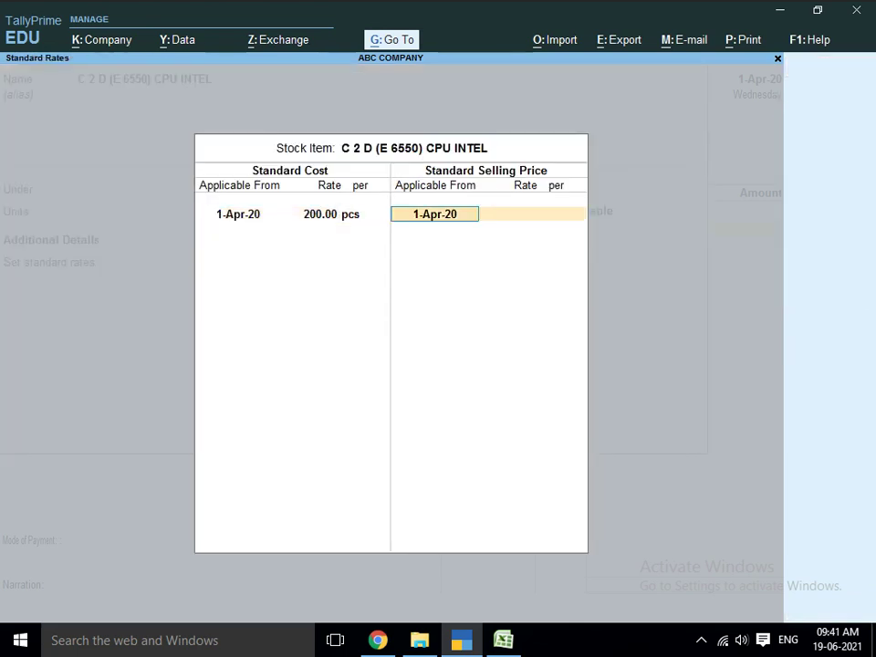
pyautogui.press('Return')
pyautogui.write('300')
pyautogui.press('Return')
pyautogui.press('Return')
pyautogui.press('Return')
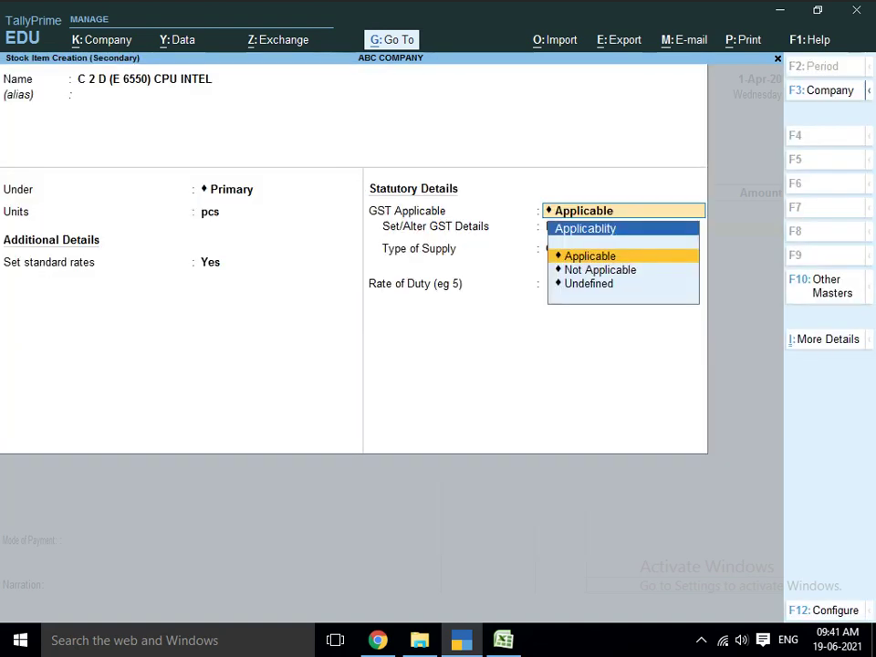
pyautogui.press('Return')
pyautogui.write('y')
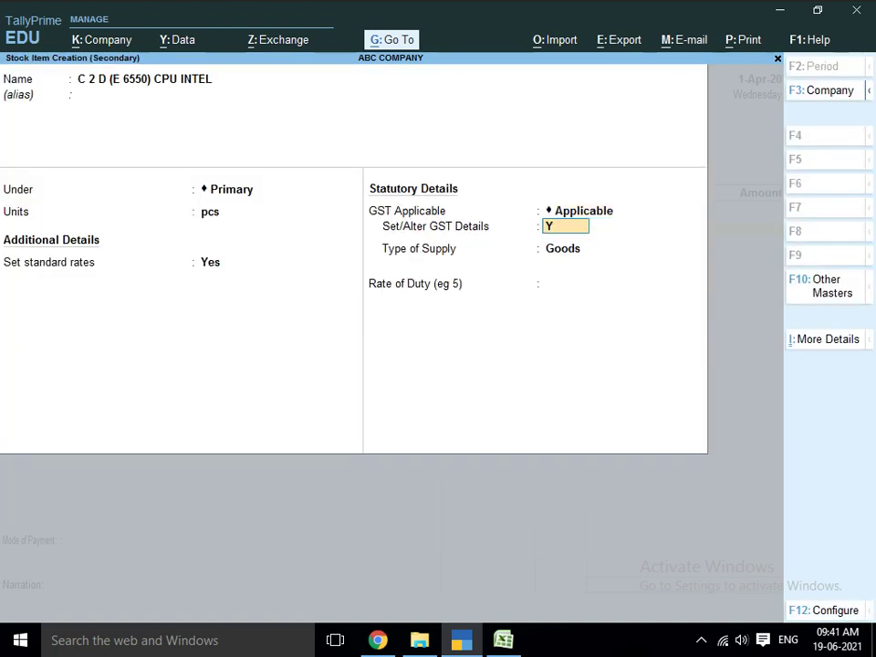
pyautogui.press('Return')
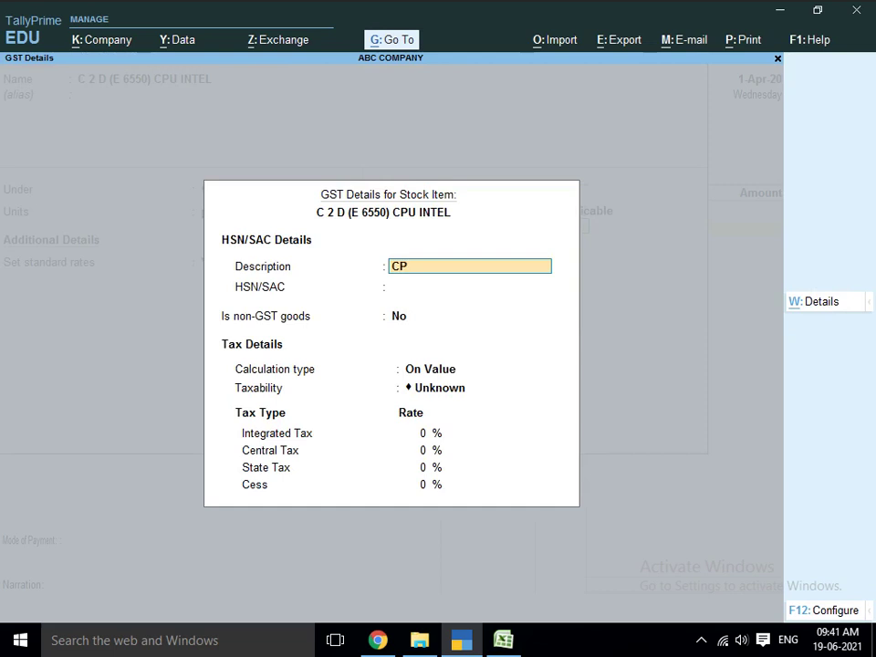
# - Enter GST details CPU INTEL, HSN 9607, Taxable, 18% integrated tax, and save the item
pyautogui.write('CPU INTEL')
pyautogui.press('Return')
pyautogui.hotkey('alt', 'Tab')
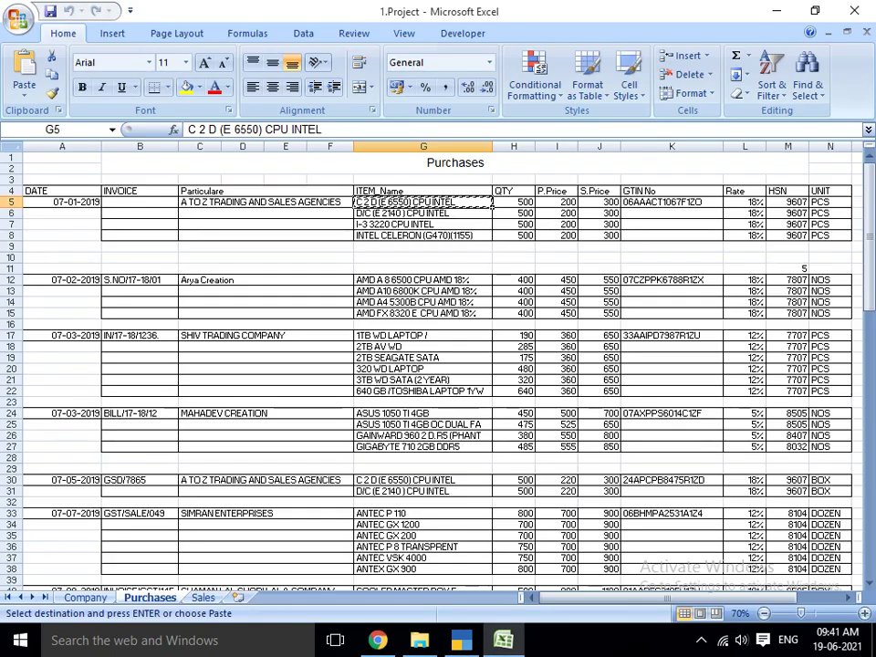
pyautogui.hotkey('alt', 'Tab')
pyautogui.write('96')
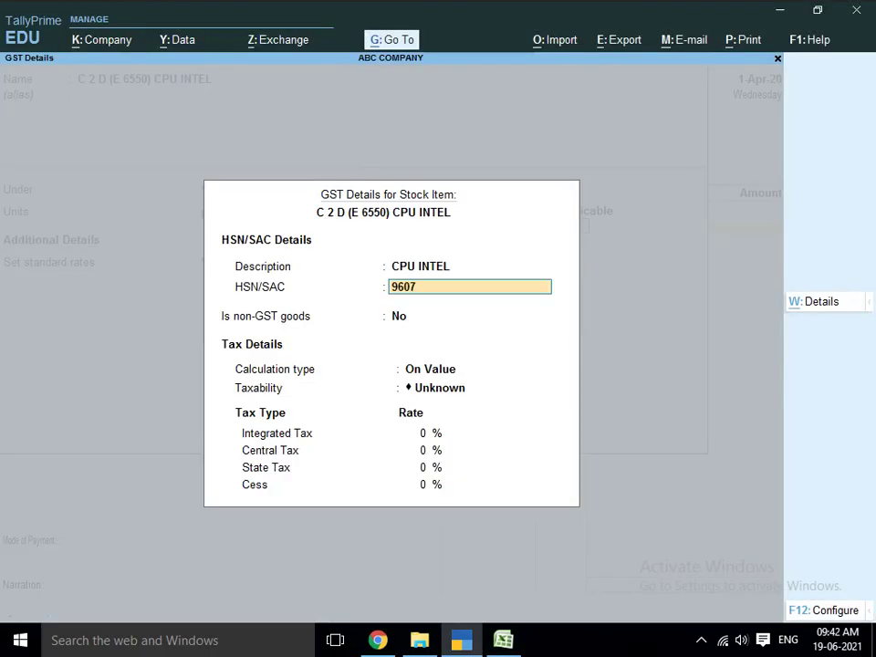
pyautogui.write('07')
pyautogui.press('Return')
pyautogui.press('Return')
pyautogui.press('Return')
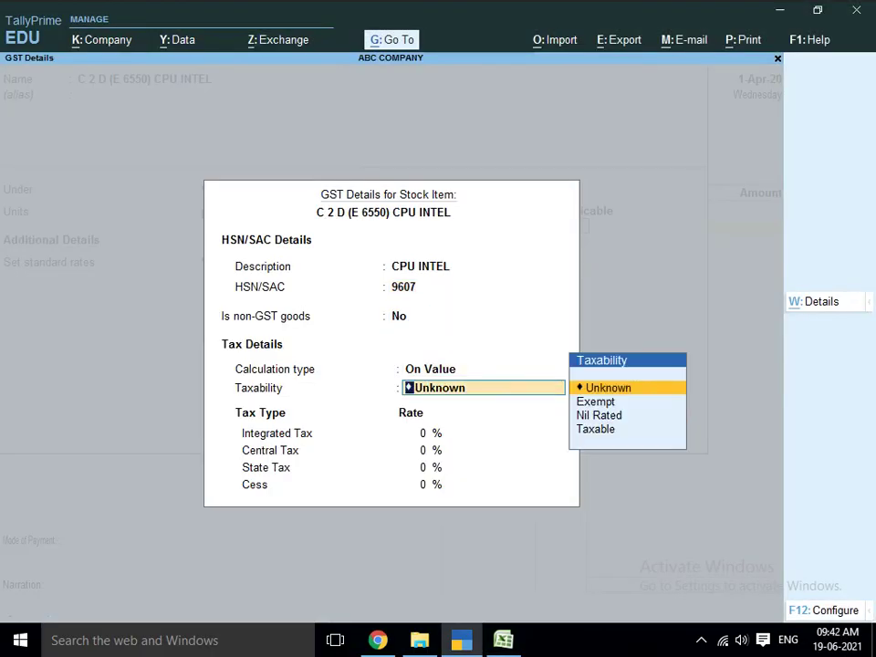
pyautogui.press('Down')
pyautogui.press('Down')
pyautogui.press('Down')
pyautogui.press('Return')
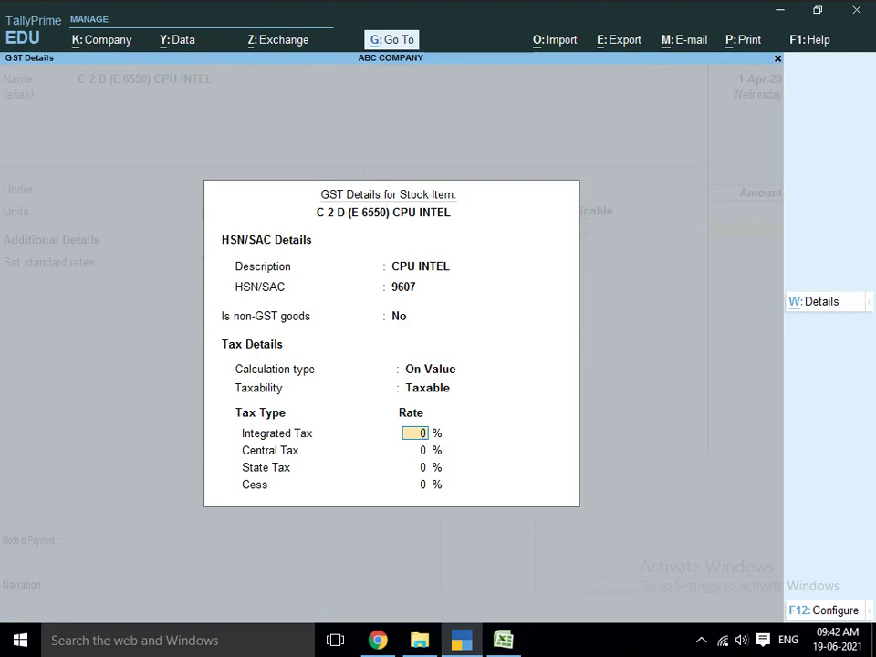
pyautogui.write('18')
pyautogui.press('Return')
pyautogui.press('Return')
pyautogui.press('Return')
pyautogui.press('Return')
pyautogui.press('Return')
pyautogui.press('Return')
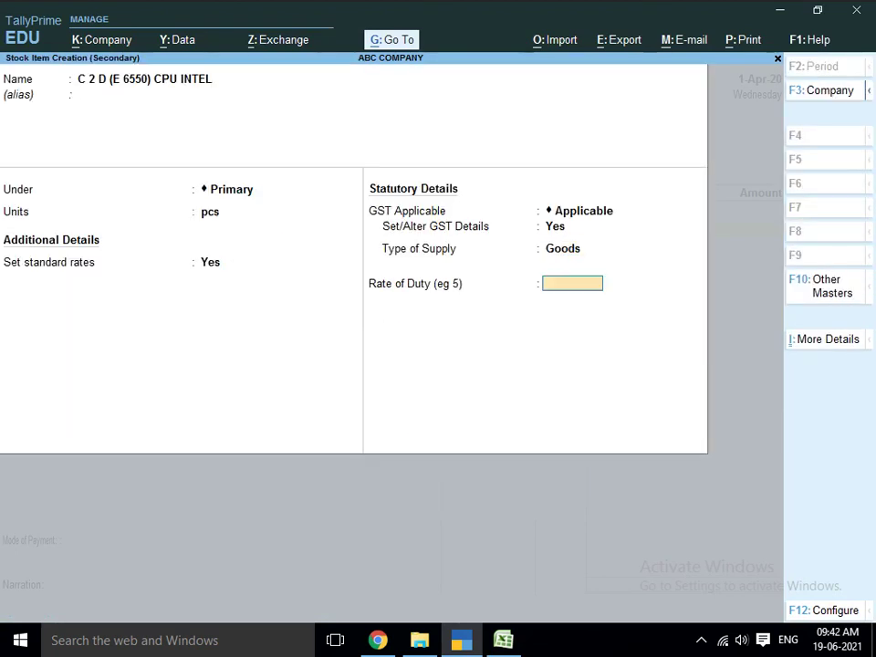
pyautogui.press('Return')
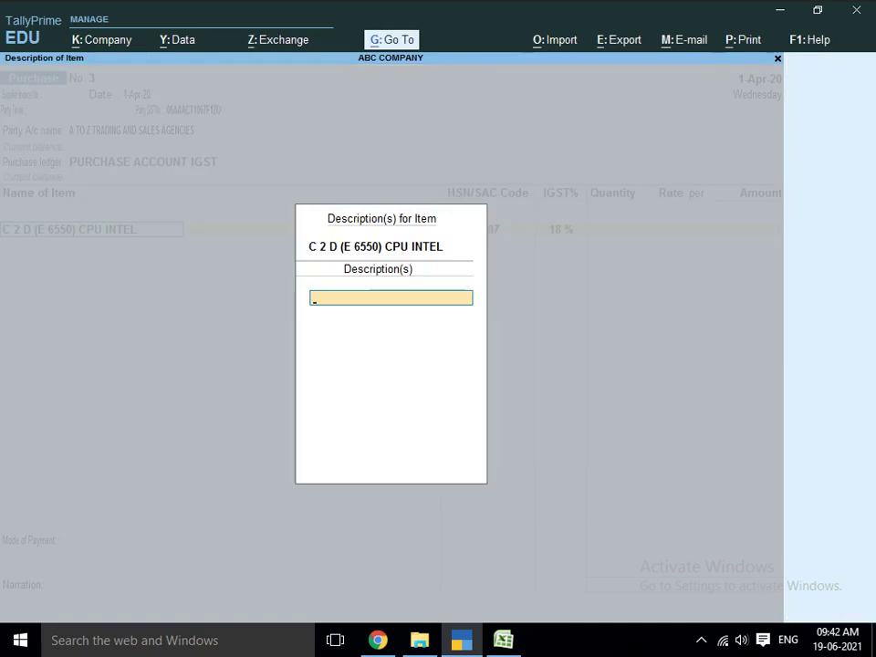
# - Allocate 500 PCS at 200 from Main Location, giving a 1,00,000.00 line amount
pyautogui.press('Return')
pyautogui.press('Return')
pyautogui.press('BackSpace')
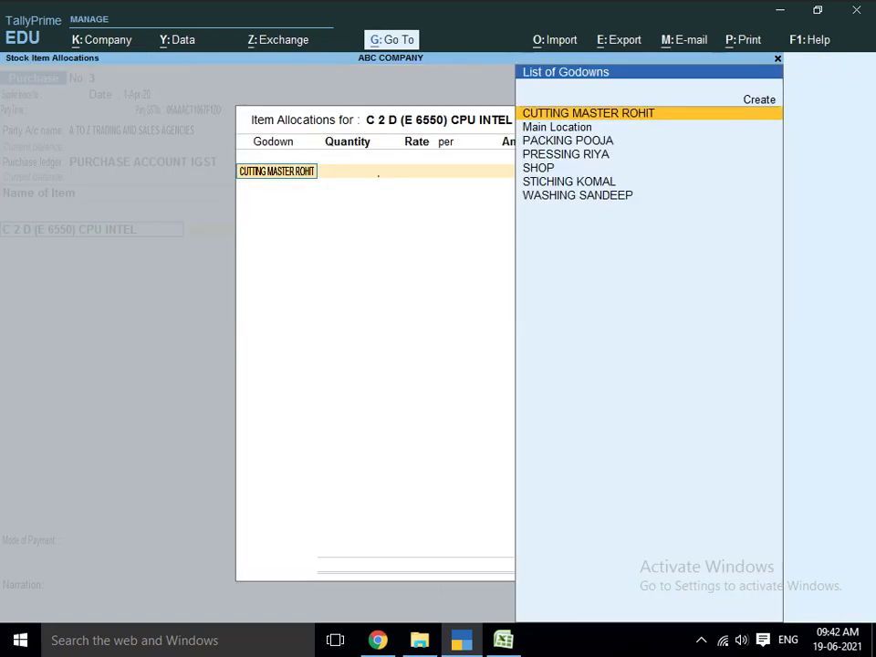
pyautogui.write('MA')
pyautogui.press('Return')
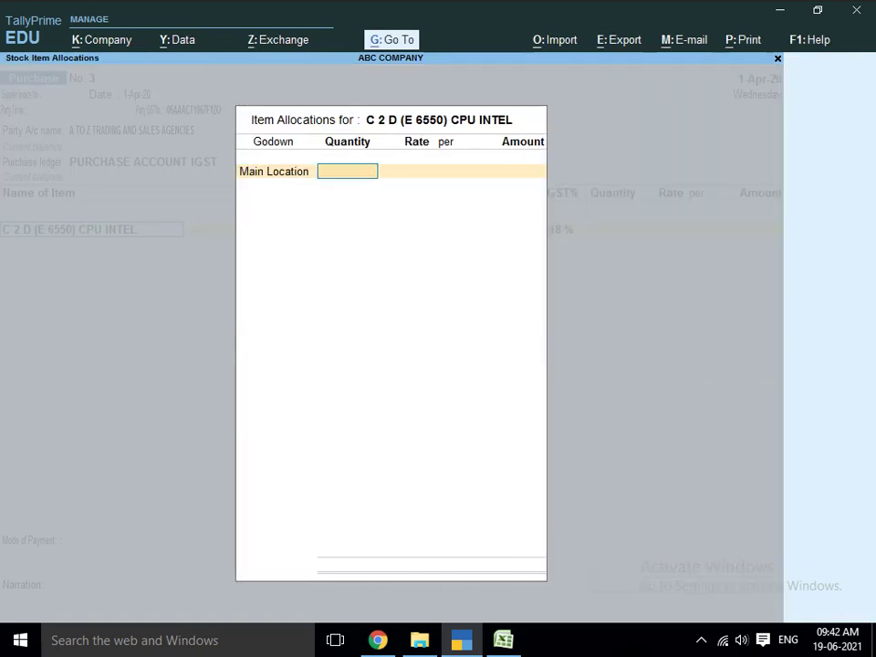
pyautogui.write('500')
pyautogui.press('Return')
pyautogui.press('Return')
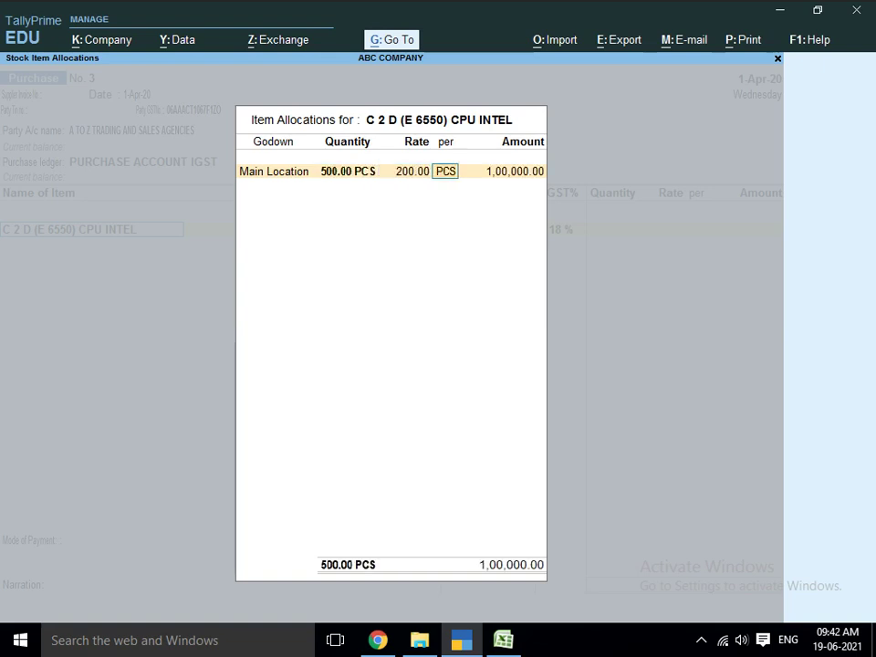
pyautogui.press('Return')
pyautogui.press('Return')
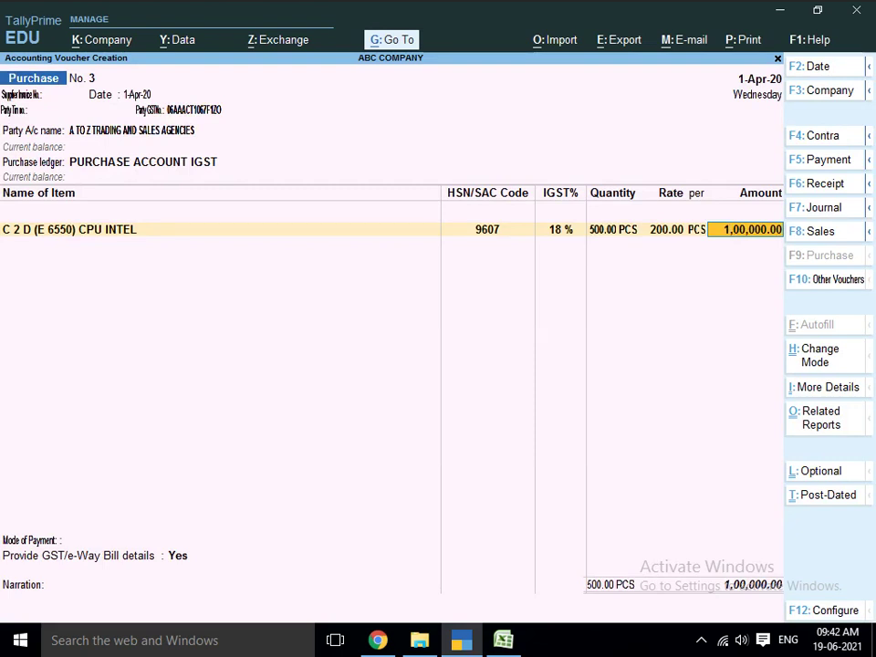
pyautogui.press('Return')
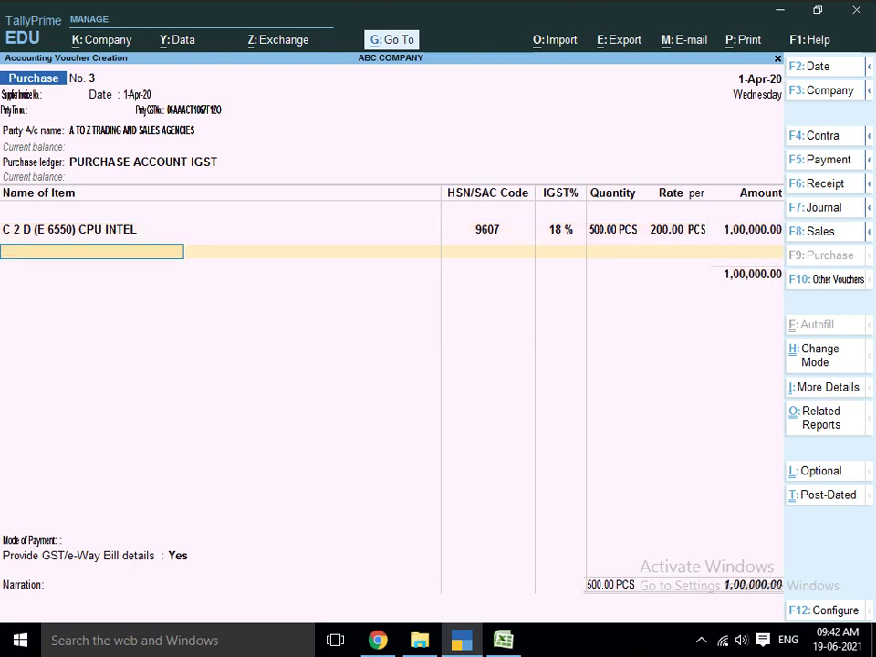
# - Start a new stock item D/C (E 2140) CPU INTEL, copied from Excel cell G6, in Primary with unit PCS
pyautogui.hotkey('alt', 'c')
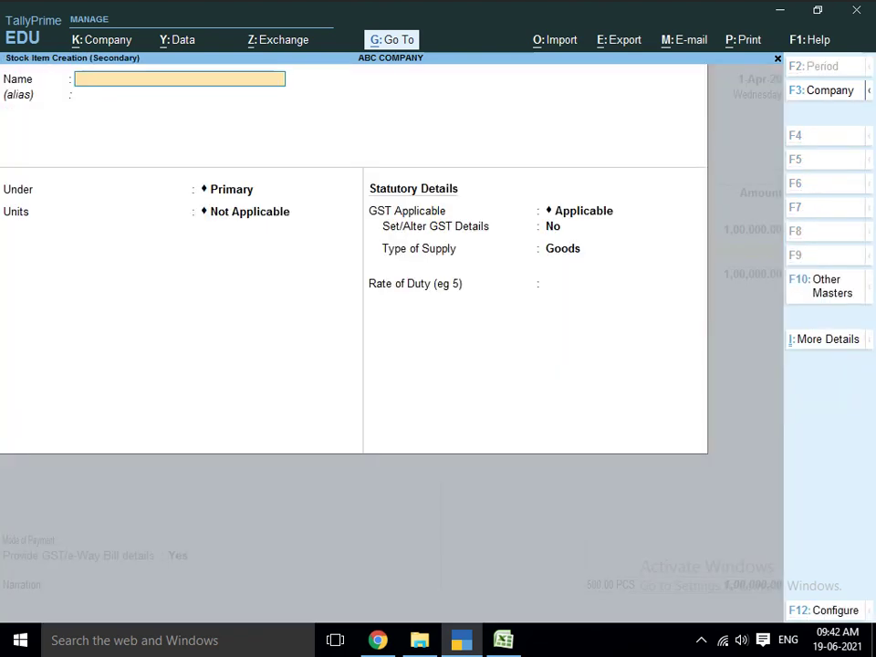
pyautogui.hotkey('alt', 'Tab')
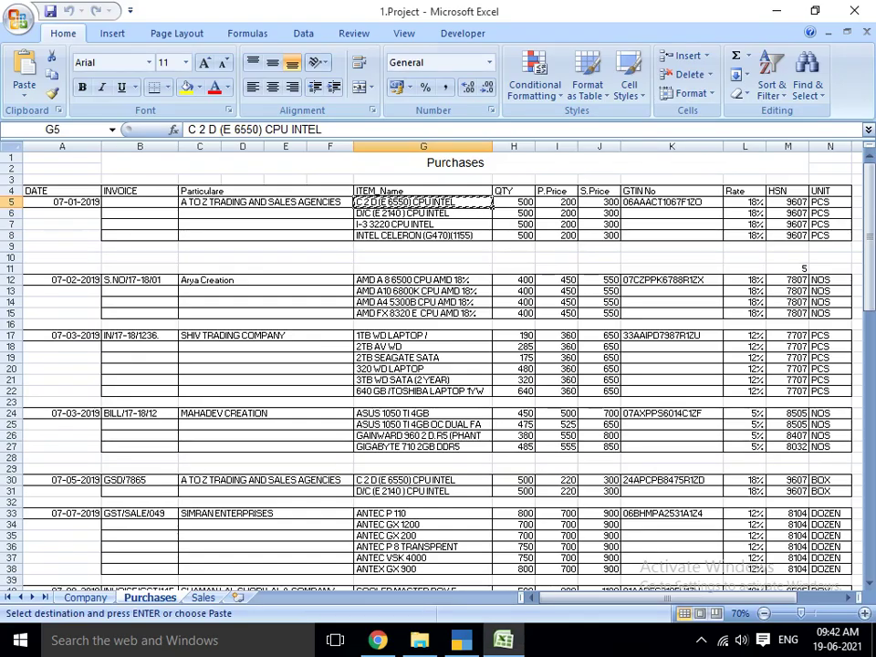
pyautogui.press('Down')
pyautogui.hotkey('ctrl', 'c')
pyautogui.hotkey('alt', 'Tab')
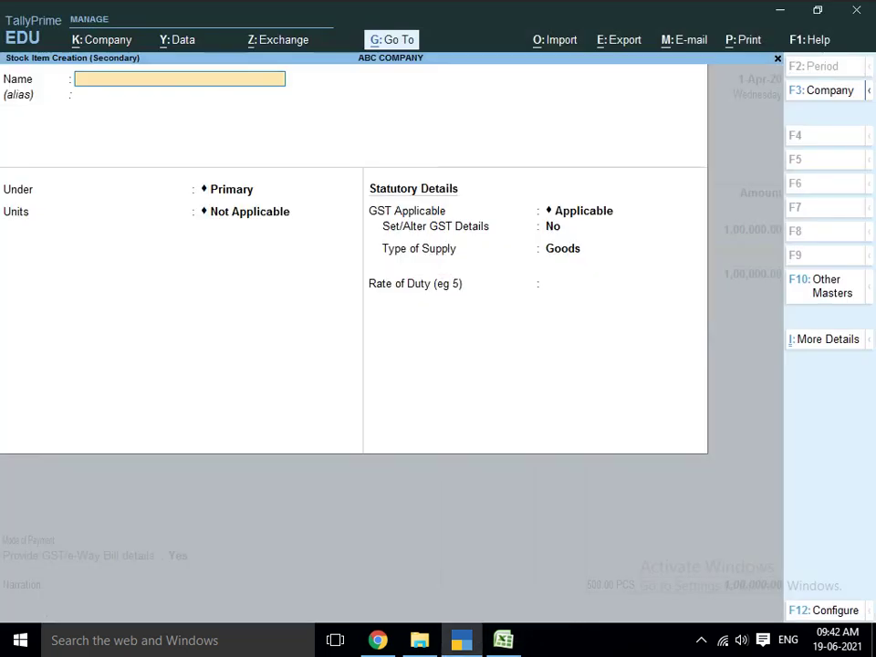
pyautogui.hotkey('ctrl', 'alt', 'v')
pyautogui.press('Return')
pyautogui.press('Return')
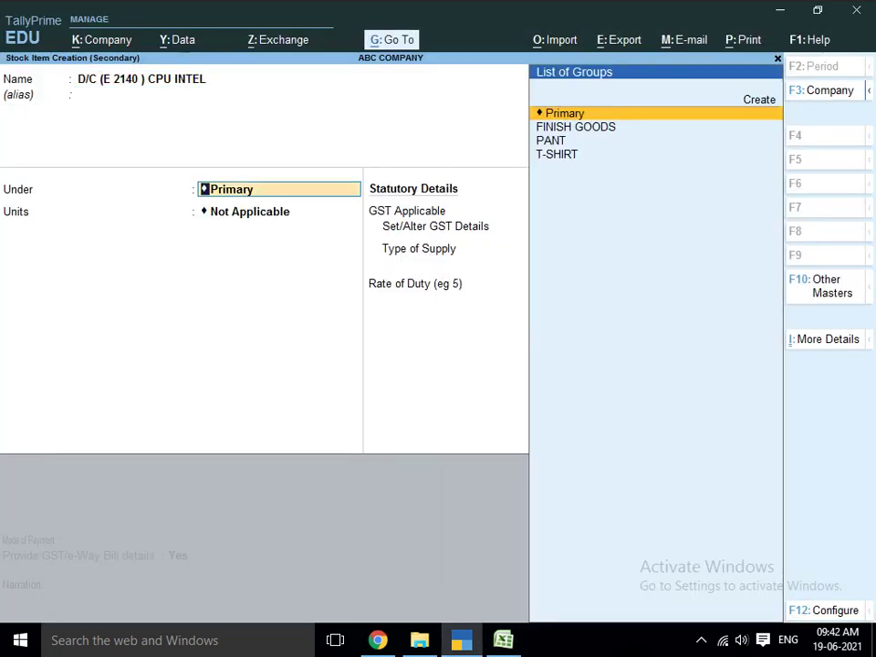
pyautogui.press('Return')
pyautogui.write('O')
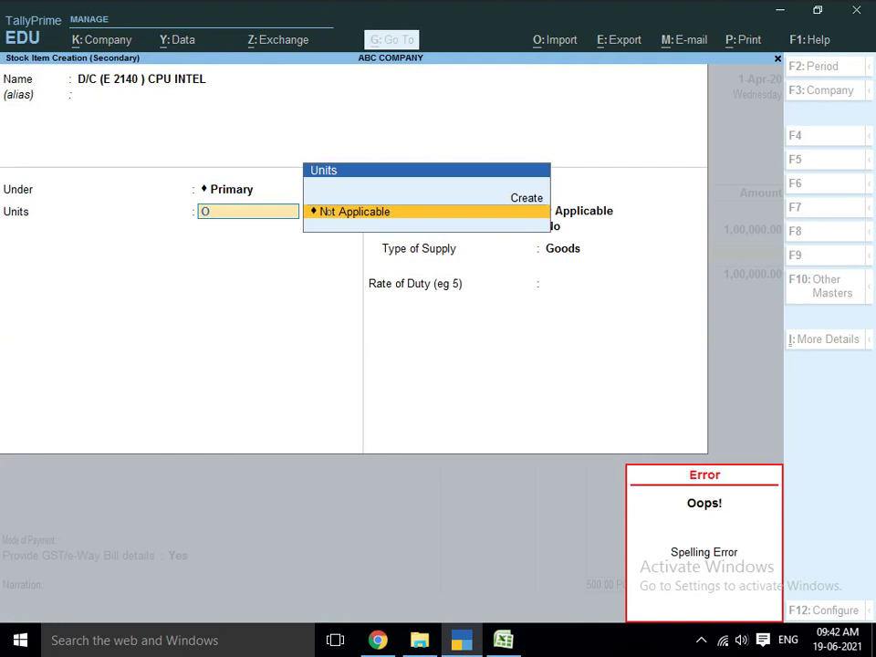
pyautogui.press('BackSpace')
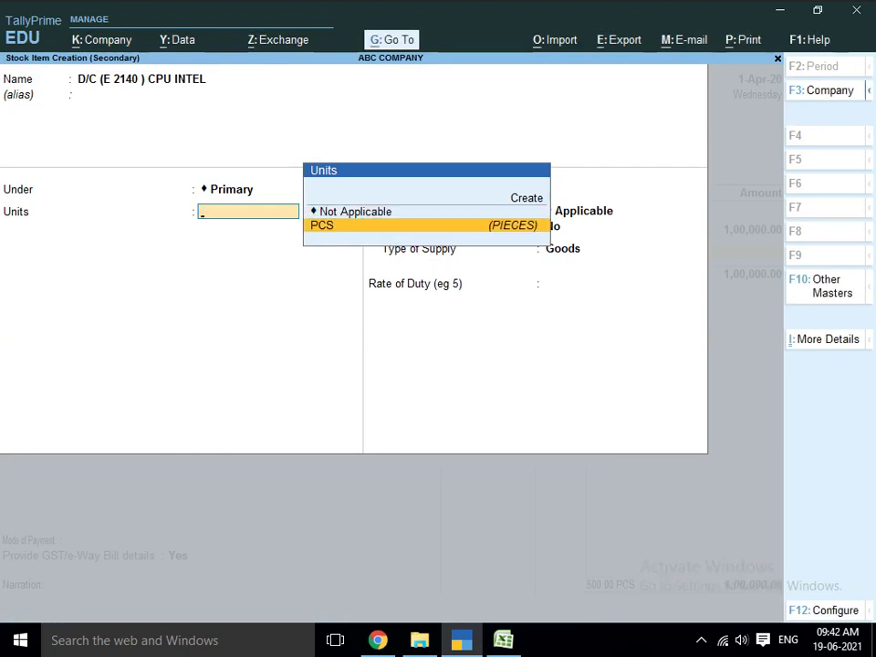
pyautogui.press('Return')
# - Set the item's standard rates: cost 200 and selling price 300
pyautogui.press('y')
pyautogui.press('Return')
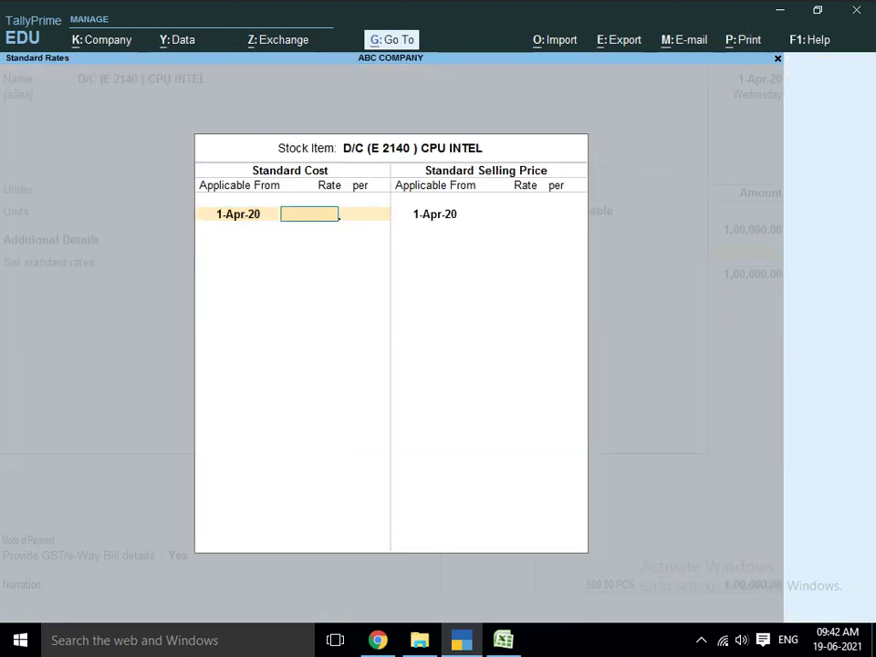
pyautogui.press('Return')
pyautogui.press('BackSpace')
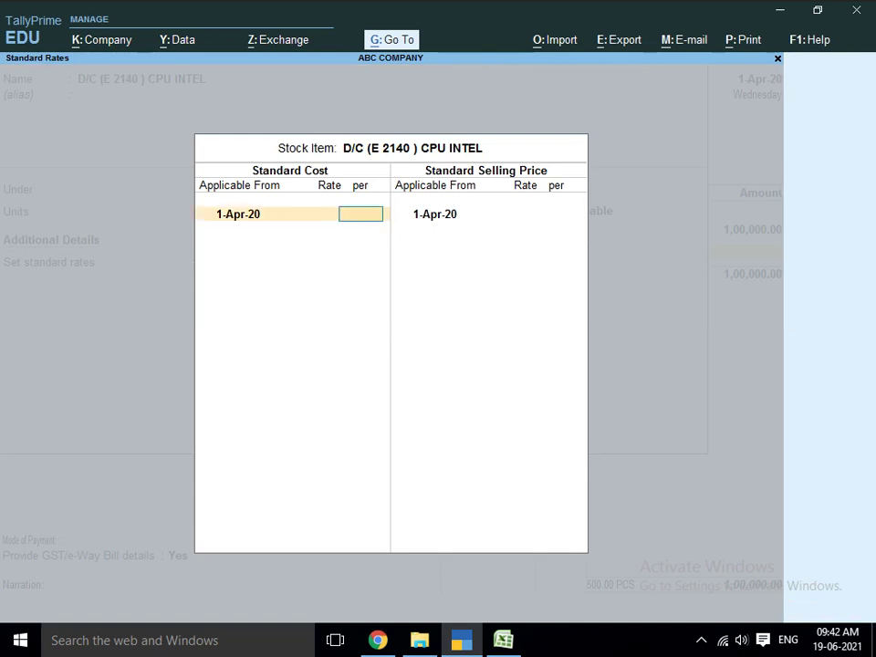
pyautogui.write('200')
pyautogui.press('Return')
pyautogui.press('Return')
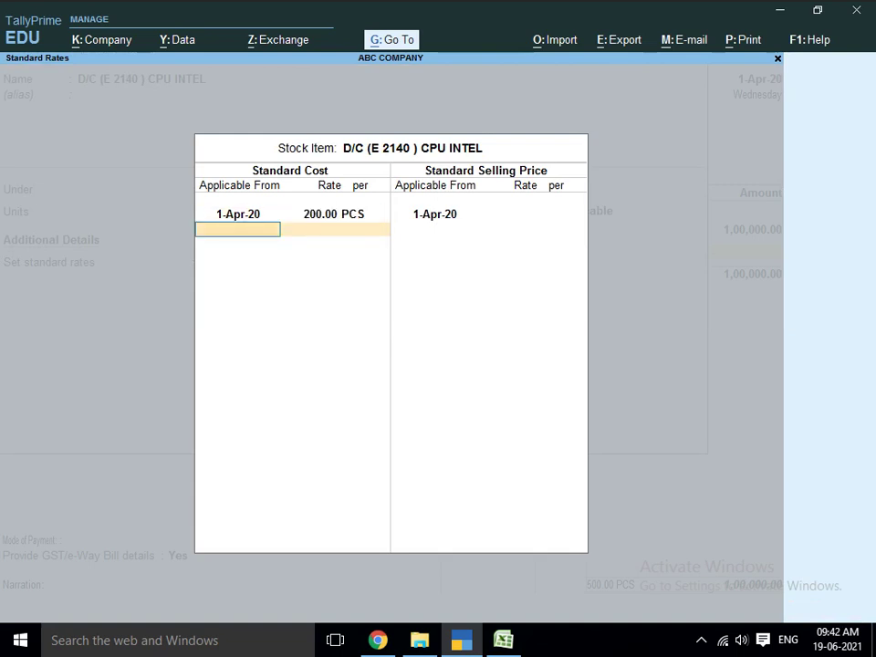
pyautogui.press('Return')
pyautogui.write('300')
pyautogui.press('Return')
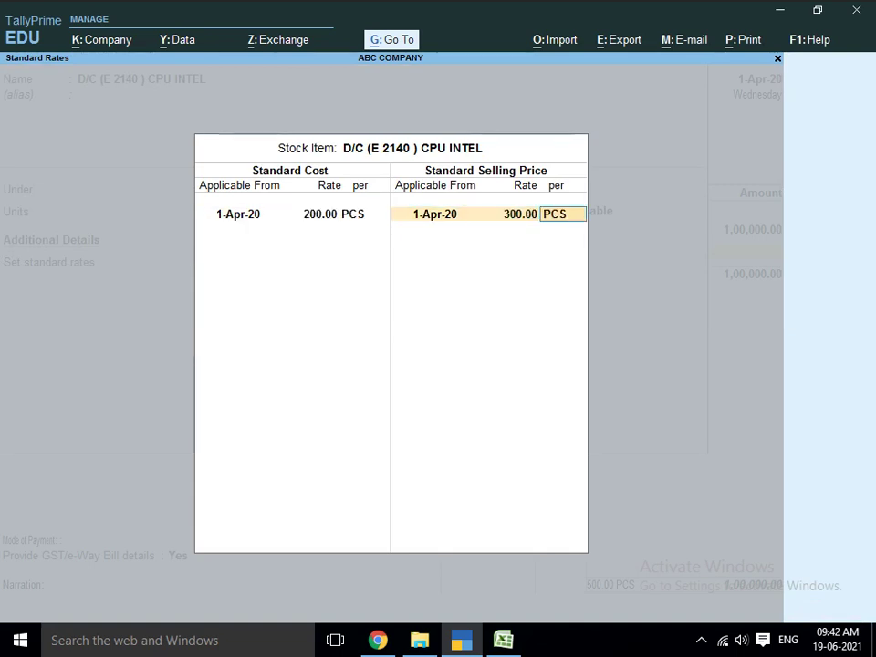
pyautogui.press('Return')
pyautogui.press('Return')
# - Enter GST details: description CPU INTEL, HSN 9607, Taxable, 12% integrated tax
pyautogui.press('Return')
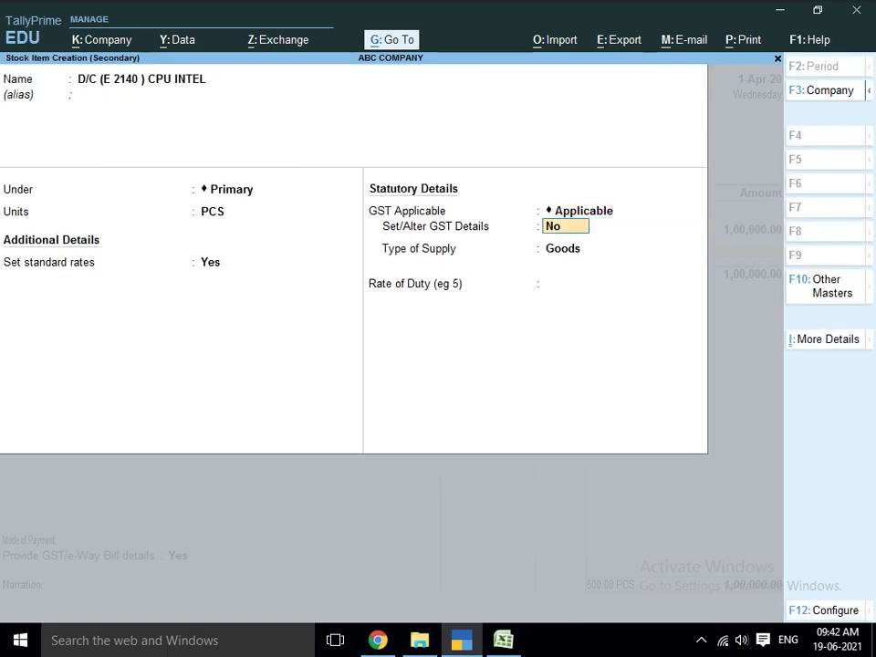
pyautogui.write('y')
pyautogui.press('Return')
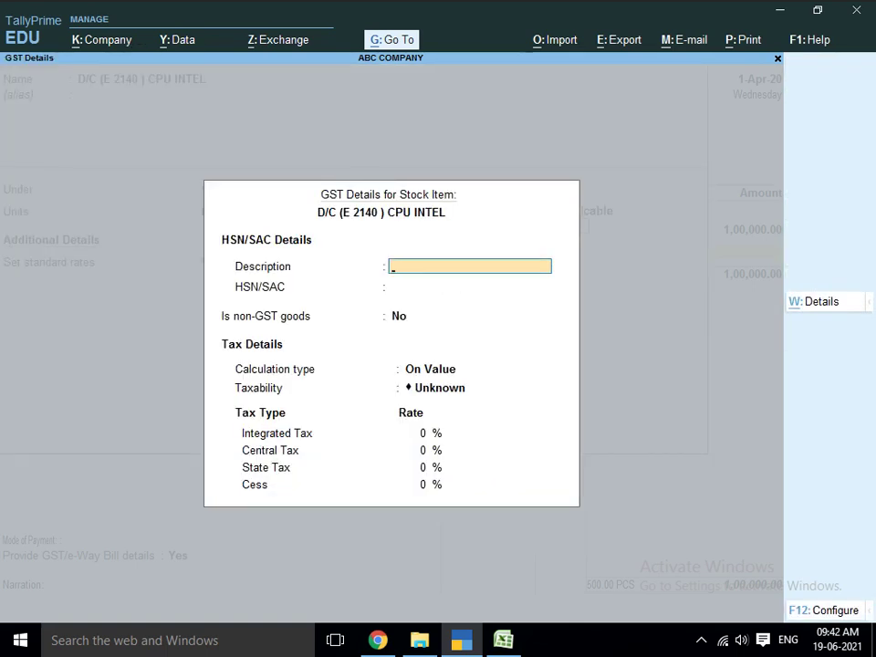
pyautogui.write('CPU INTEL')
pyautogui.press('Return')
pyautogui.write('9607')
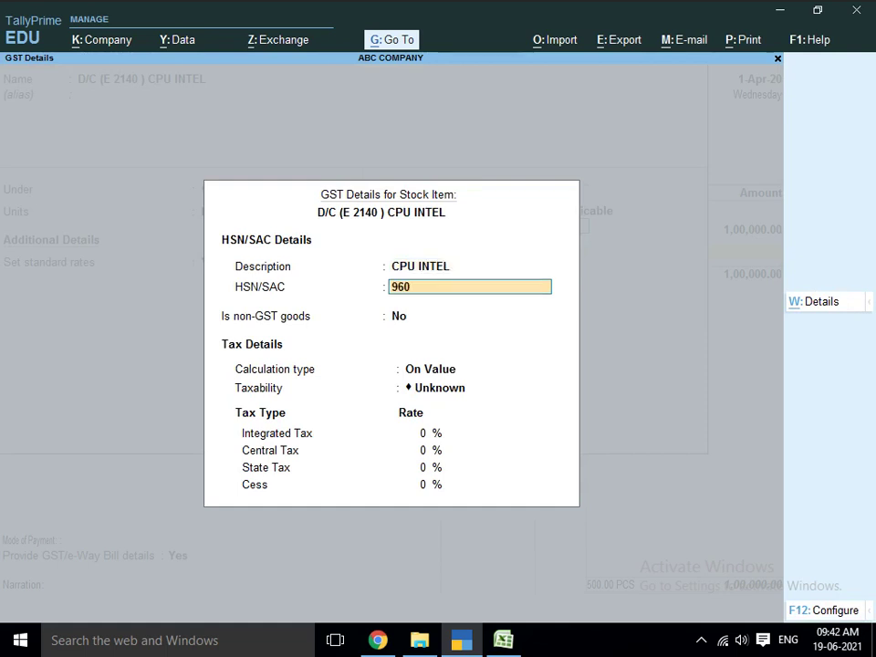
pyautogui.press('Return')
pyautogui.press('Return')
pyautogui.press('Return')
pyautogui.press('Down')
pyautogui.press('Down')
pyautogui.press('Down')
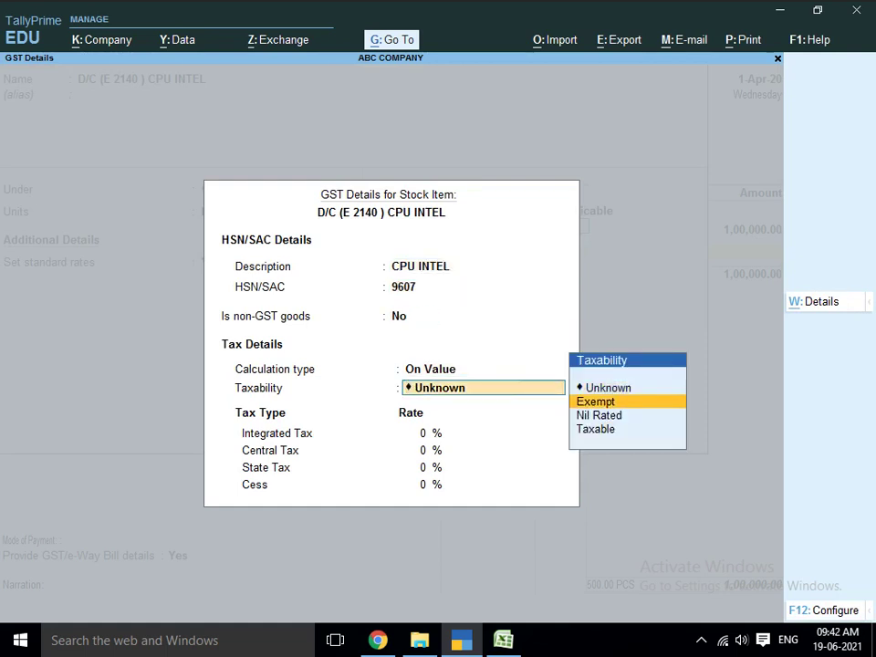
pyautogui.press('Return')
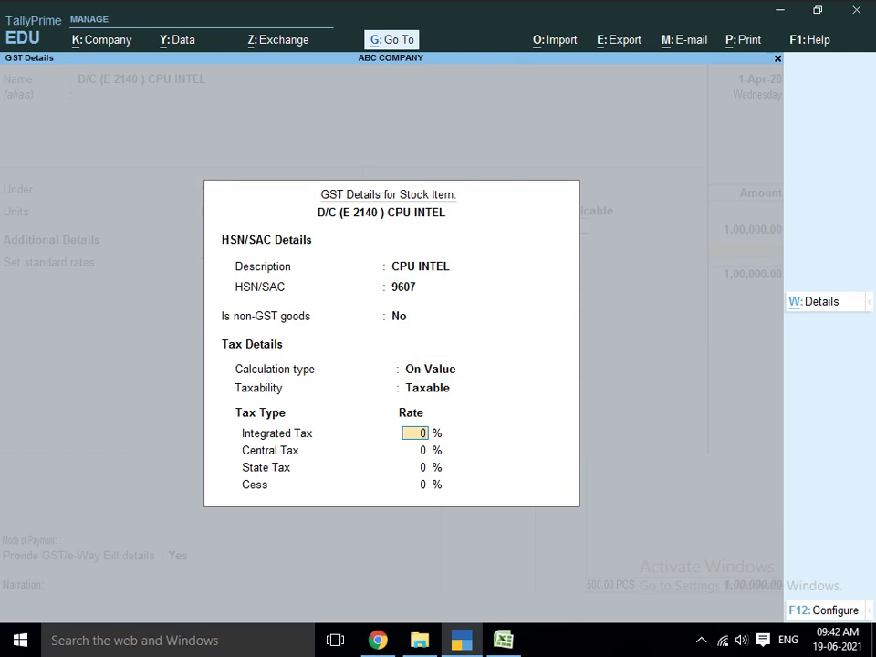
pyautogui.write('12')
pyautogui.press('Return')
pyautogui.press('Return')
pyautogui.press('Return')
pyautogui.press('Return')
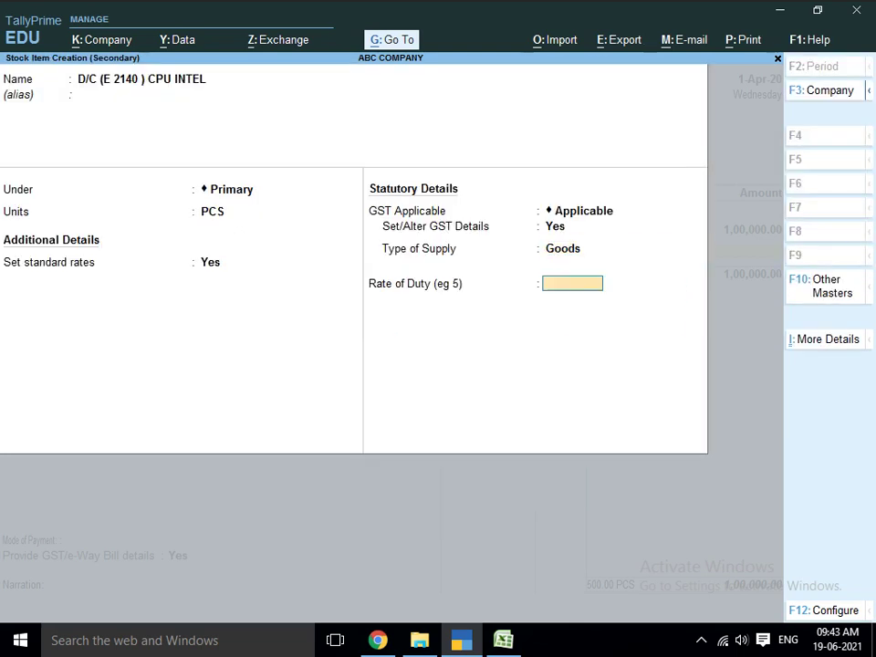
pyautogui.press('Return')
# - Save the D/C item and allocate 500 PCS at 200 from Main Location
pyautogui.press('Return')
pyautogui.press('Return')
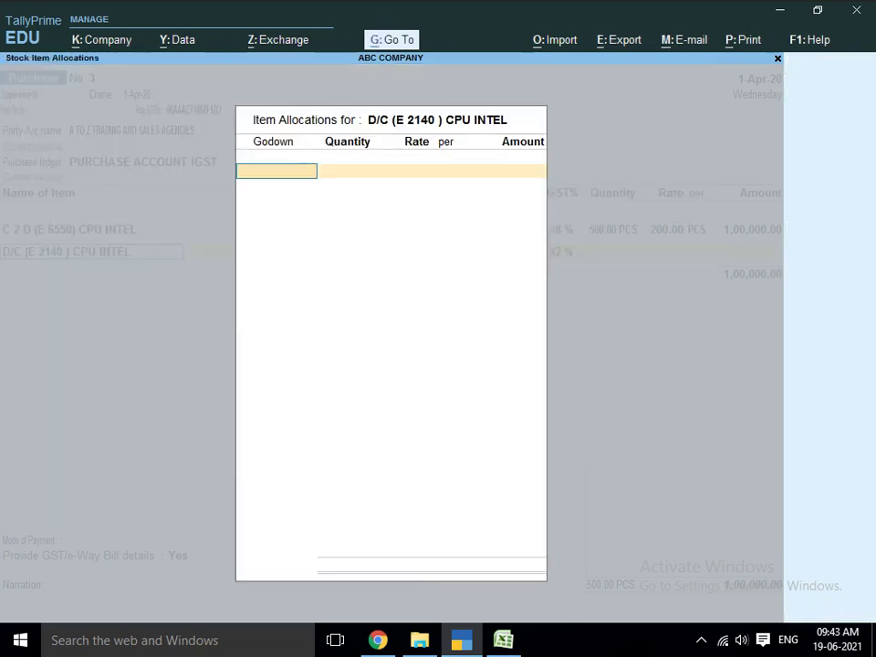
pyautogui.press('Return')
pyautogui.press('Return')
pyautogui.press('BackSpace')
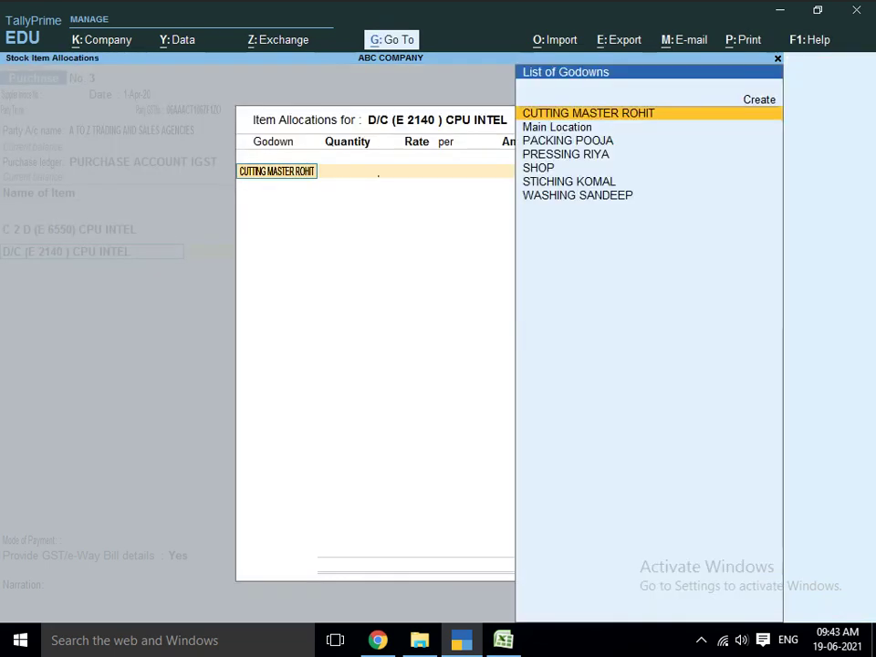
pyautogui.write('MA')
pyautogui.press('Return')
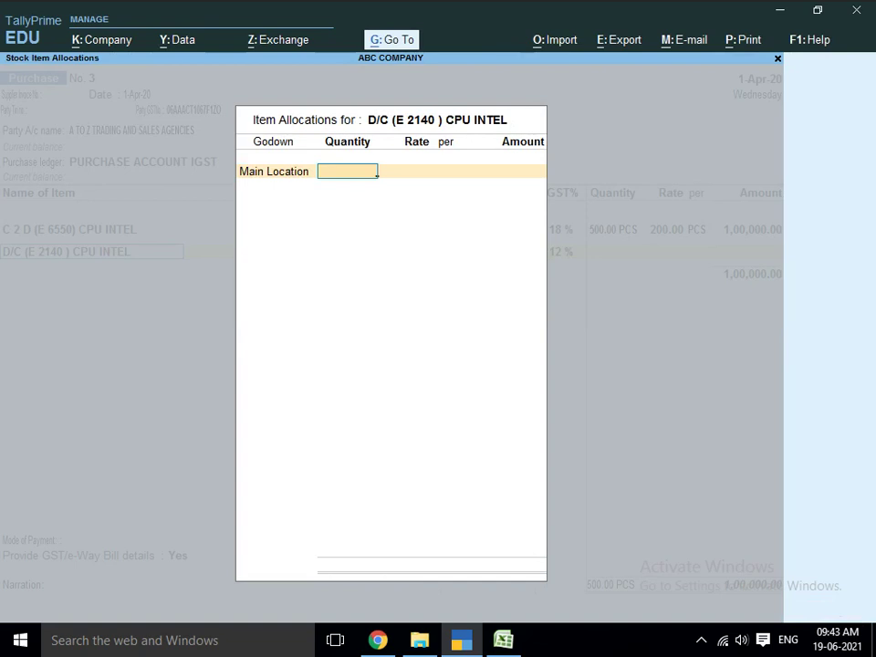
pyautogui.write('500')
pyautogui.press('Return')
pyautogui.press('Return')
pyautogui.press('Return')
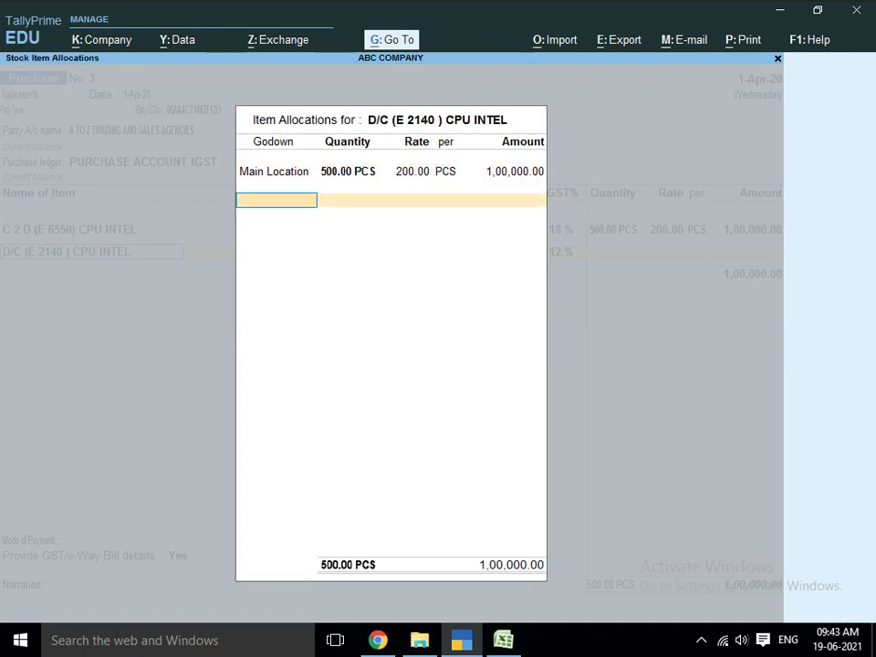
pyautogui.press('Return')
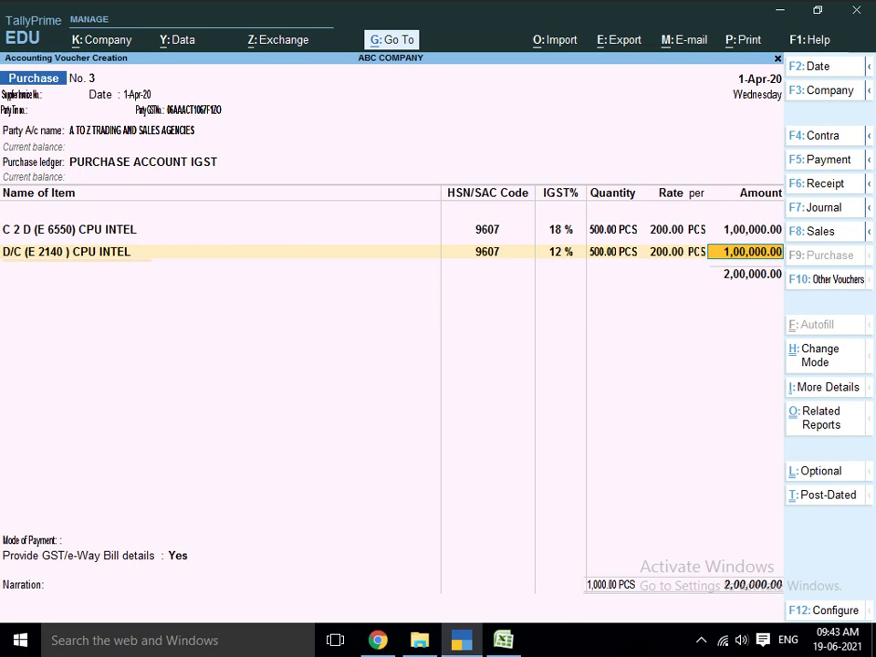
pyautogui.press('Return')
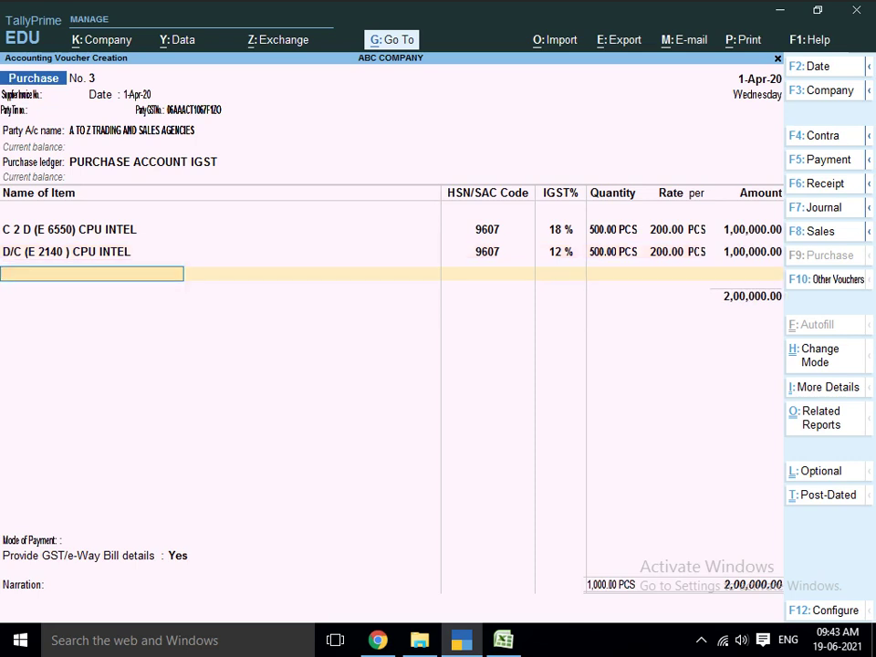
# - Start a new stock item I-3 3220 CPU INTEL, copied from Excel cell G7, with unit PCS
pyautogui.hotkey('alt', 'c')
pyautogui.hotkey('alt', 'Tab')
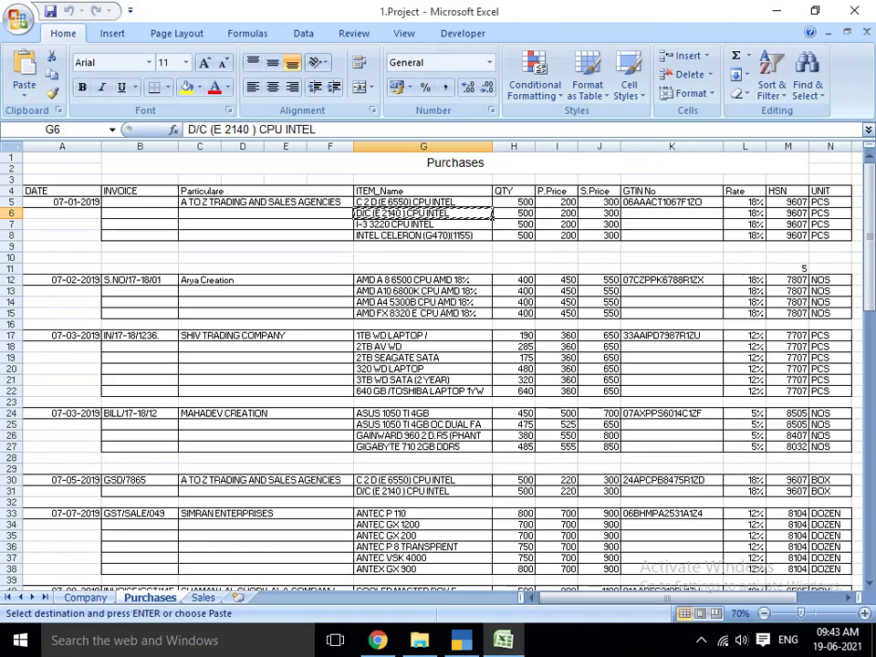
pyautogui.press('Down')
pyautogui.hotkey('ctrl', 'c')
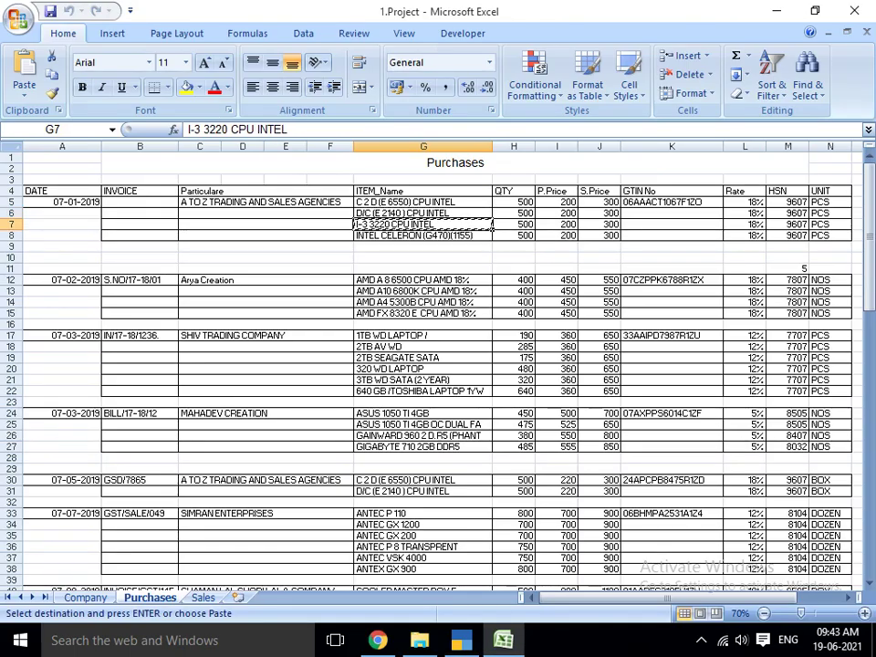
pyautogui.hotkey('alt', 'Tab')
pyautogui.hotkey('ctrl', 'v')
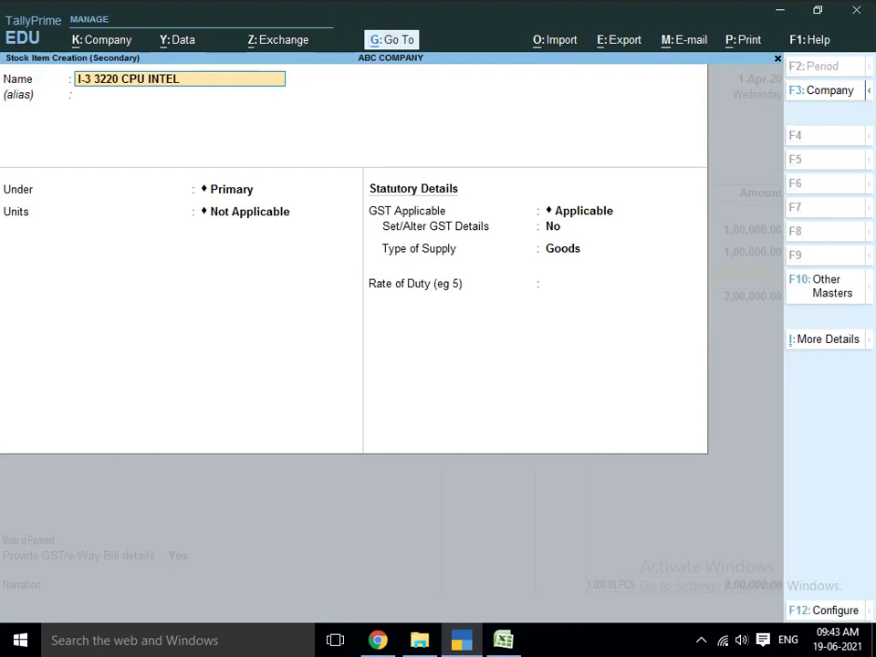
pyautogui.press('Return')
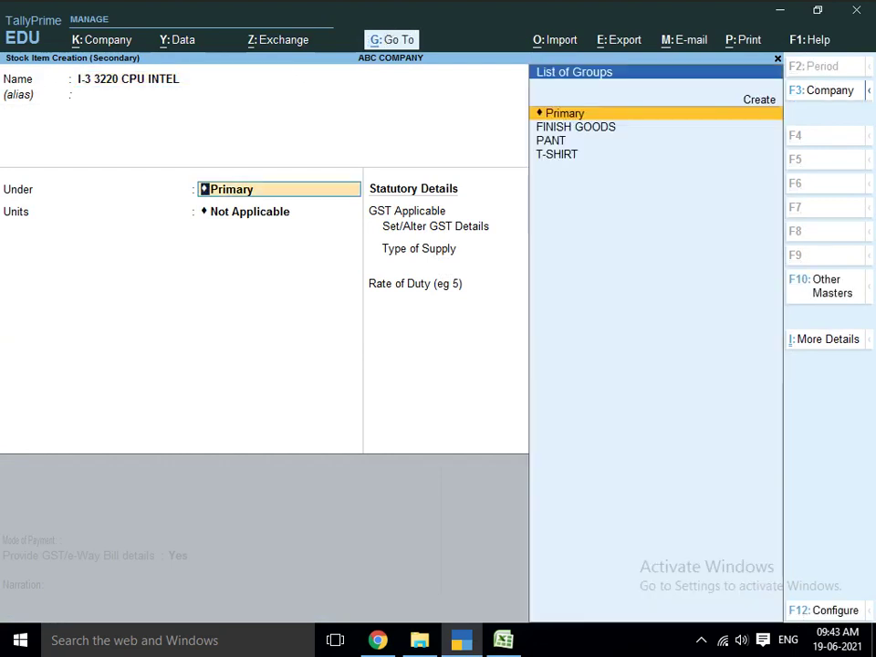
pyautogui.press('Return')
pyautogui.write('PC')
pyautogui.press('Return')
pyautogui.press('Return')
pyautogui.press('Return')
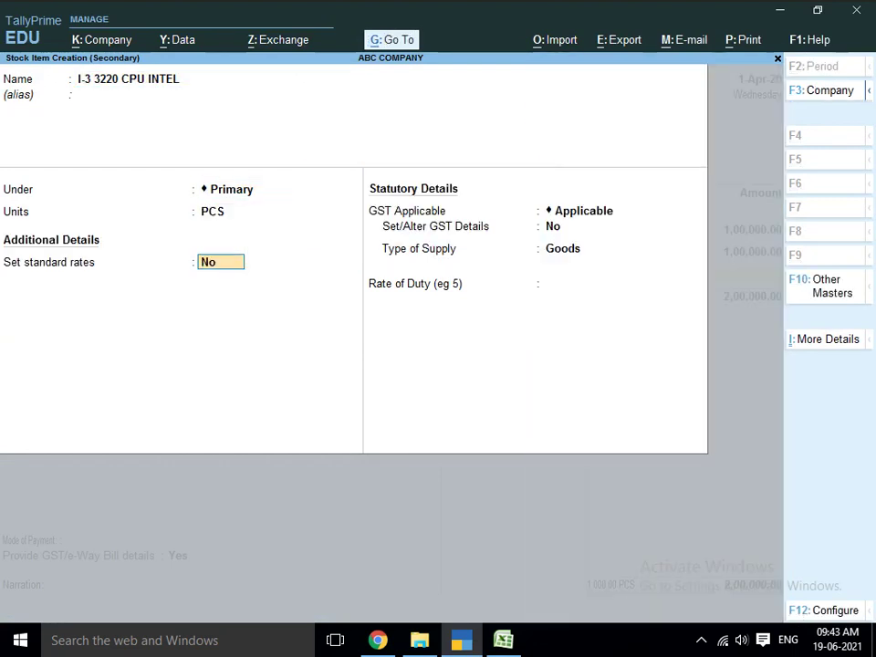
# - Add GST details CPU INTEL, HSN 9607, Taxable, 5% integrated tax, and save the item
pyautogui.write('y')
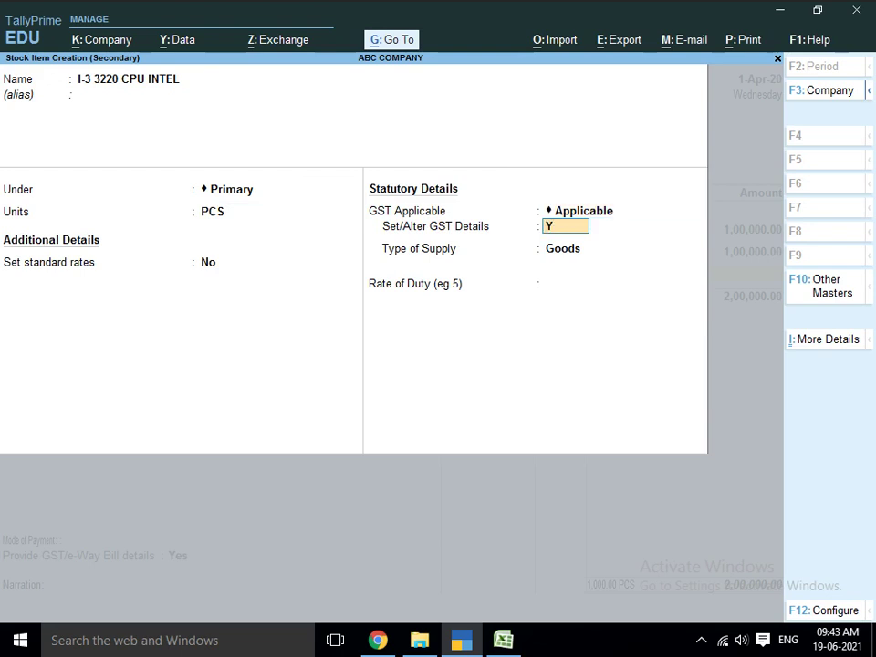
pyautogui.press('Return')
pyautogui.write('CPU')
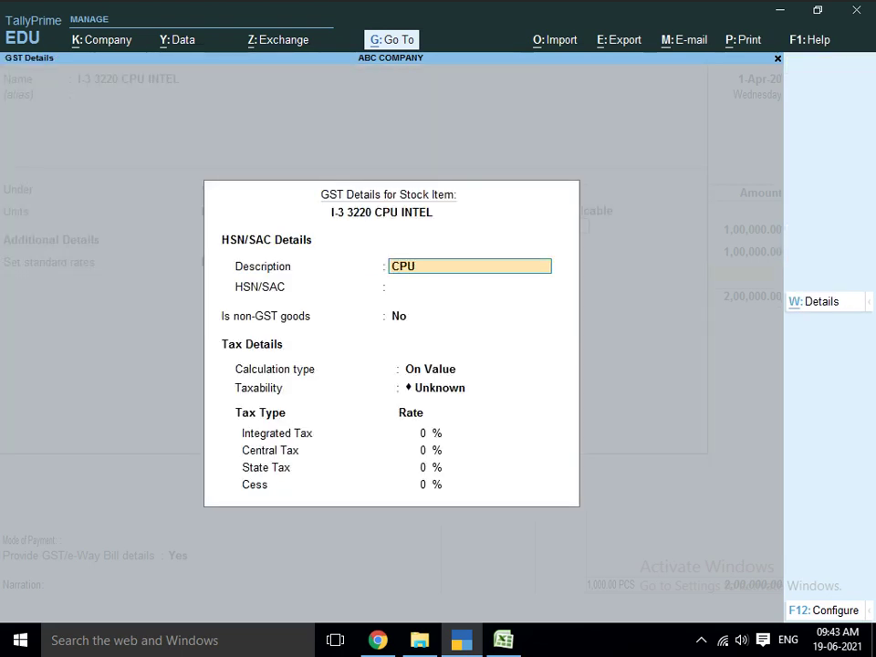
pyautogui.write(' INTEL')
pyautogui.press('Return')
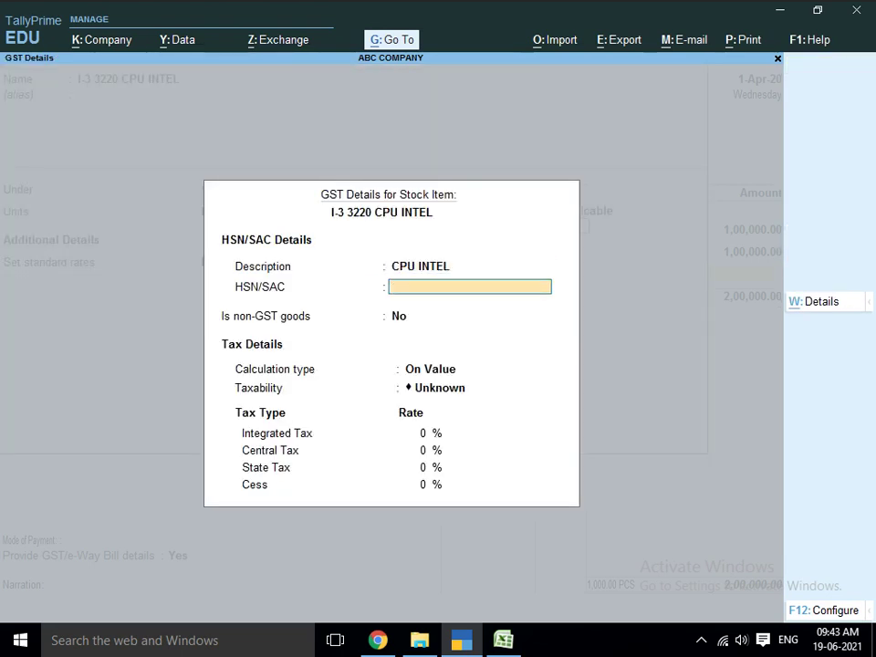
pyautogui.write('9607')
pyautogui.press('Return')
pyautogui.press('Return')
pyautogui.press('Return')
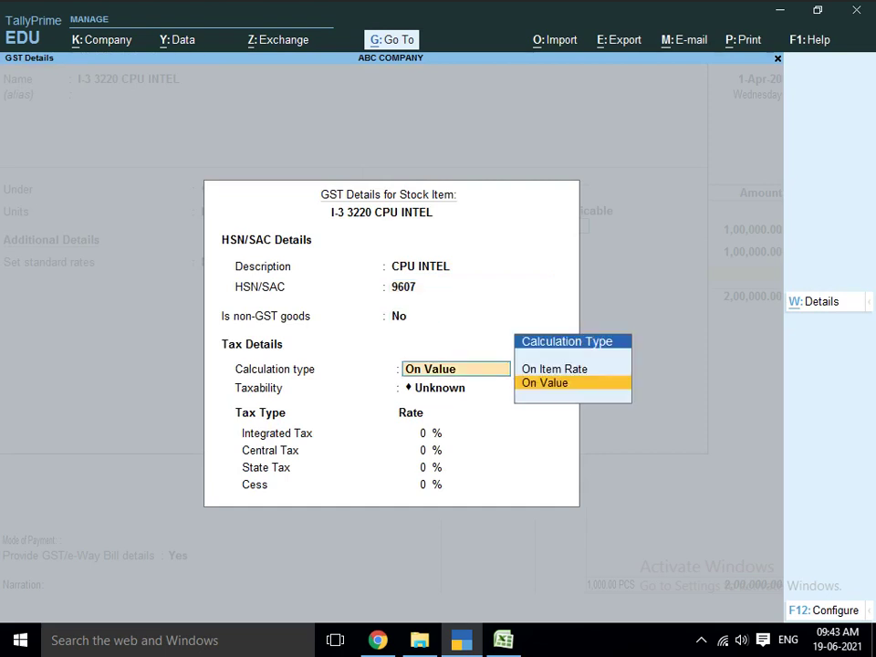
pyautogui.press('Down')
pyautogui.press('Down')
pyautogui.press('Down')
pyautogui.press('Return')
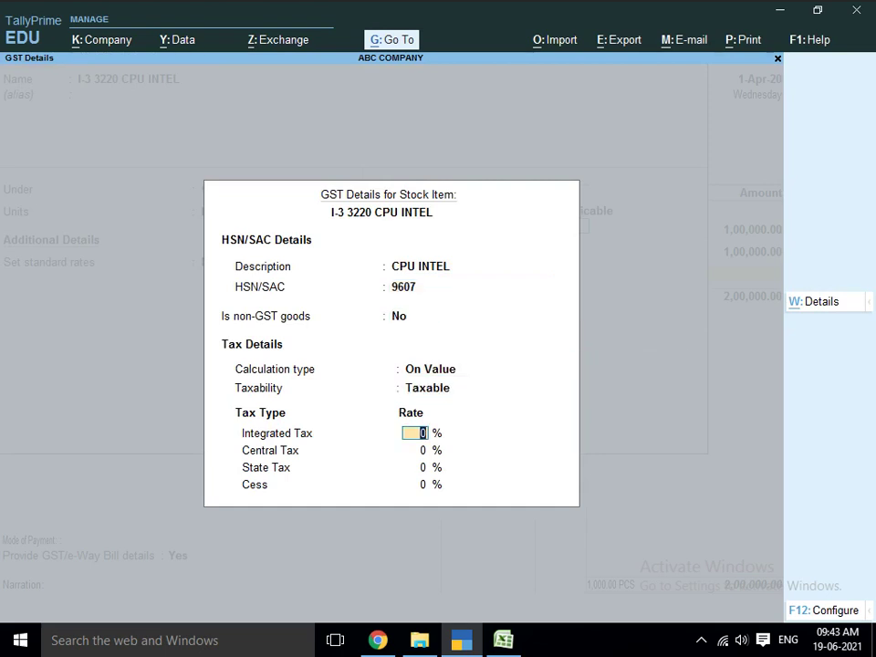
pyautogui.write('5')
pyautogui.press('Return')
pyautogui.press('Return')
pyautogui.press('Return')
pyautogui.press('Return')
pyautogui.press('Return')
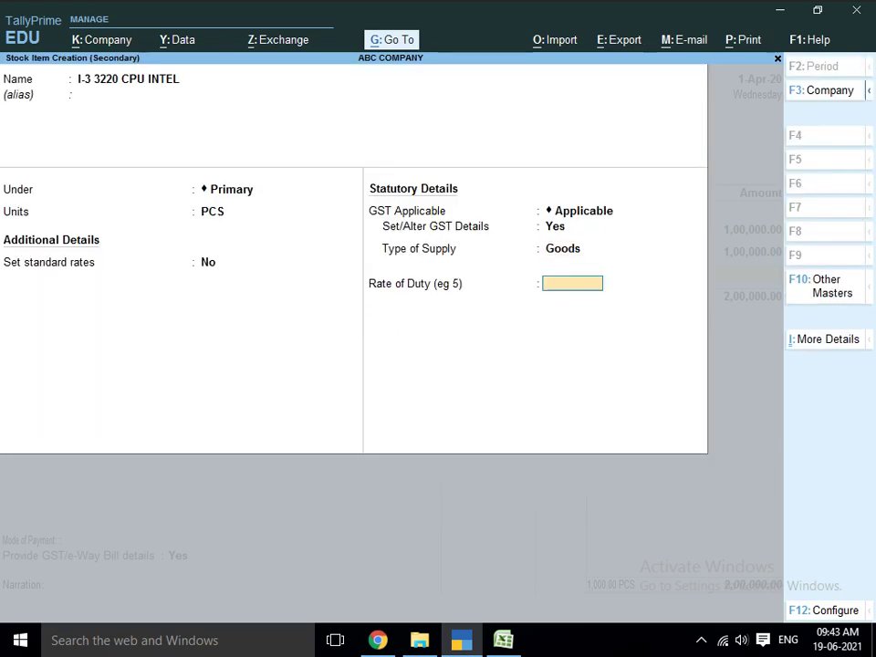
pyautogui.press('Return')
pyautogui.press('Return')
pyautogui.press('Return')
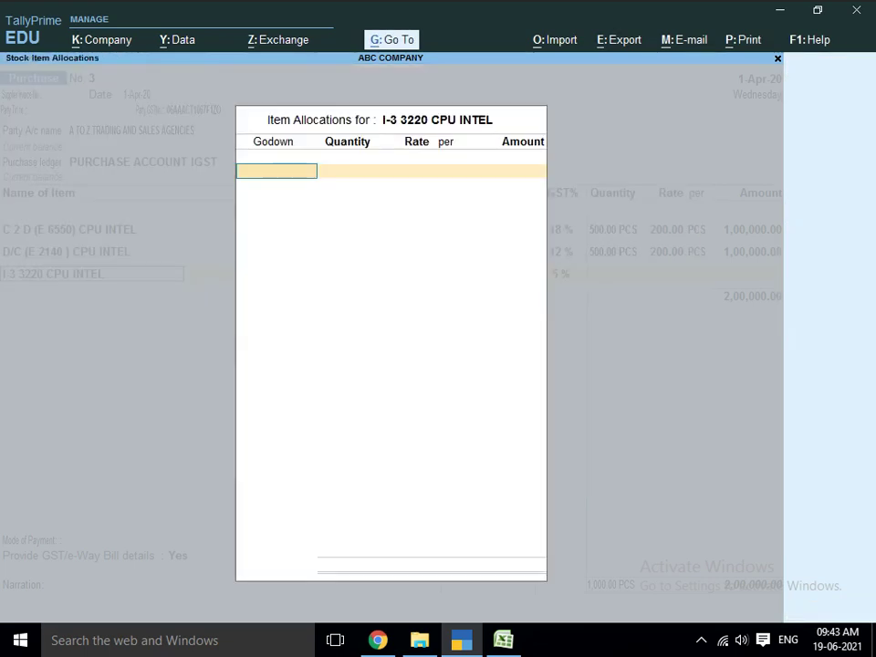
# - Enter I-3 3220 CPU INTEL as 500 PCS at 200 from Main Location, then end the item lines
pyautogui.press('Return')
pyautogui.press('BackSpace')
pyautogui.write('ma')
pyautogui.press('Return')
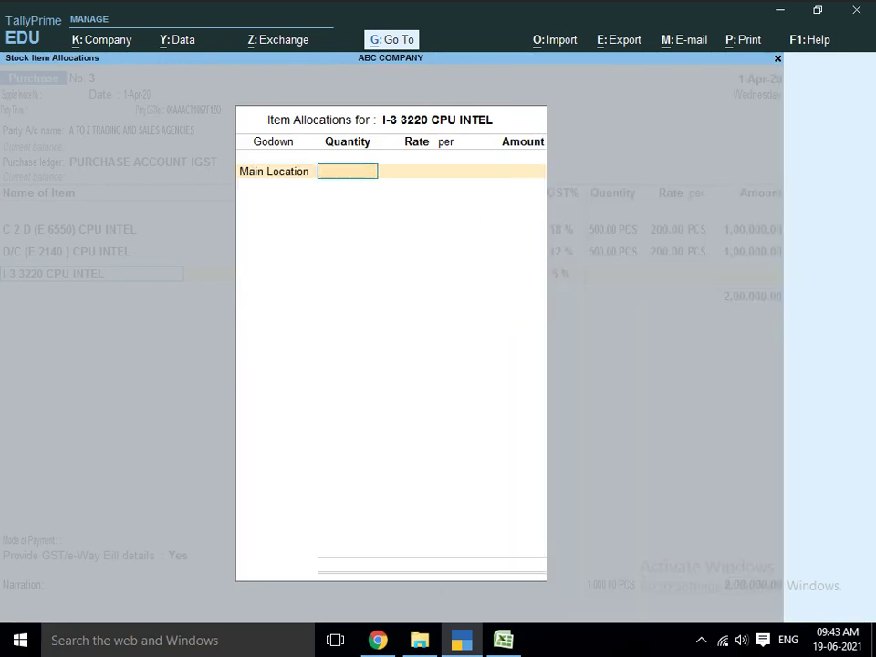
pyautogui.press('Return')
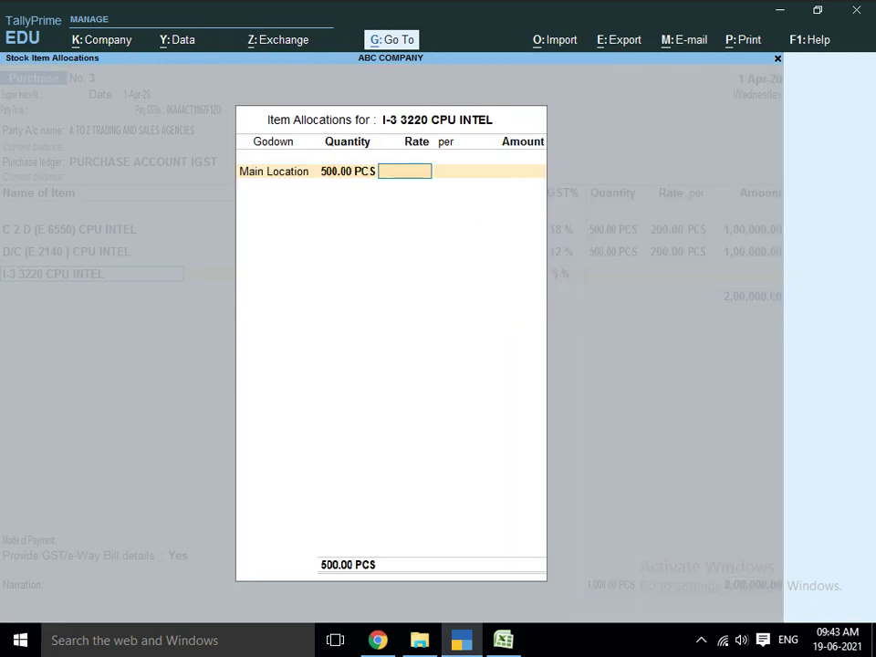
pyautogui.write('200')
pyautogui.press('Return')
pyautogui.press('Return')
pyautogui.press('Return')
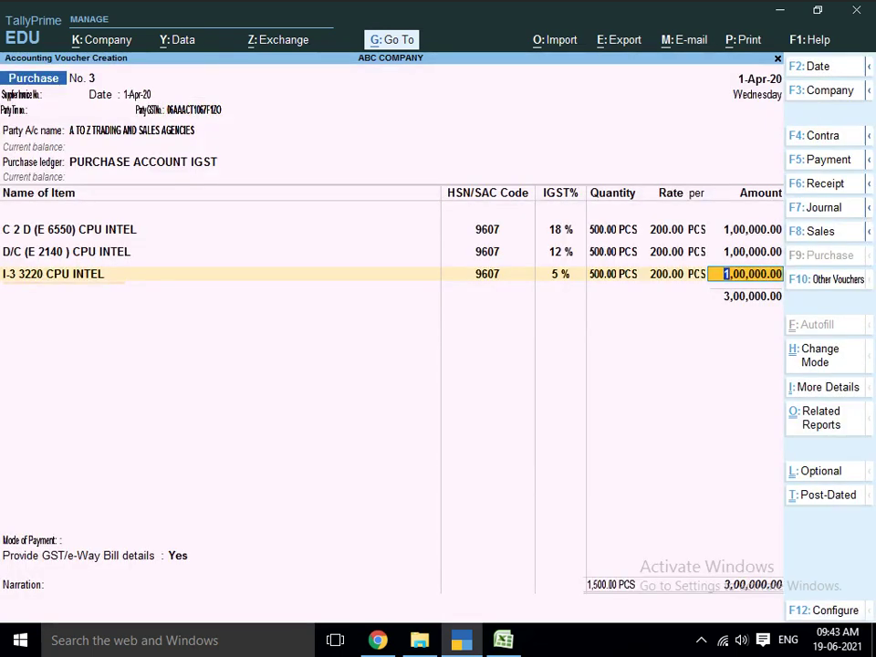
pyautogui.press('Return')
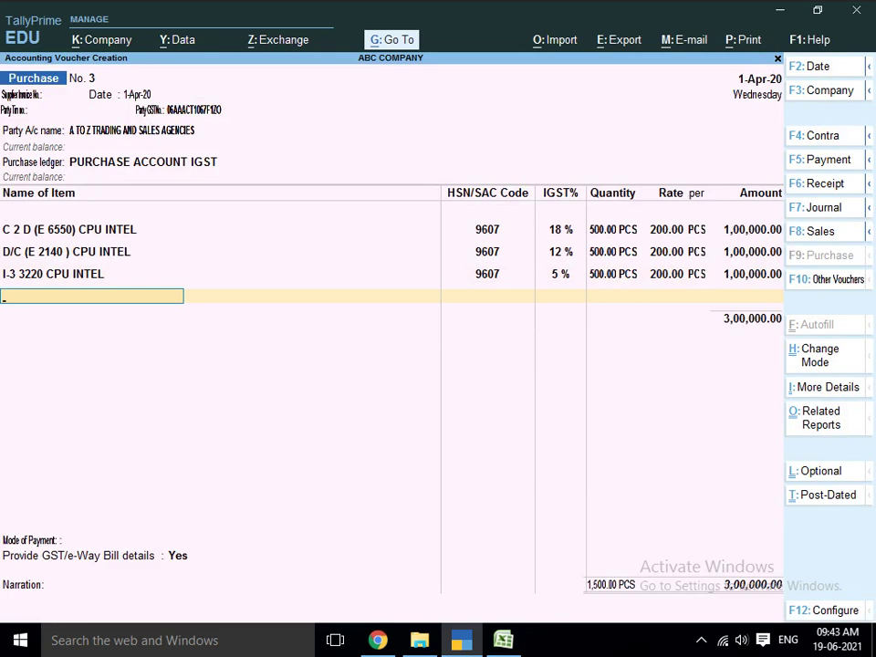
pyautogui.press('Return')
# - Create a new ledger named IGST INPUT under Duties & Taxes
pyautogui.hotkey('alt', 'c')
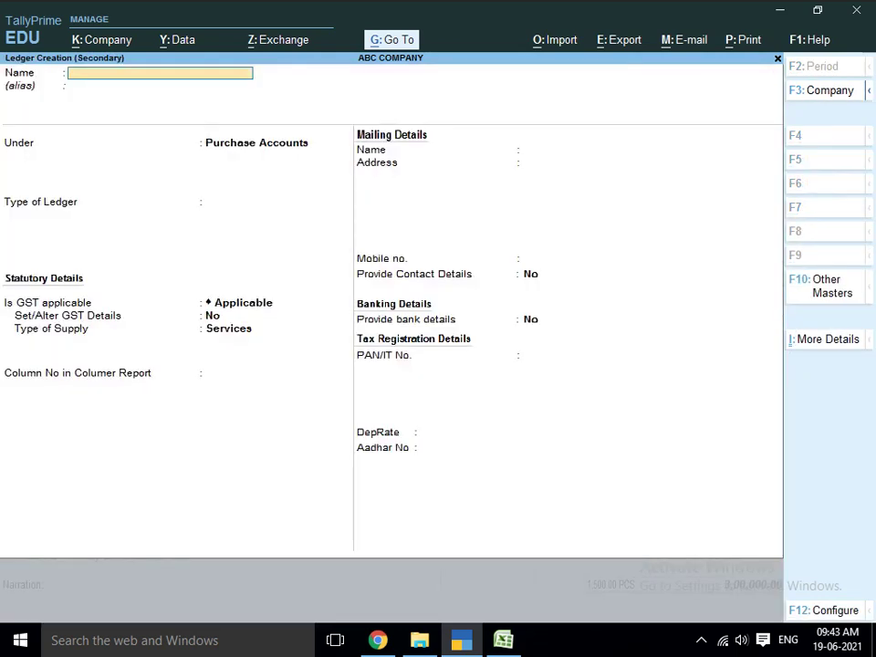
pyautogui.write('IG')
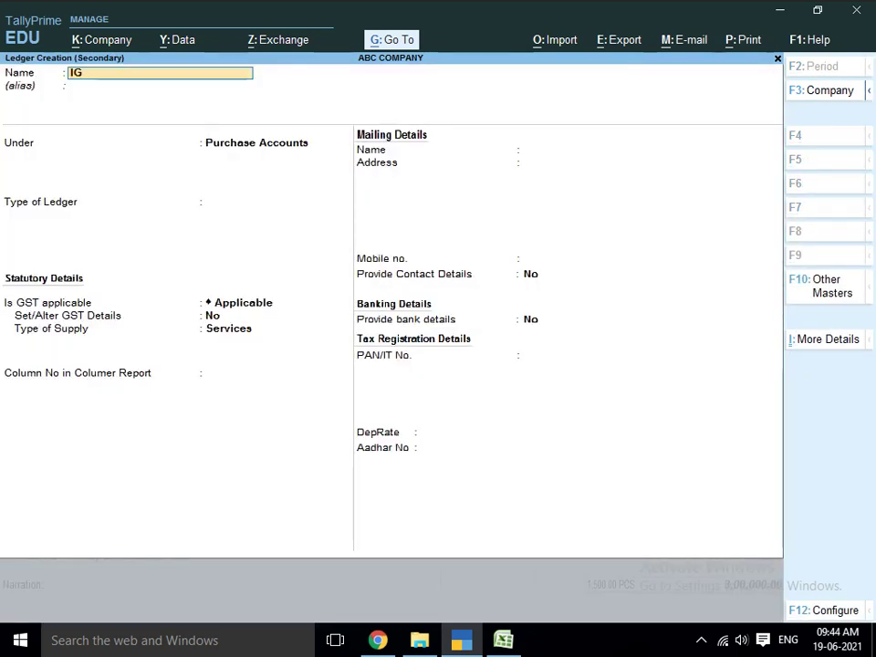
pyautogui.write('ST INPUT')
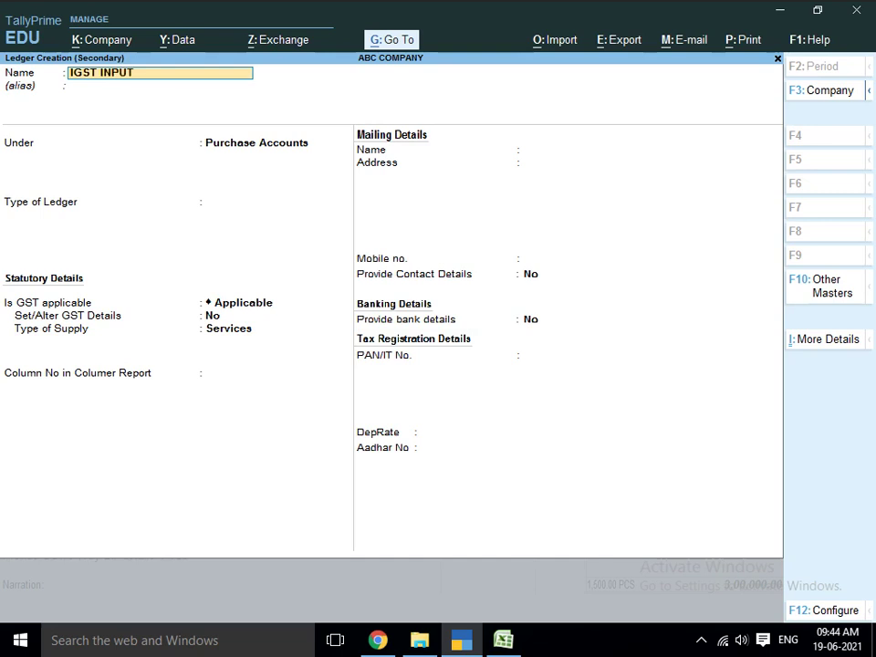
pyautogui.press('Return')
pyautogui.press('Return')
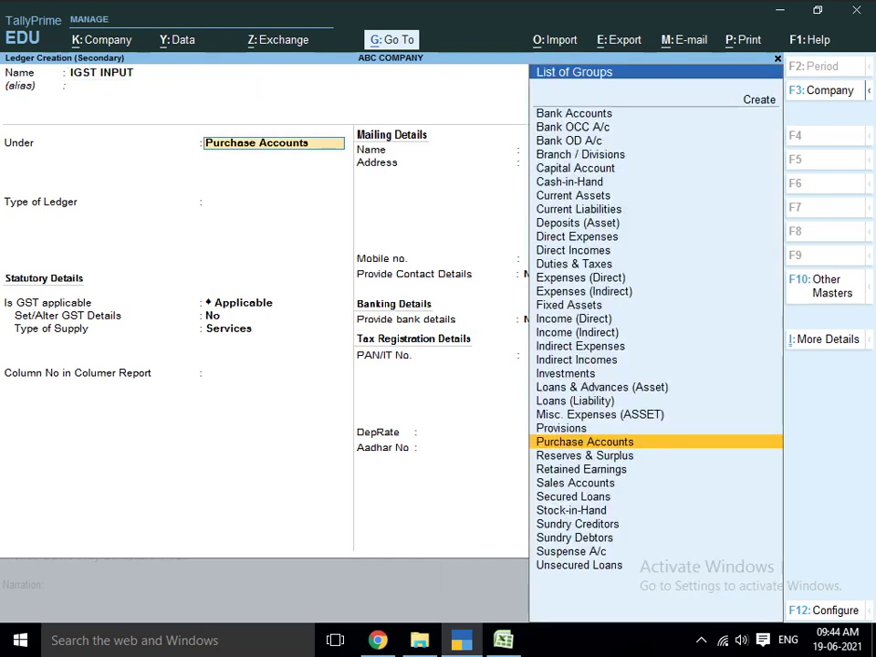
pyautogui.write('DUT')
pyautogui.press('Return')
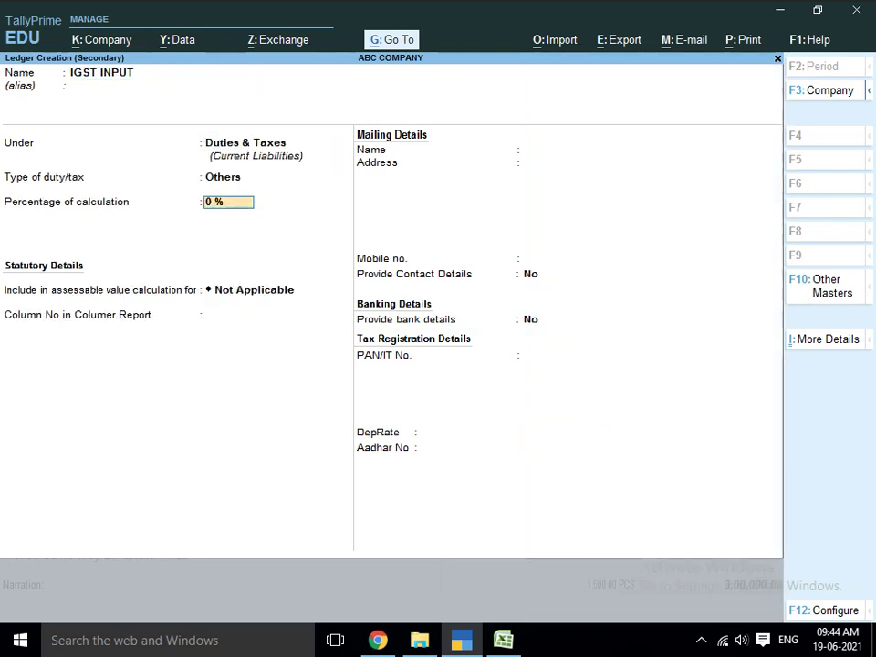
pyautogui.press('Return')
# - Set the ledger's duty type to GST with Integrated Tax and save it
pyautogui.press('BackSpace')
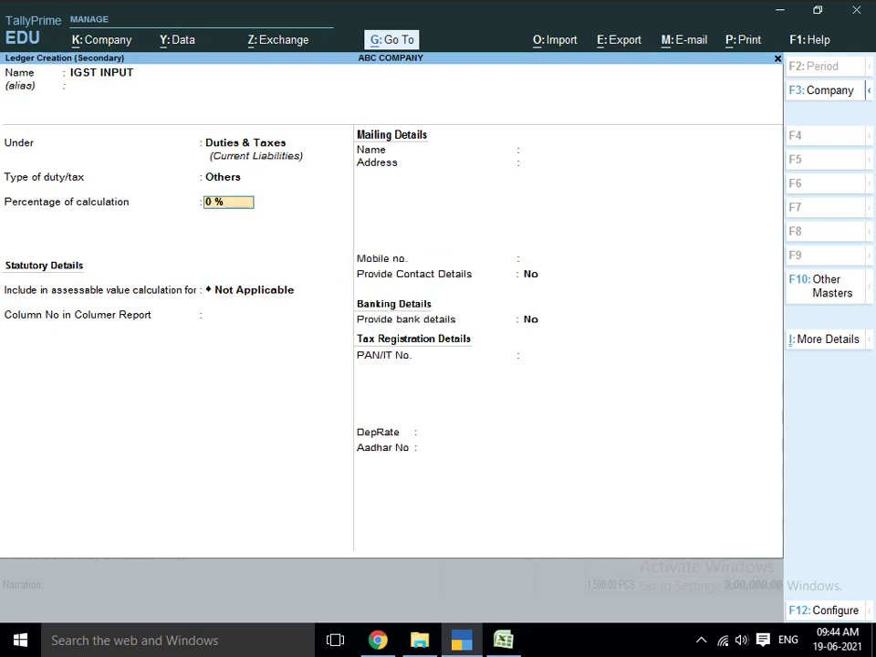
pyautogui.press('BackSpace')
pyautogui.press('Up')
pyautogui.press('Return')
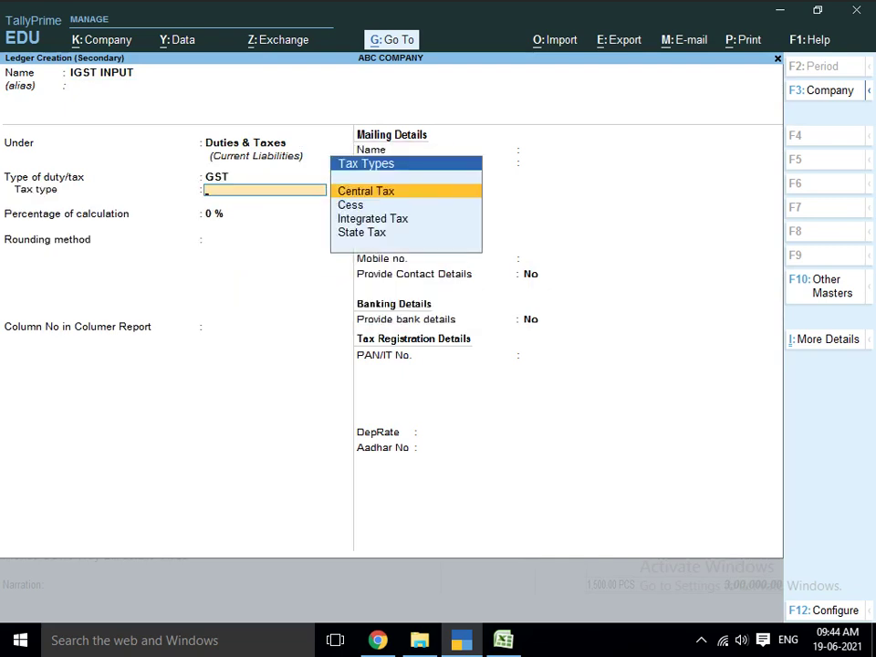
pyautogui.press('Down')
pyautogui.press('Down')
pyautogui.press('Down')
pyautogui.press('Up')
pyautogui.press('Return')
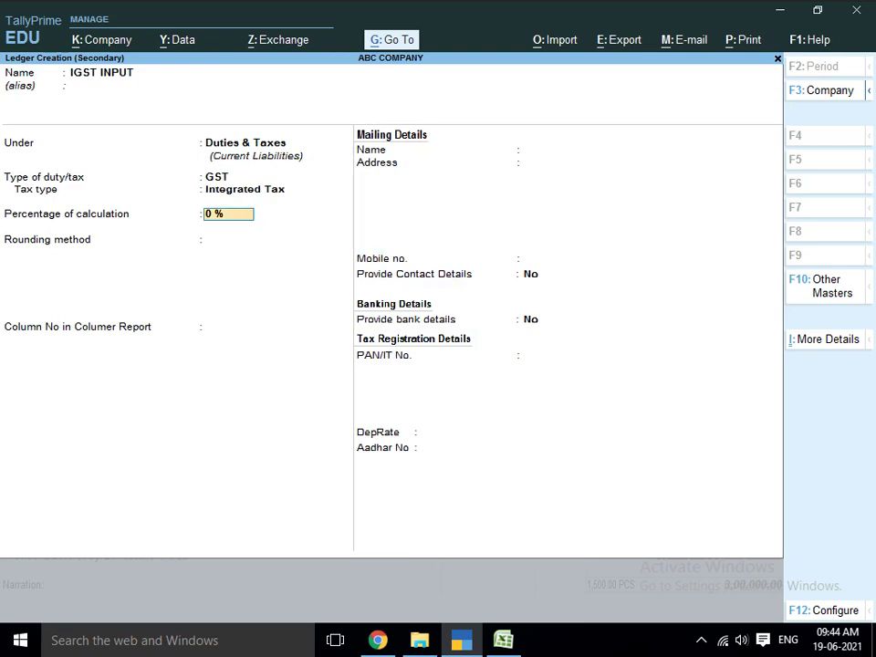
pyautogui.press('Return')
pyautogui.press('Return')
pyautogui.press('Return')
pyautogui.press('Return')
pyautogui.press('Return')
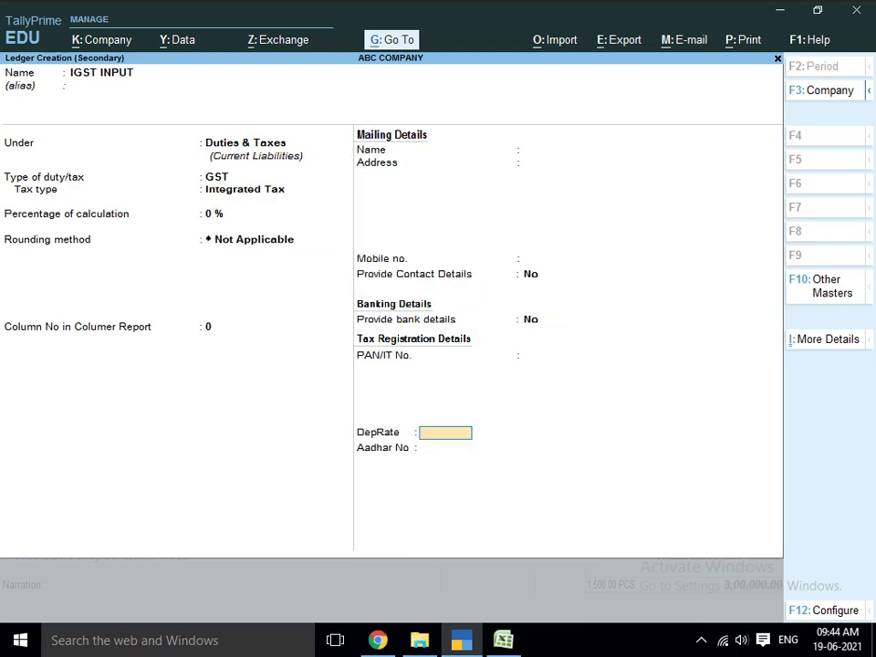
pyautogui.press('Return')
pyautogui.press('Return')
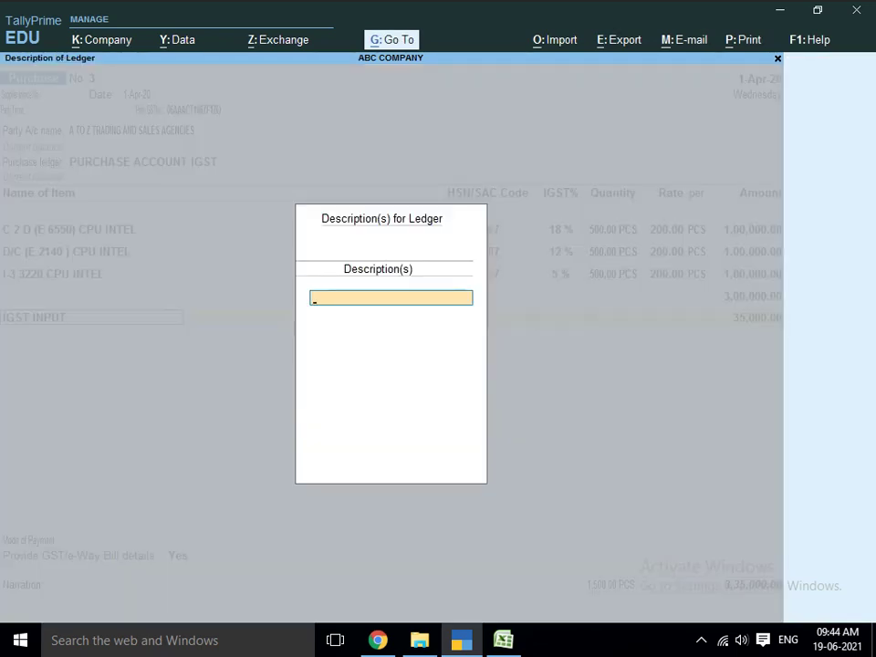
pyautogui.press('Return')
pyautogui.press('Return')
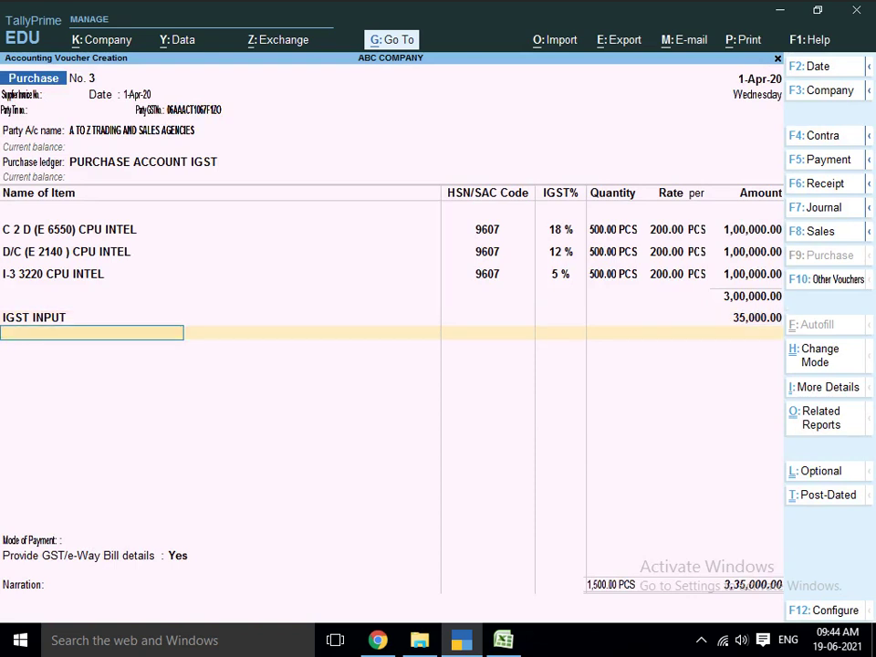
# - Set the voucher's mode of payment to BANK PAYMENT
pyautogui.press('Return')
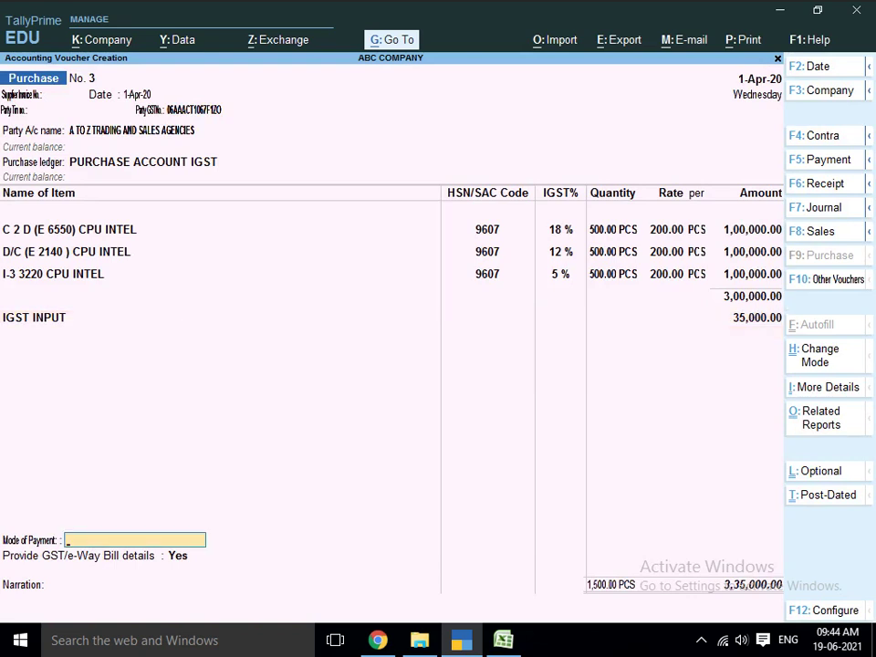
pyautogui.press('Return')
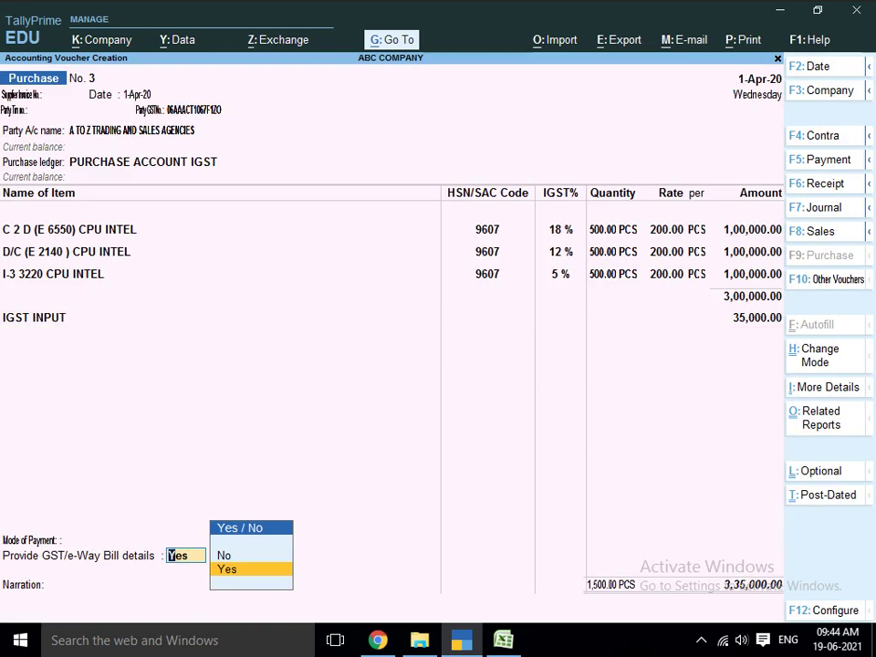
pyautogui.press('BackSpace')
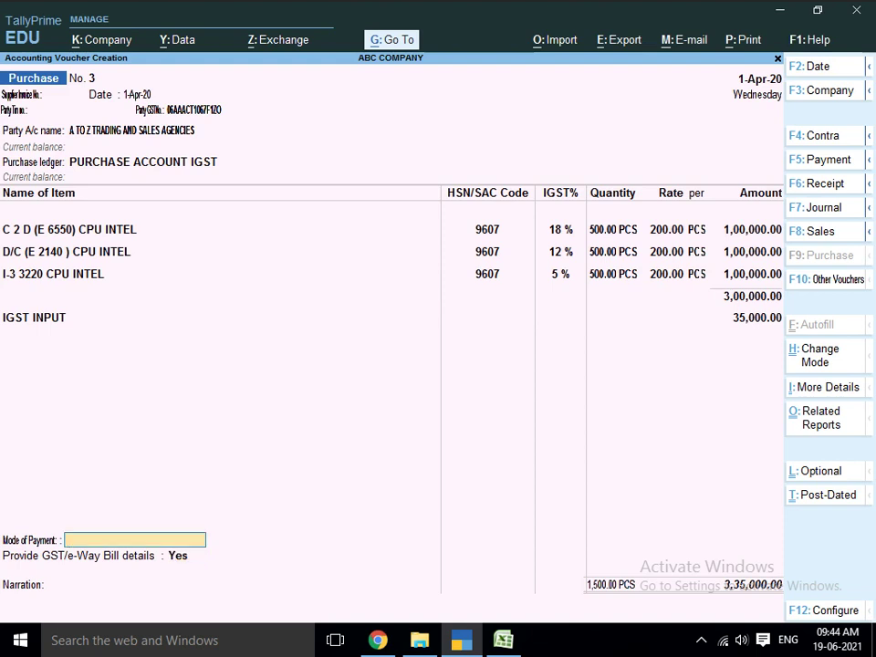
pyautogui.write('B')
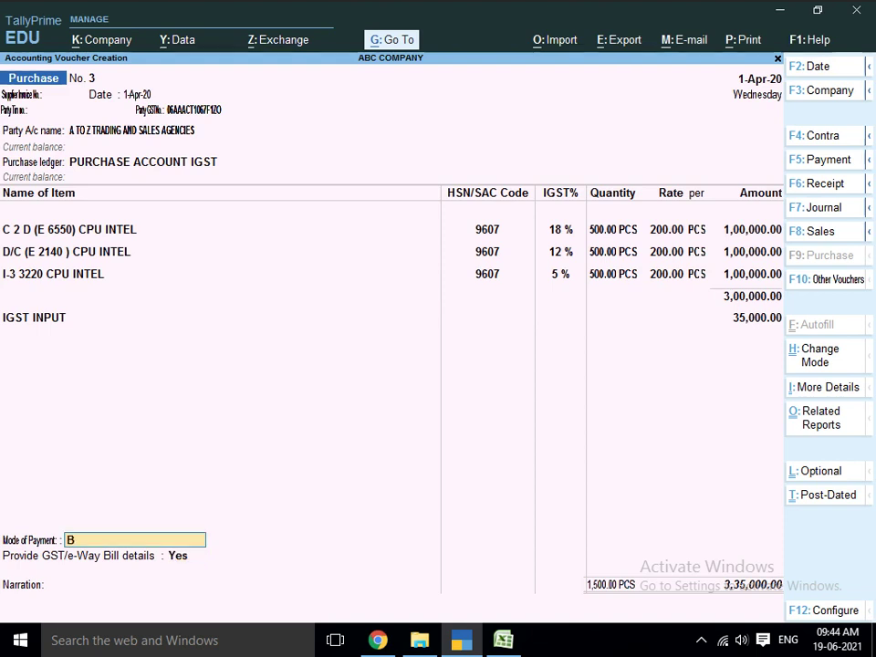
pyautogui.write('ANK REC')
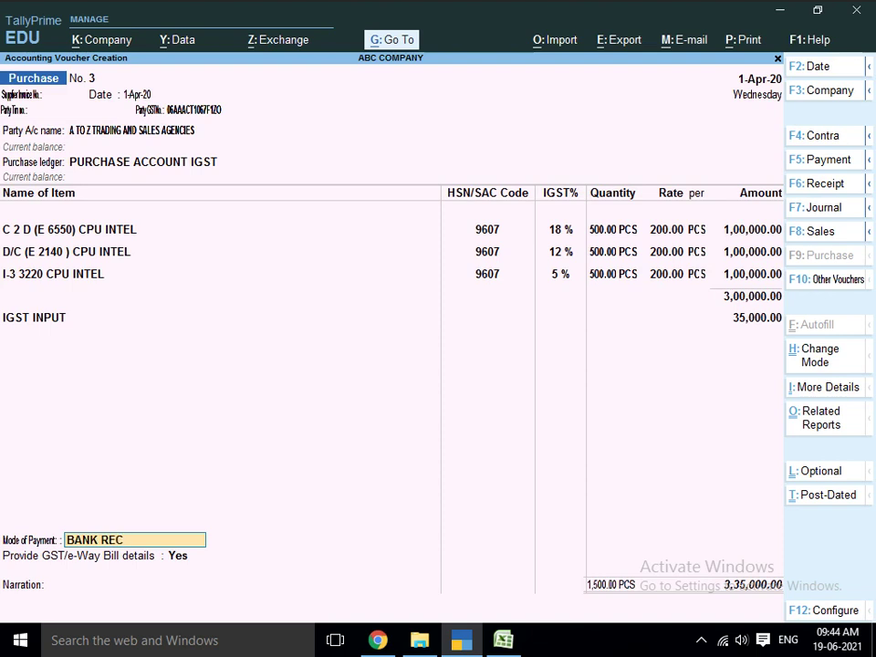
pyautogui.press('BackSpace')
pyautogui.press('BackSpace')
pyautogui.press('BackSpace')
pyautogui.write('PAYMEN')
pyautogui.press('Return')
# - Choose No for GST/e-Way Bill details and save purchase voucher No. 3
pyautogui.press('Down')
pyautogui.press('Return')
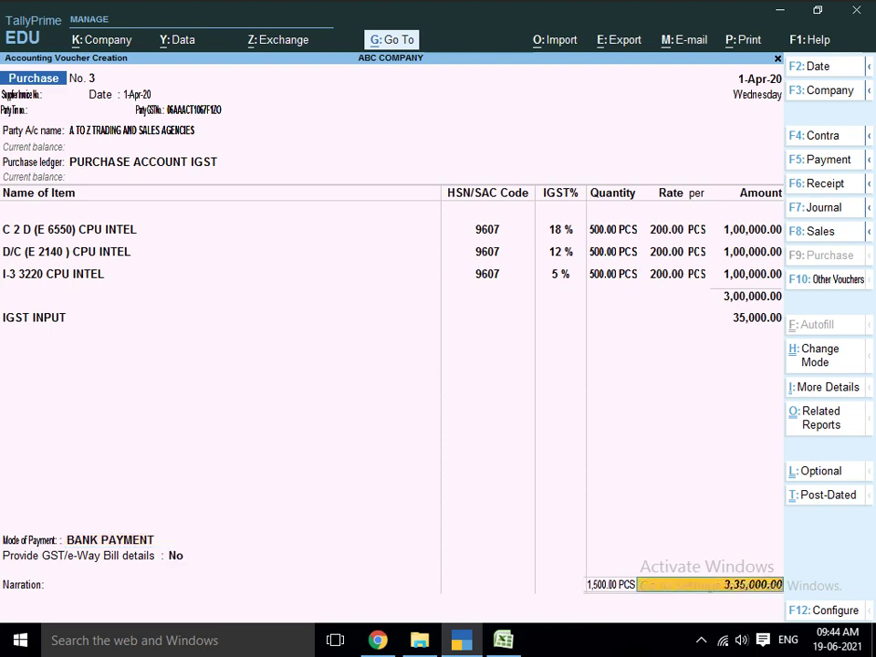
pyautogui.press('Return')
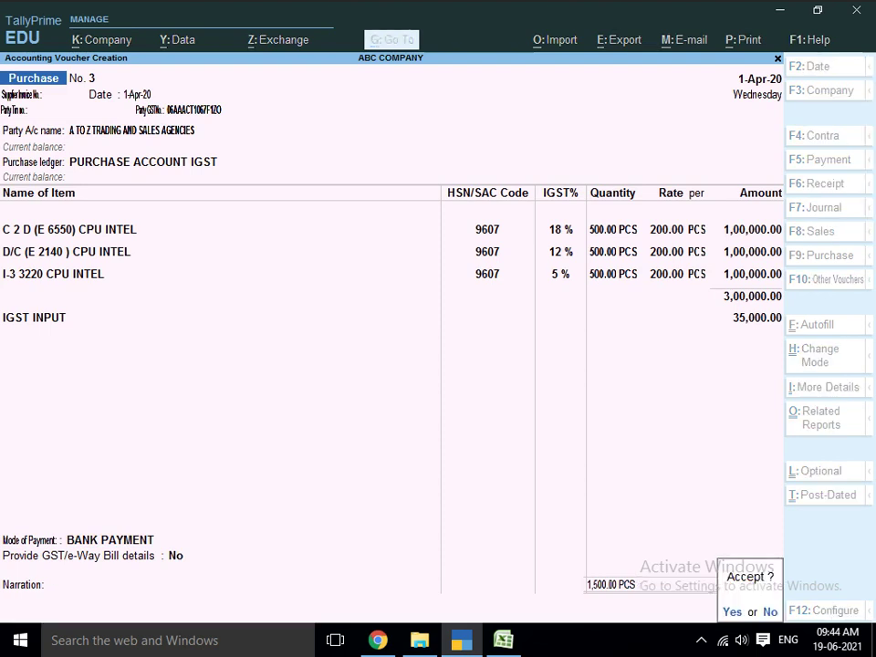
pyautogui.press('Return')
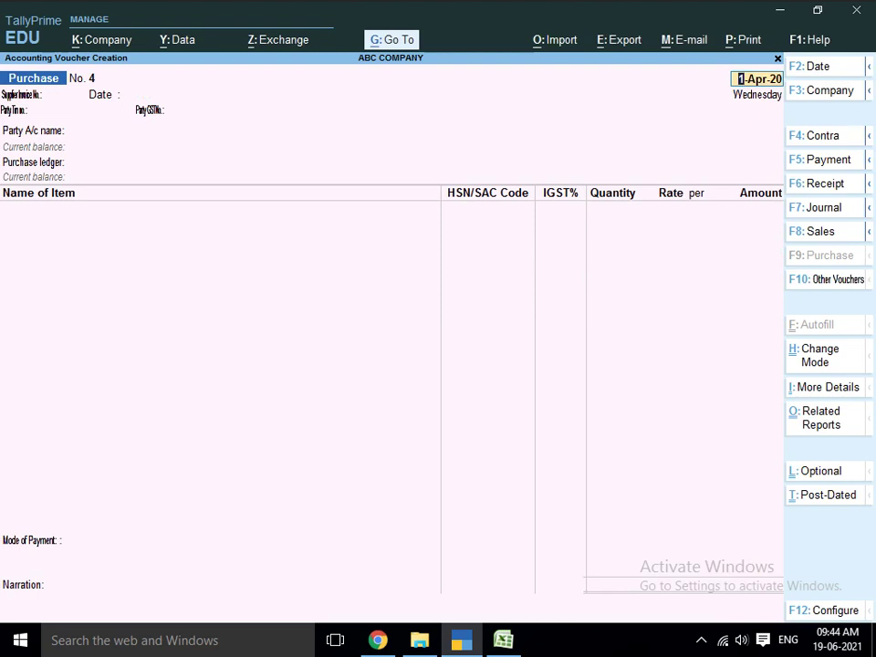
# - Start a sales voucher with A TO Z TRADING AND SALES AGENCIES as party, skipping dispatch details
pyautogui.press('F8')
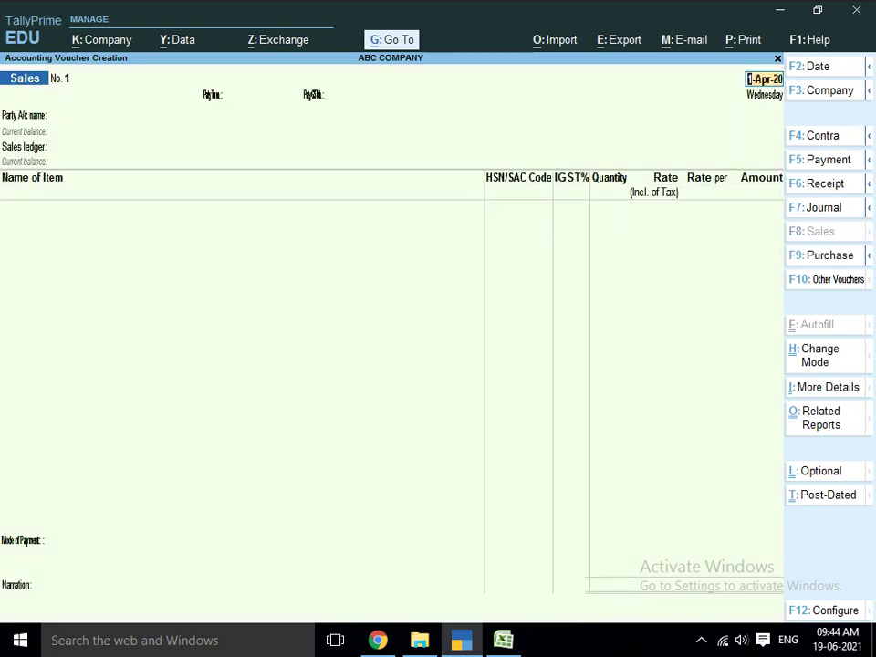
pyautogui.press('Return')
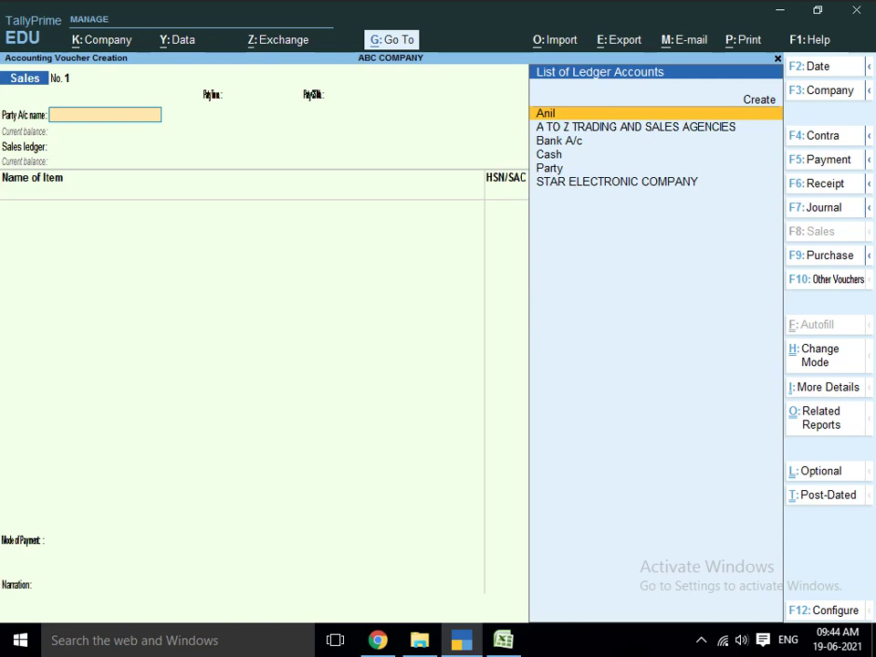
pyautogui.press('Down')
pyautogui.press('Return')
pyautogui.press('Return')
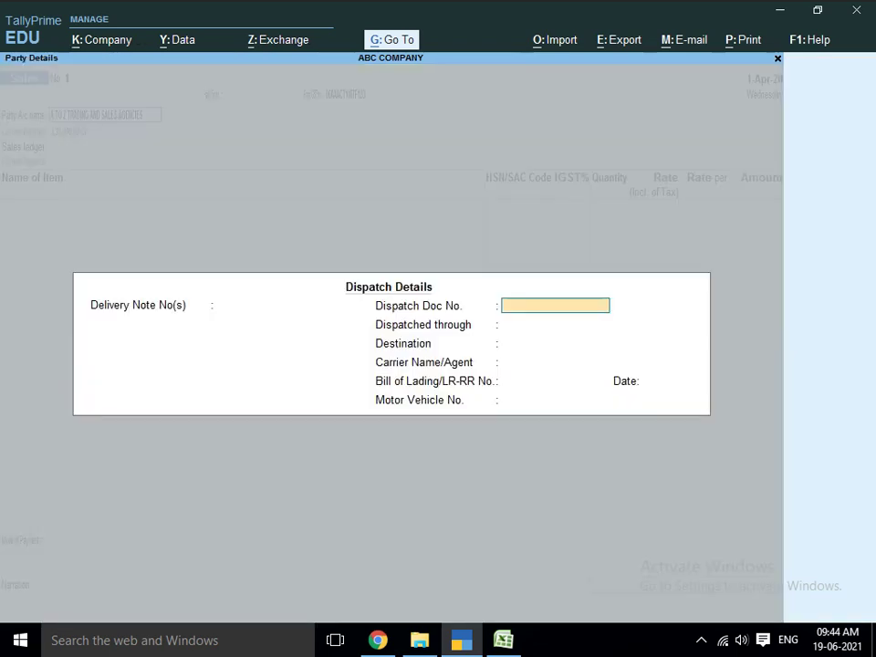
pyautogui.press('Return')
pyautogui.press('Return')
pyautogui.press('Return')
pyautogui.press('Return')
pyautogui.press('Return')
pyautogui.press('Return')
pyautogui.press('Return')
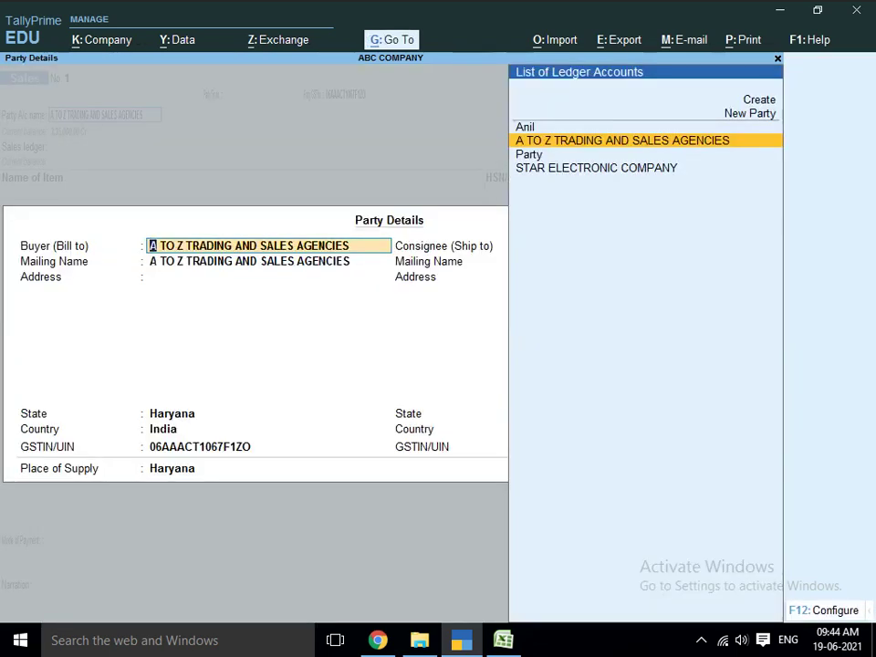
pyautogui.hotkey('ctrl', 'a')
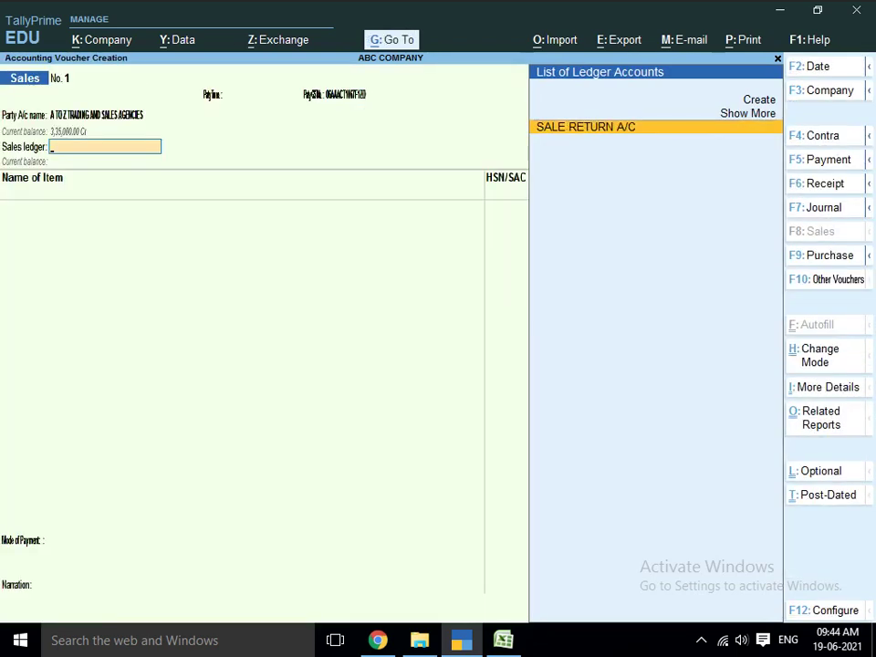
# - Create ledger SALE ACCOUNT IGST under Sales Accounts with Goods as the type of supply
pyautogui.hotkey('alt', 'c')
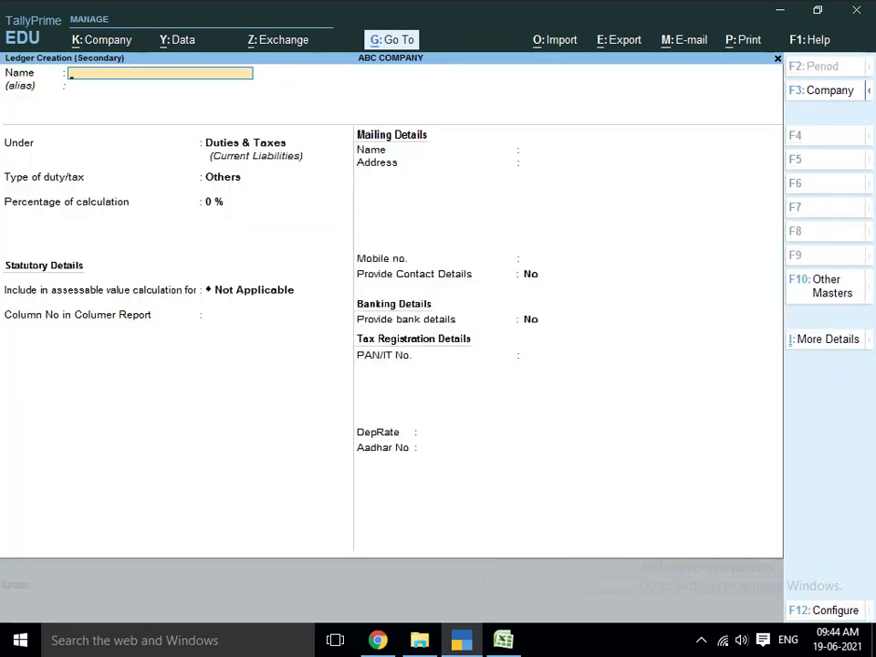
pyautogui.write('SALE ACCOUNT IGST')
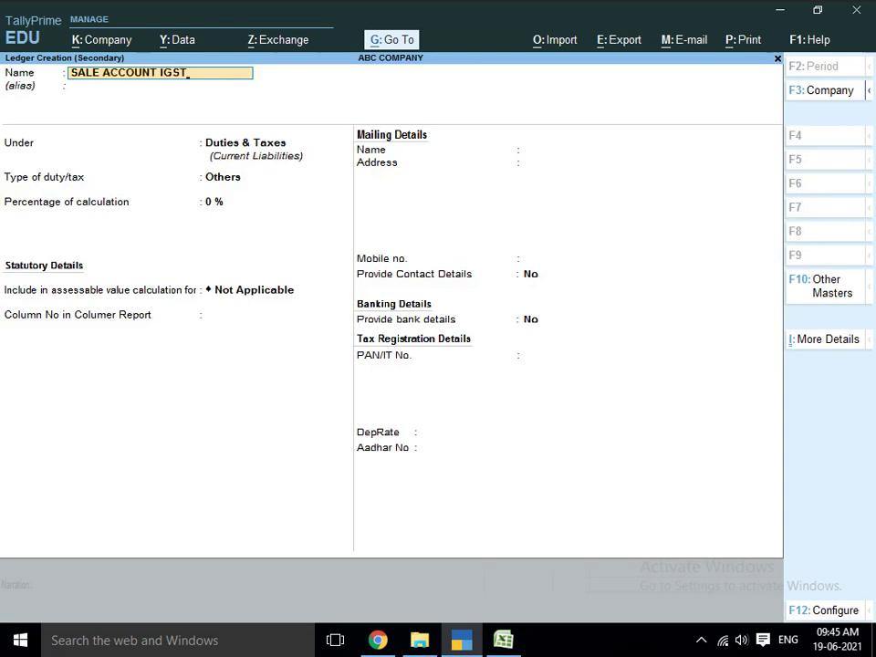
pyautogui.press('Return')
pyautogui.write('SALE')
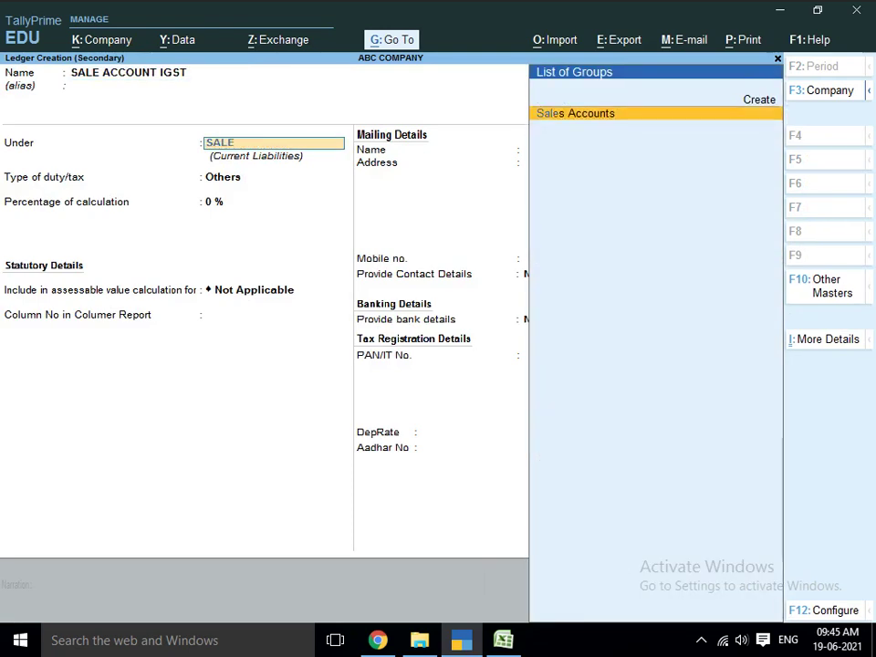
pyautogui.press('Return')
pyautogui.press('Return')
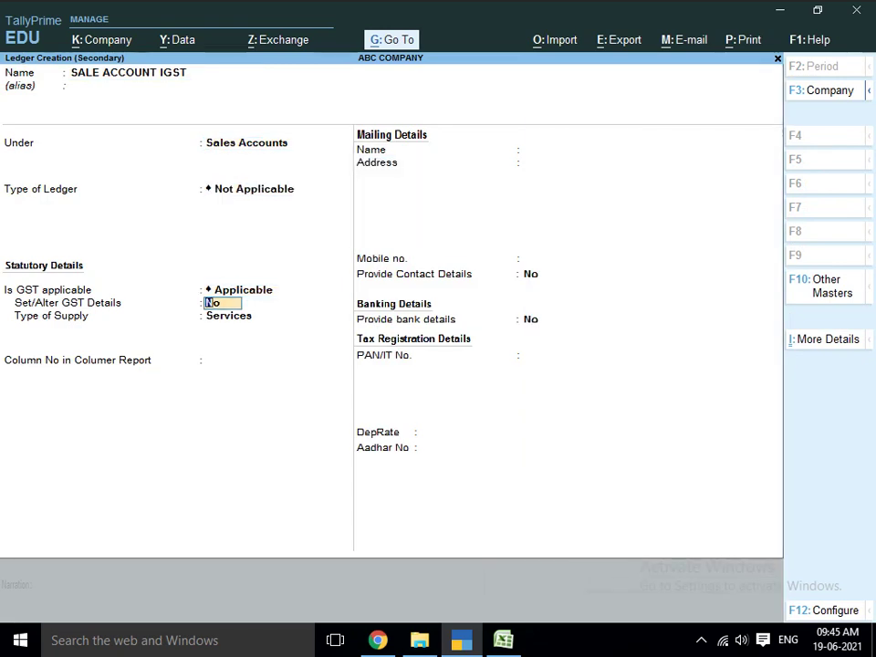
pyautogui.press('Return')
pyautogui.press('Up')
pyautogui.press('Return')
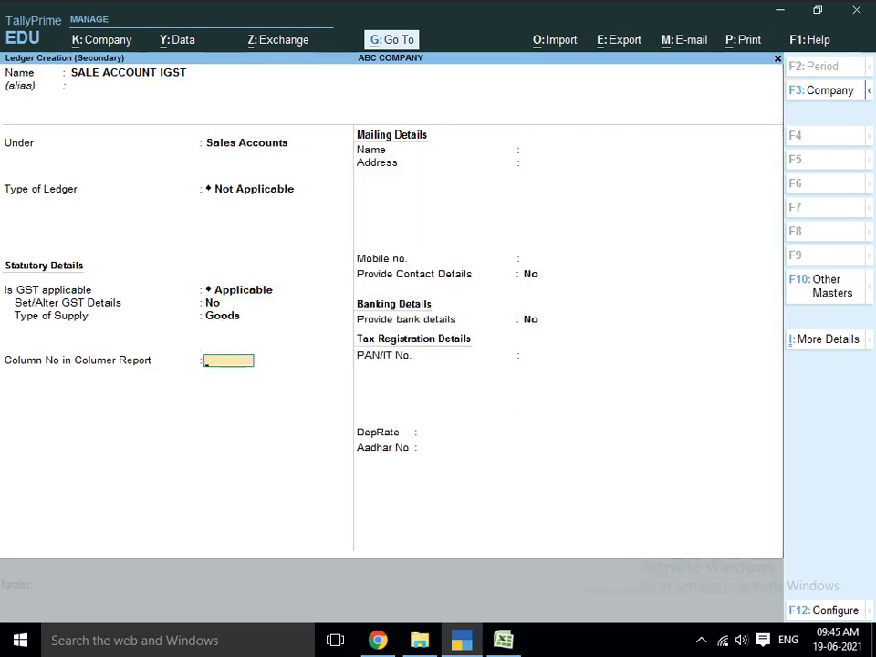
pyautogui.press('Return')
pyautogui.press('Return')
pyautogui.press('Return')
pyautogui.press('Return')
pyautogui.press('Return')
pyautogui.press('Return')
pyautogui.press('Return')
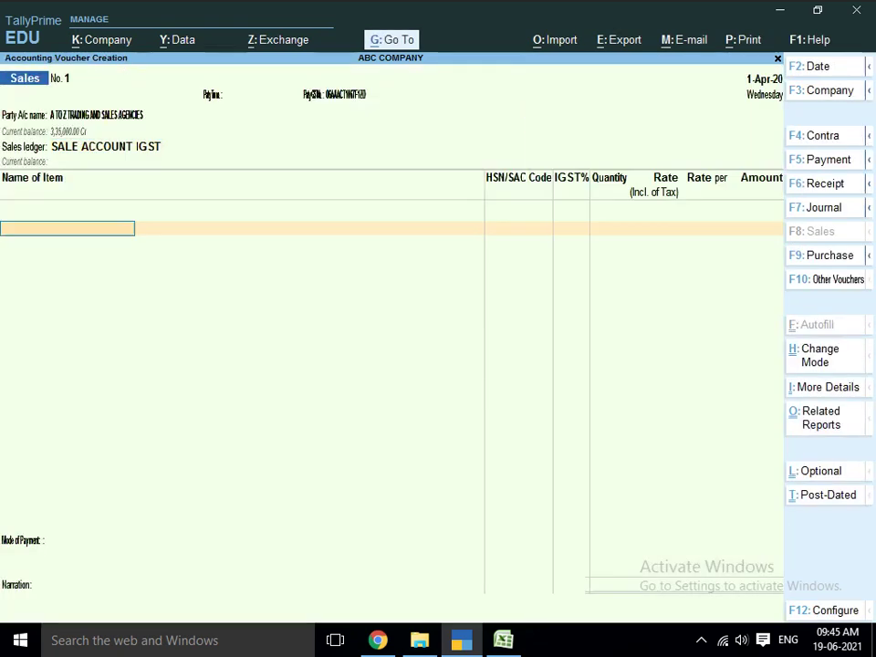
# - Bill 100 PCS of C 2 D (E 6550) CPU INTEL from Main Location at 300
pyautogui.write('C')
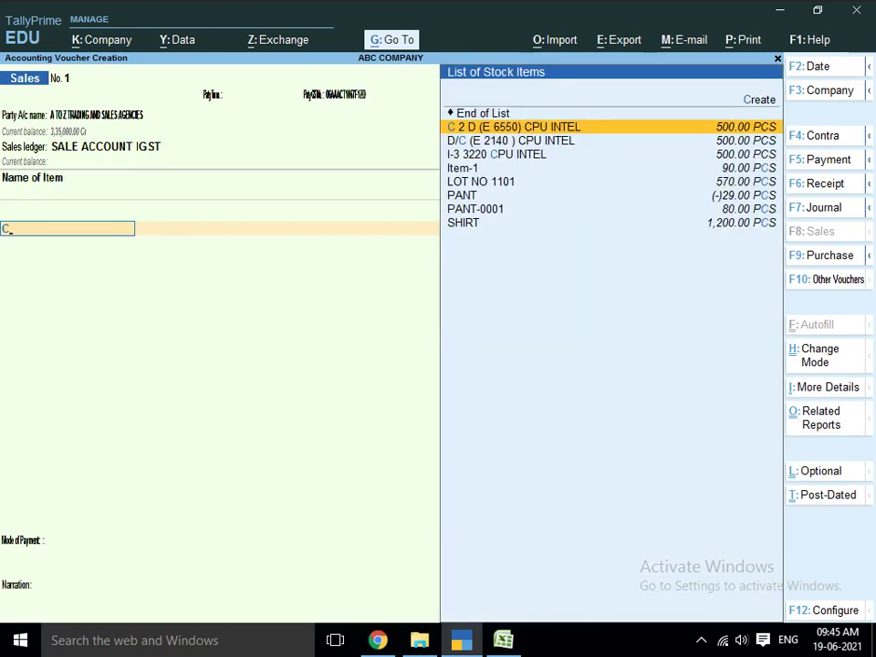
pyautogui.press('Return')
pyautogui.press('Return')
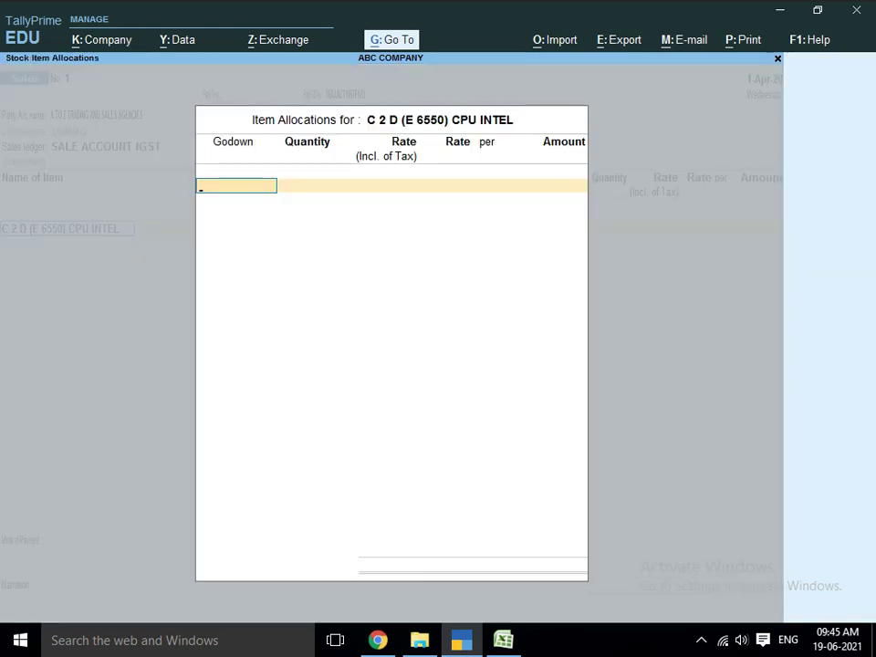
pyautogui.write('MA')
pyautogui.press('Return')
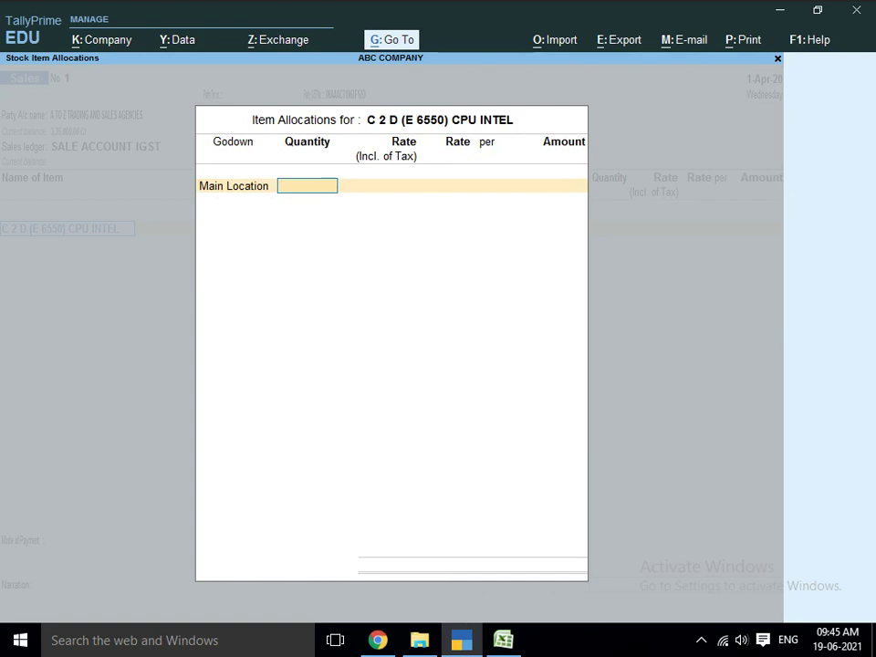
pyautogui.write('100')
pyautogui.press('Return')
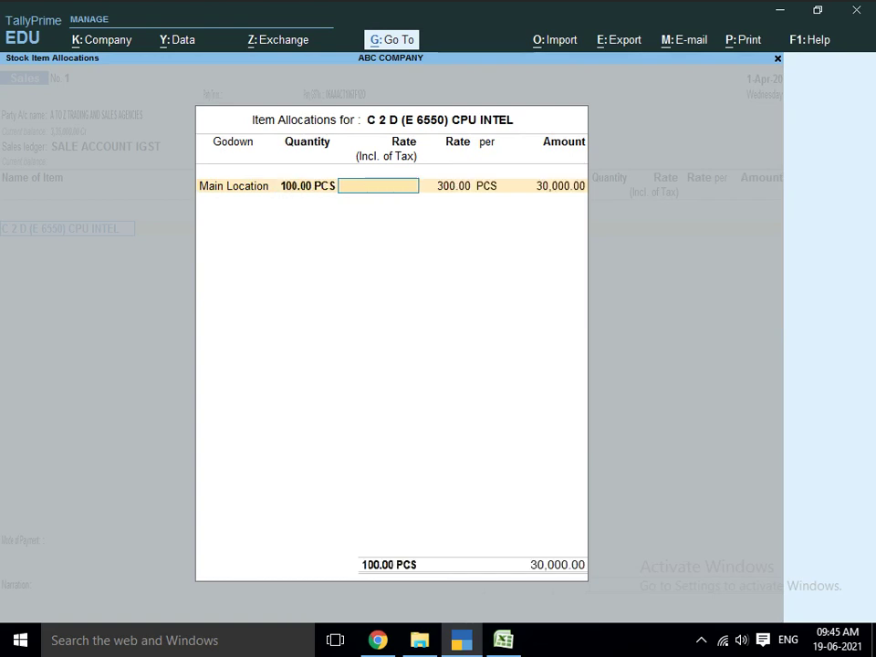
pyautogui.press('Return')
pyautogui.press('Return')
pyautogui.press('Return')
pyautogui.press('Return')
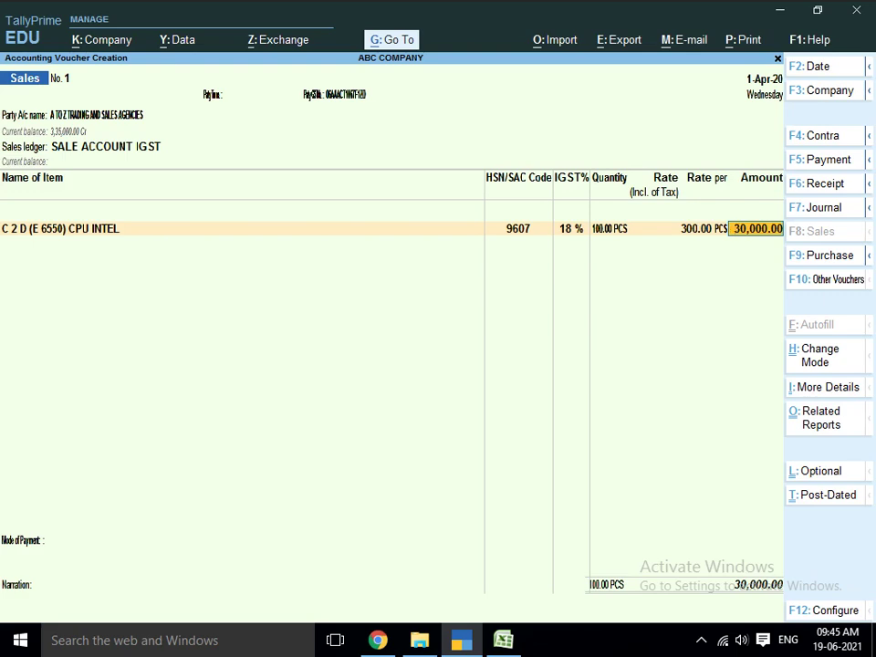
pyautogui.press('Return')
# - Add 10 PCS of I-3 3220 CPU INTEL from Main Location at 300
pyautogui.write('C')
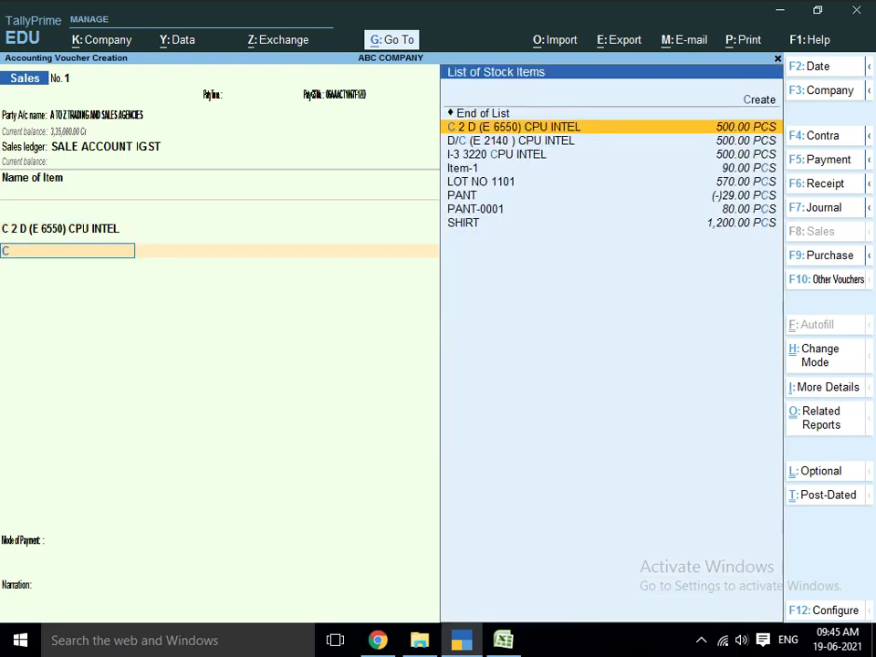
pyautogui.press('Down')
pyautogui.press('Down')
pyautogui.press('Return')
pyautogui.press('Return')
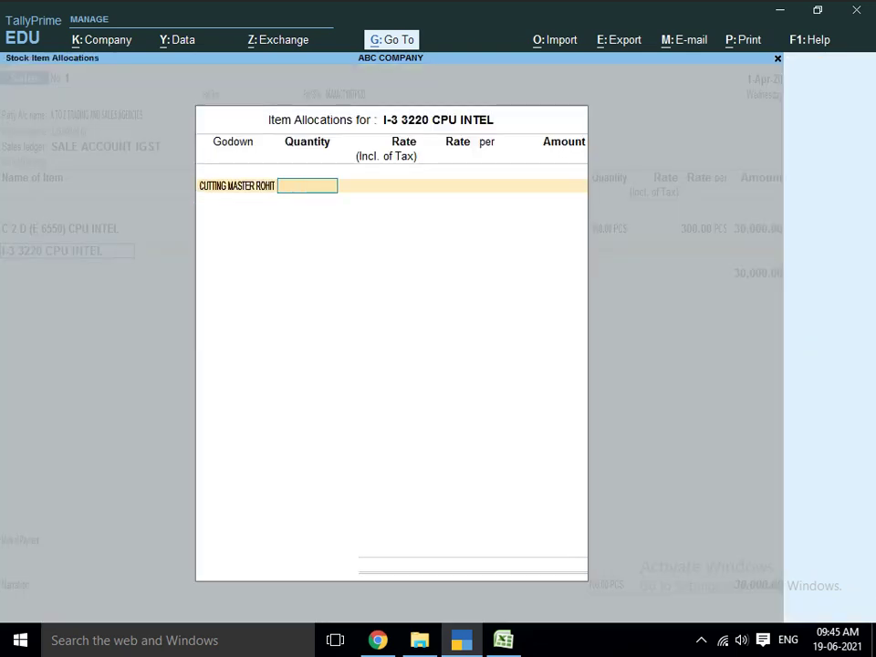
pyautogui.write('MA')
pyautogui.press('Return')
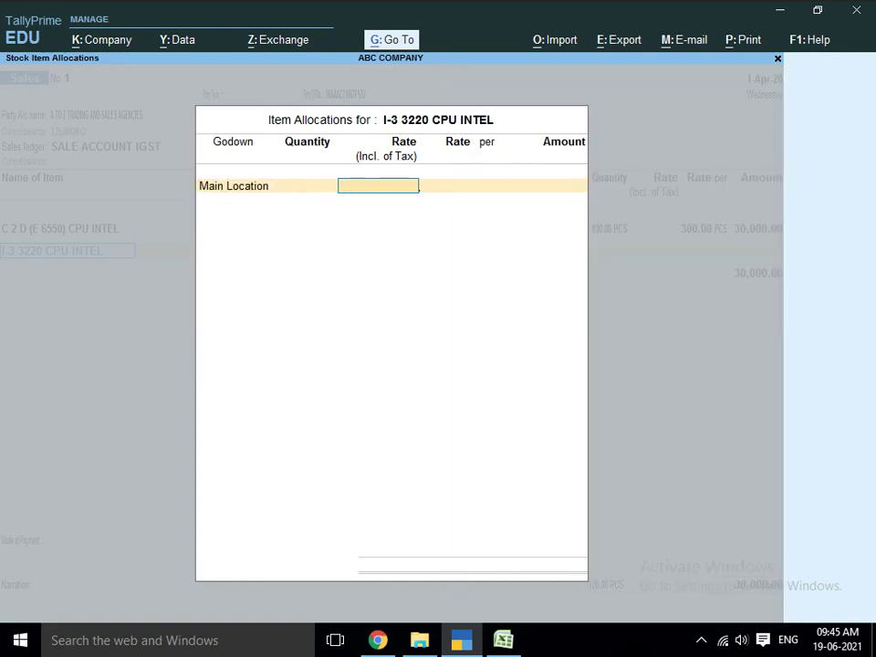
pyautogui.write('10')
pyautogui.press('Return')
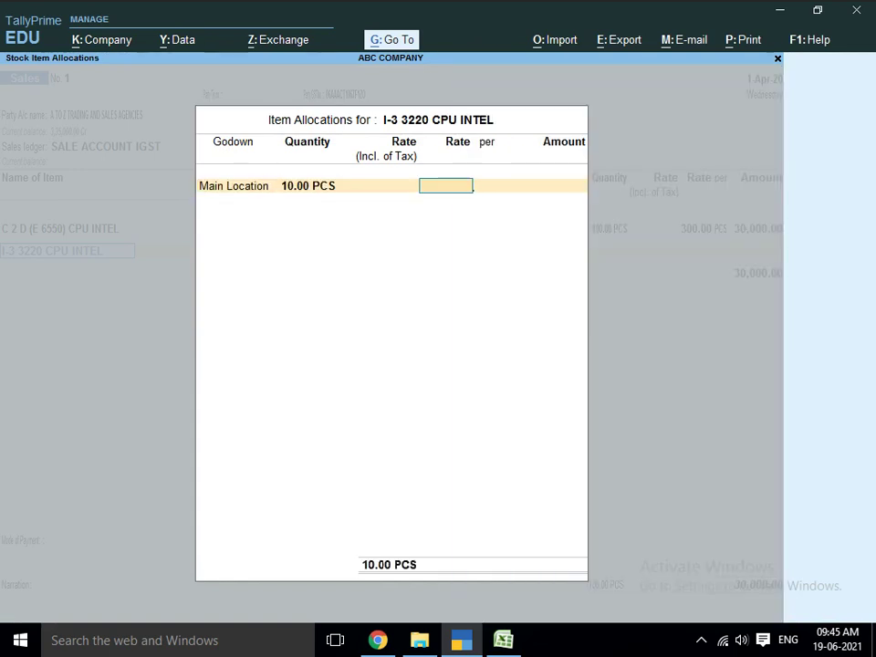
pyautogui.press('BackSpace')
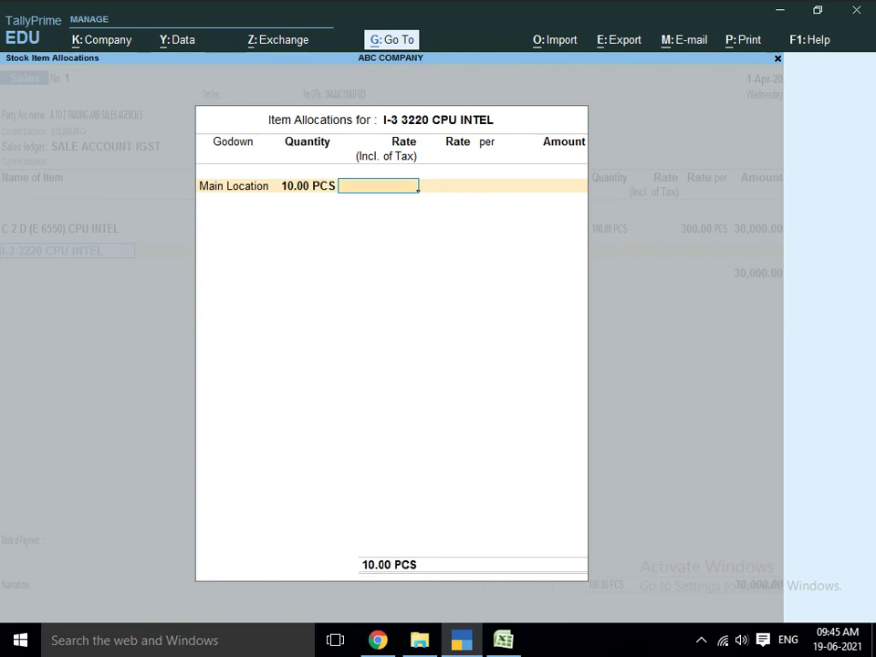
pyautogui.write('30')
pyautogui.press('BackSpace')
pyautogui.press('BackSpace')
pyautogui.press('Return')
pyautogui.write('3')
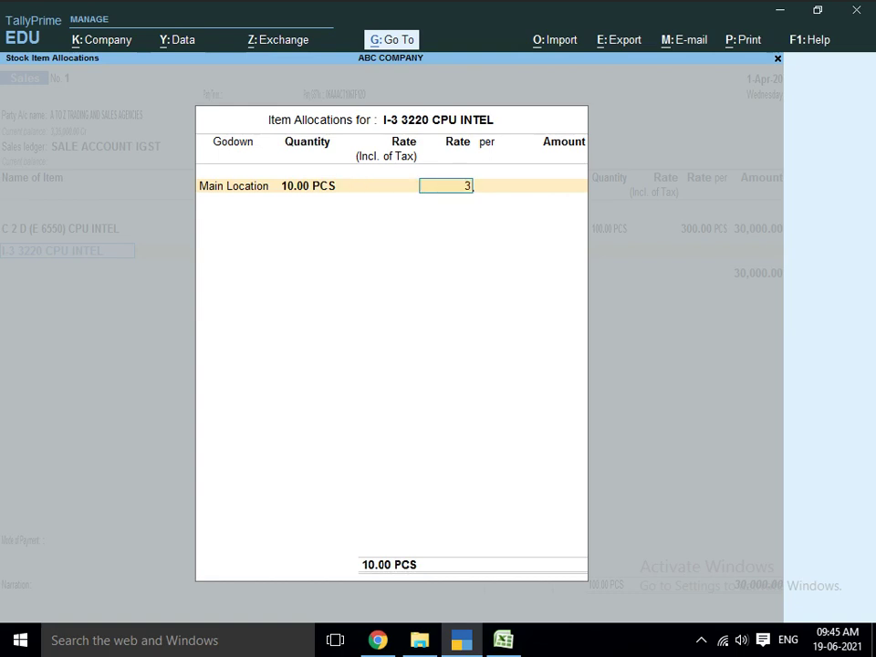
pyautogui.write('00')
pyautogui.press('Return')
pyautogui.press('Return')
pyautogui.press('Return')
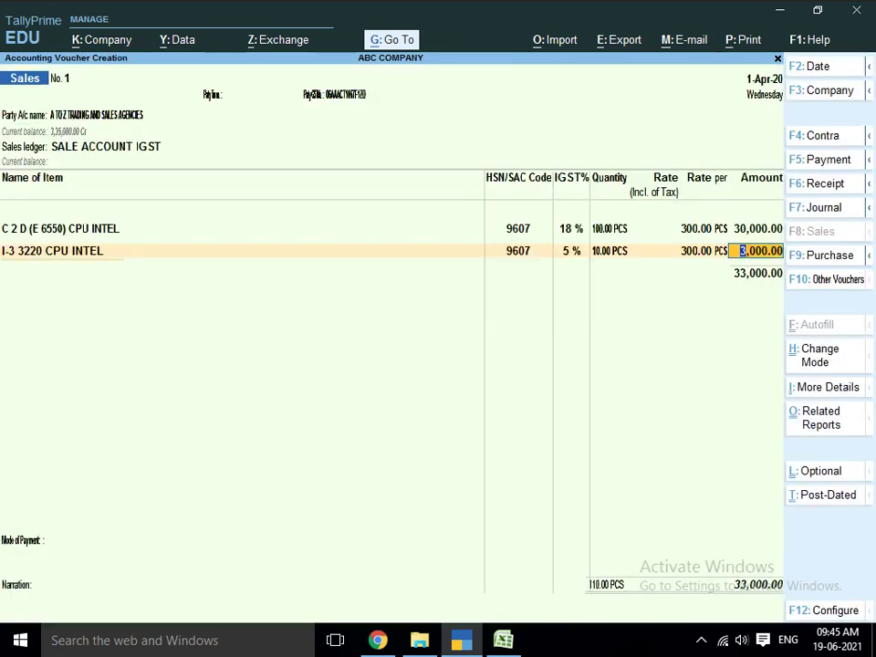
pyautogui.press('Return')
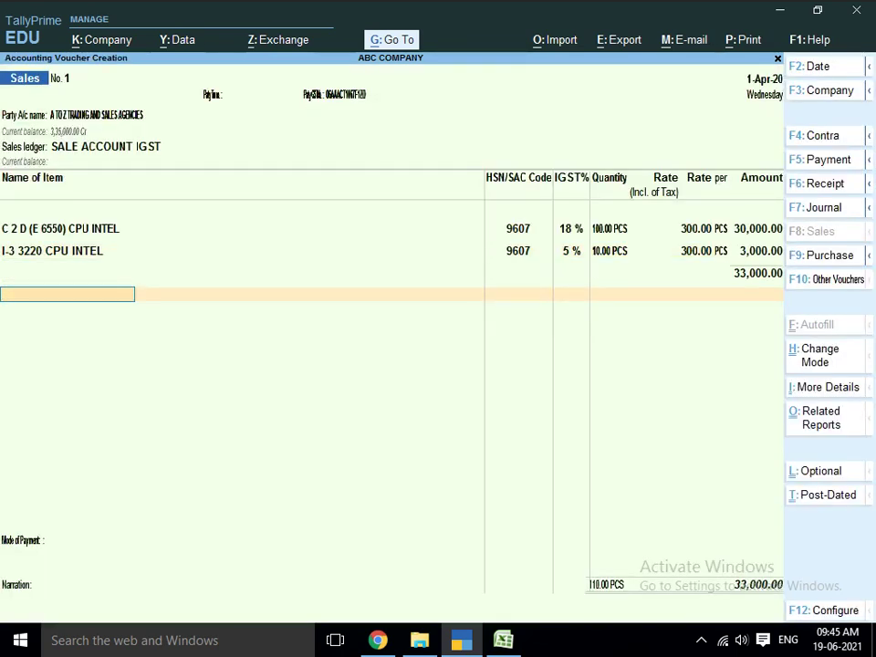
pyautogui.hotkey('alt', 'c')
# - Name the new ledger IGST OUTPUT and place it under Duties & Taxes
pyautogui.write('IGST')
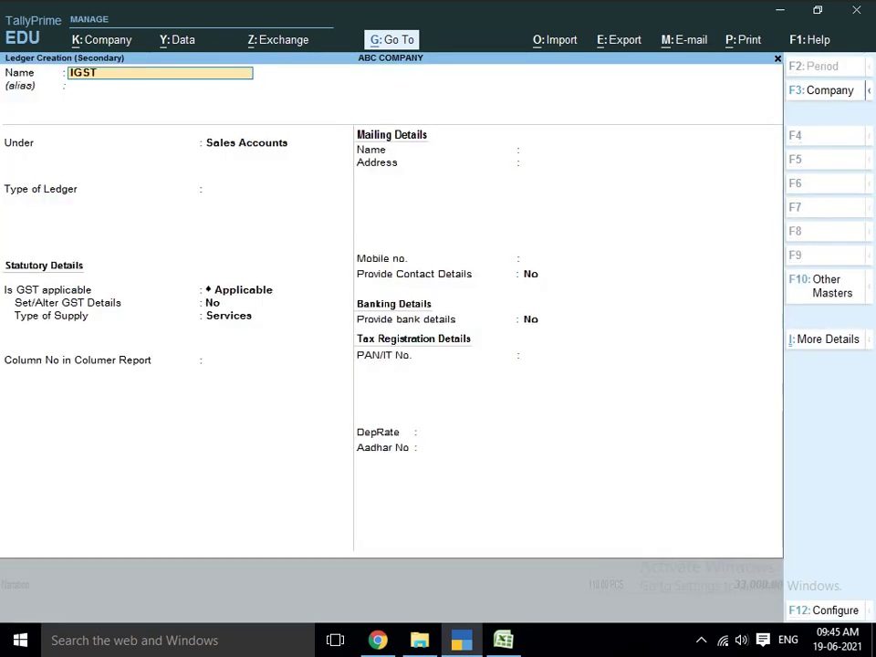
pyautogui.write(' I')
pyautogui.press('BackSpace')
pyautogui.write('OUTPUT')
pyautogui.press('Return')
pyautogui.press('Return')
pyautogui.write('DU')
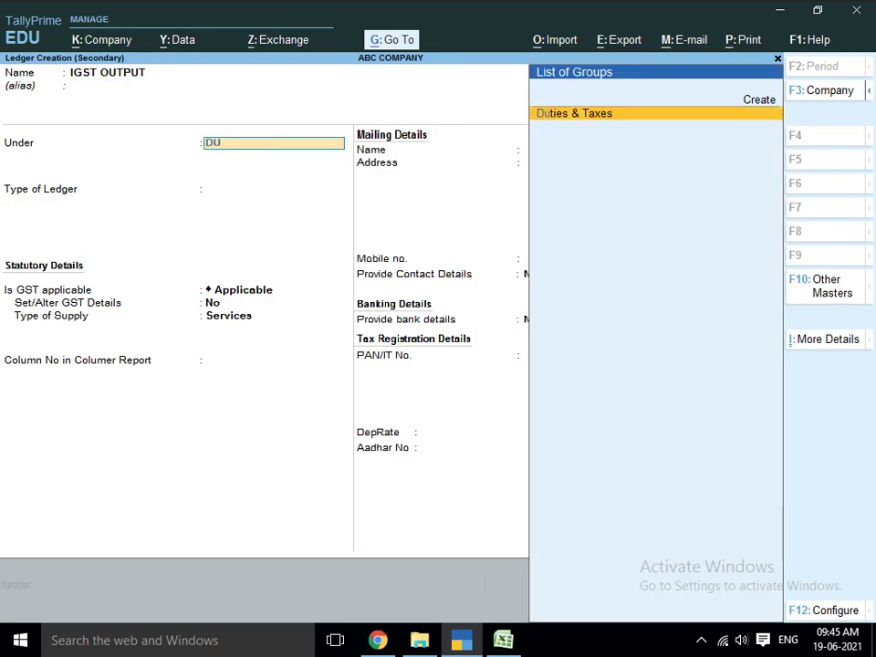
pyautogui.press('Return')
pyautogui.press('Return')
pyautogui.press('Return')
pyautogui.press('BackSpace')
pyautogui.press('BackSpace')
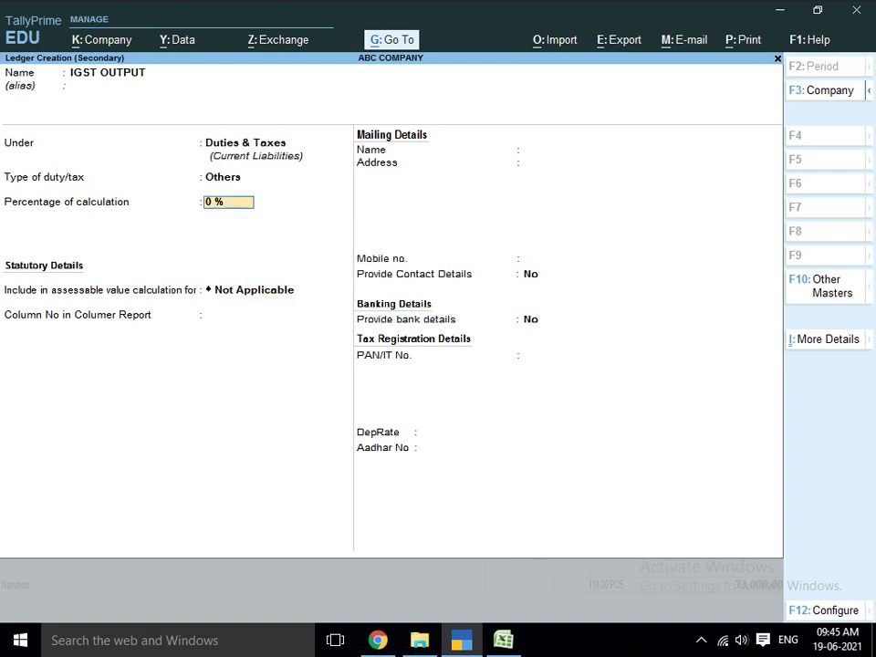
# - Make it a GST Integrated Tax ledger, add 5,550.00 tax, and save Sales voucher No. 1
pyautogui.press('Up')
pyautogui.press('Return')
pyautogui.press('Down')
pyautogui.press('Down')
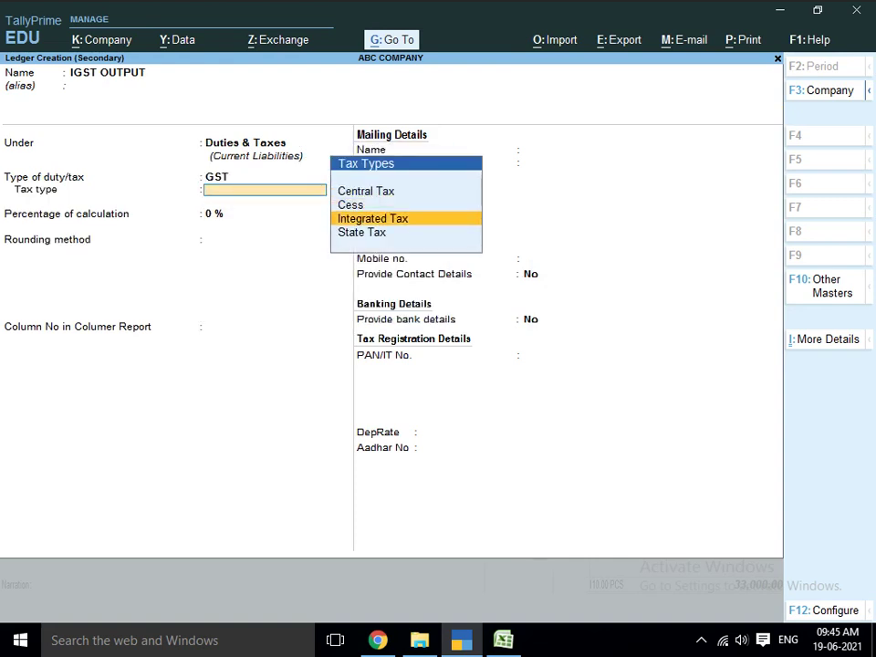
pyautogui.press('Return')
pyautogui.press('Return')
pyautogui.press('Return')
pyautogui.press('Return')
pyautogui.press('Return')
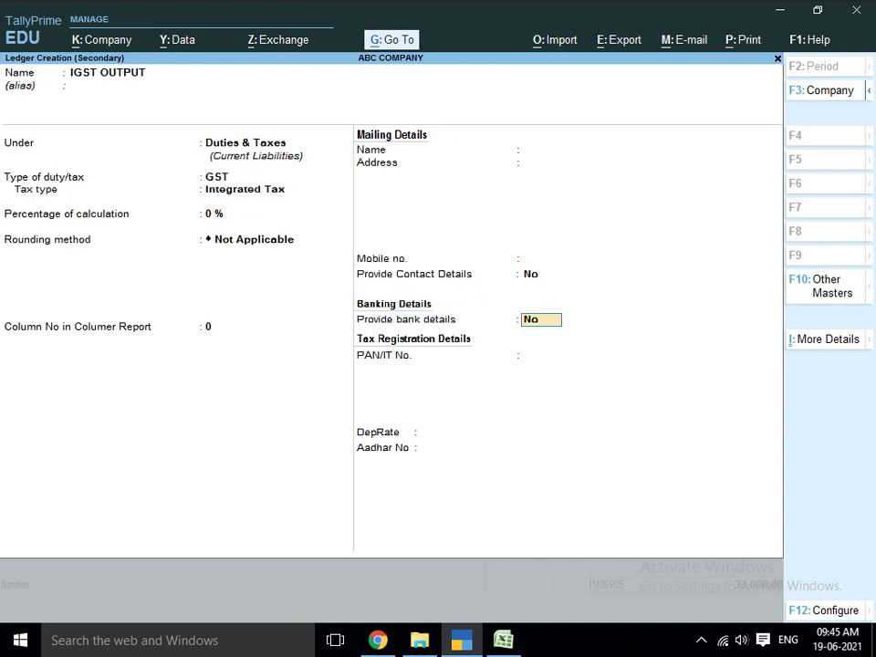
pyautogui.press('Return')
pyautogui.press('Return')
pyautogui.press('Return')
pyautogui.press('Return')
pyautogui.press('Return')
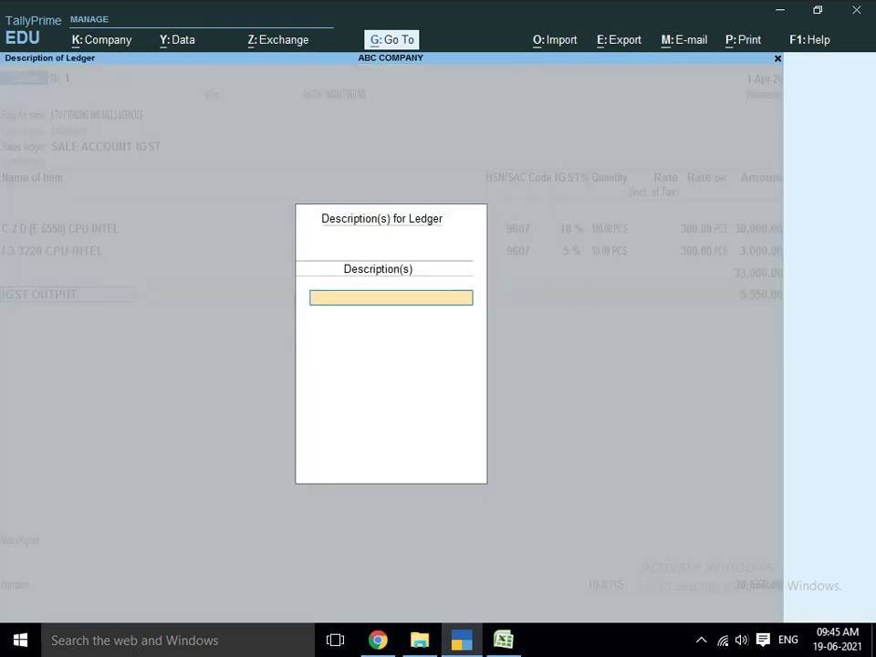
pyautogui.press('Return')
pyautogui.press('Return')
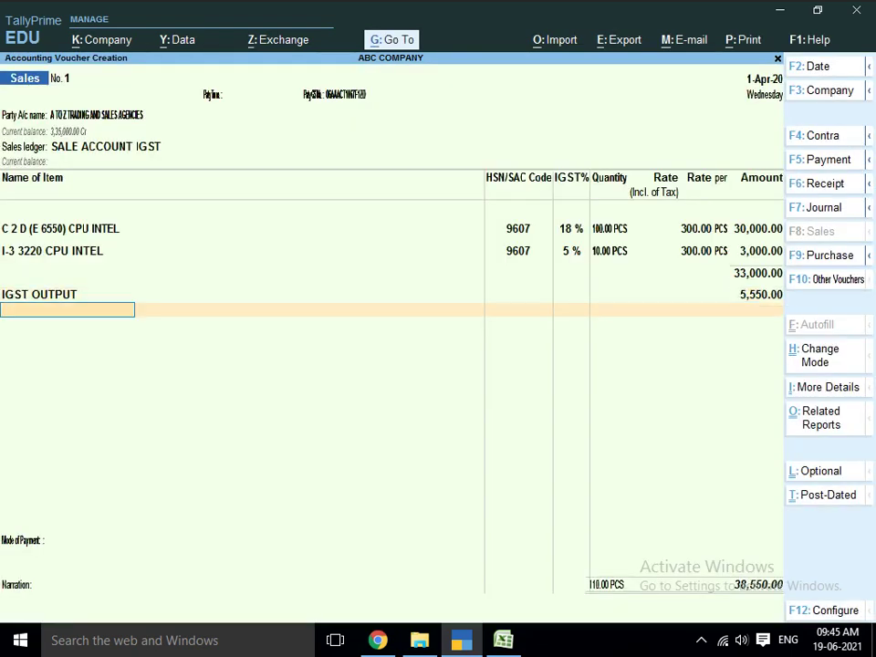
pyautogui.press('Return')
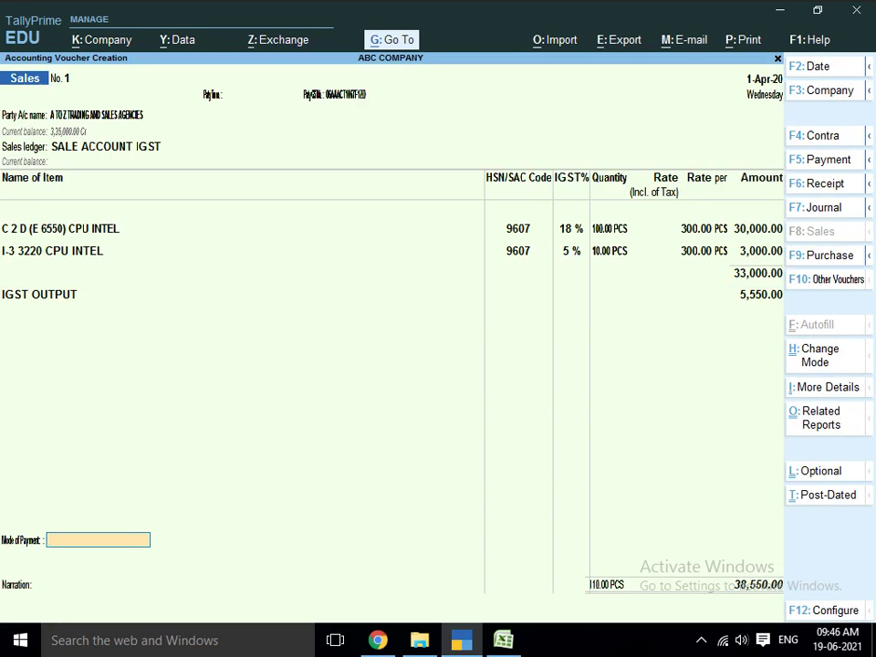
pyautogui.press('Return')
pyautogui.press('Return')
pyautogui.press('Return')
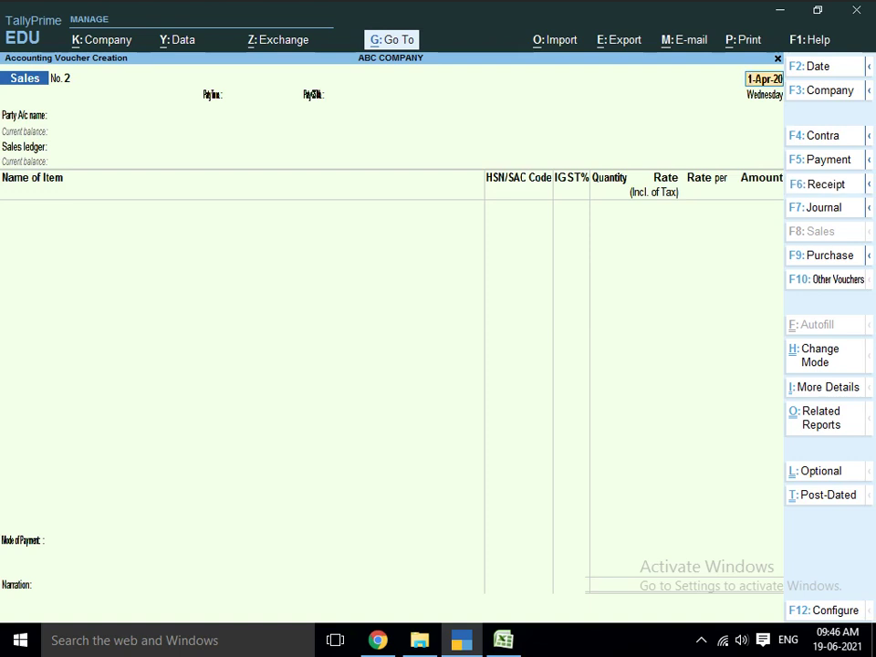
# - Start a receipt crediting A TO Z TRADING AND SALES AGENCIES with 1,000.00
pyautogui.press('F6')
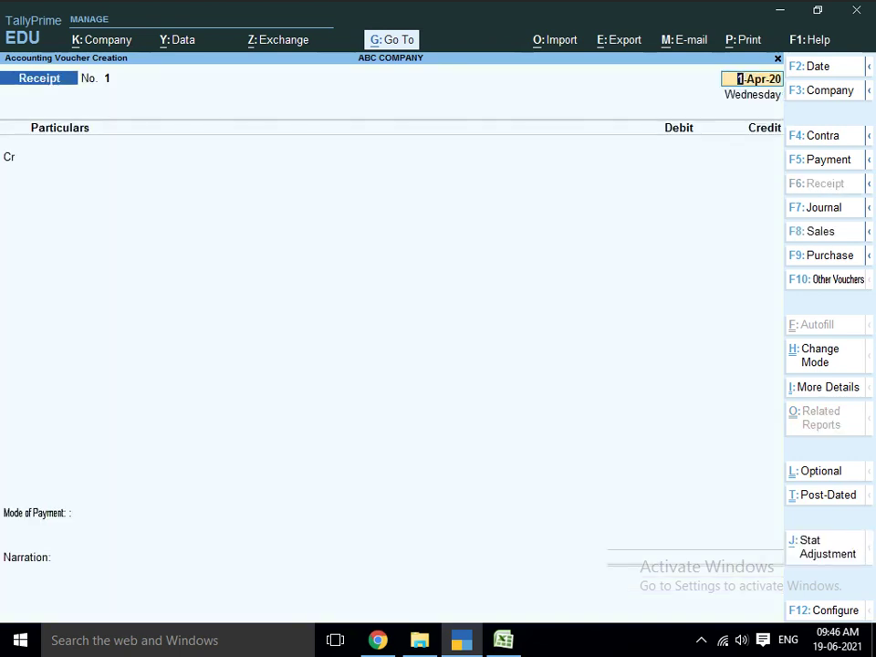
pyautogui.press('Return')
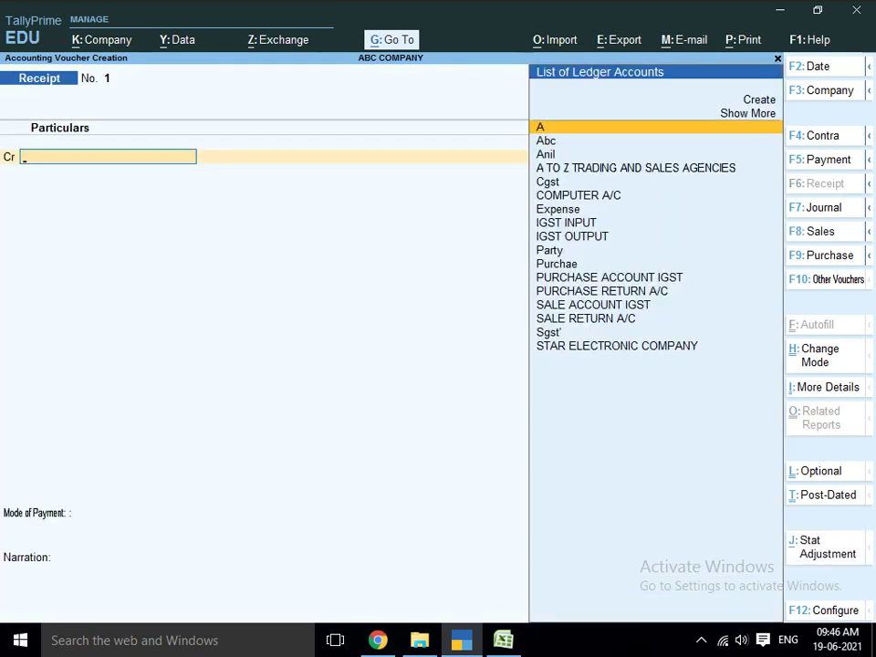
pyautogui.write('z')
pyautogui.press('Return')
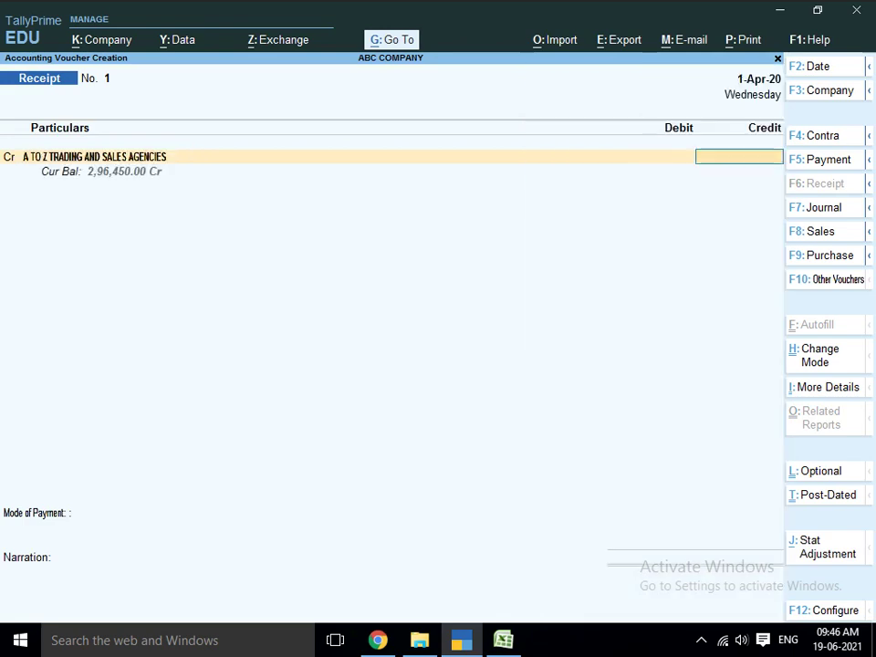
pyautogui.write('1000')
pyautogui.press('Return')
# - Debit Cash for 1,000.00, set mode of payment to CASH, and save the receipt
pyautogui.write('CA')
pyautogui.press('Return')
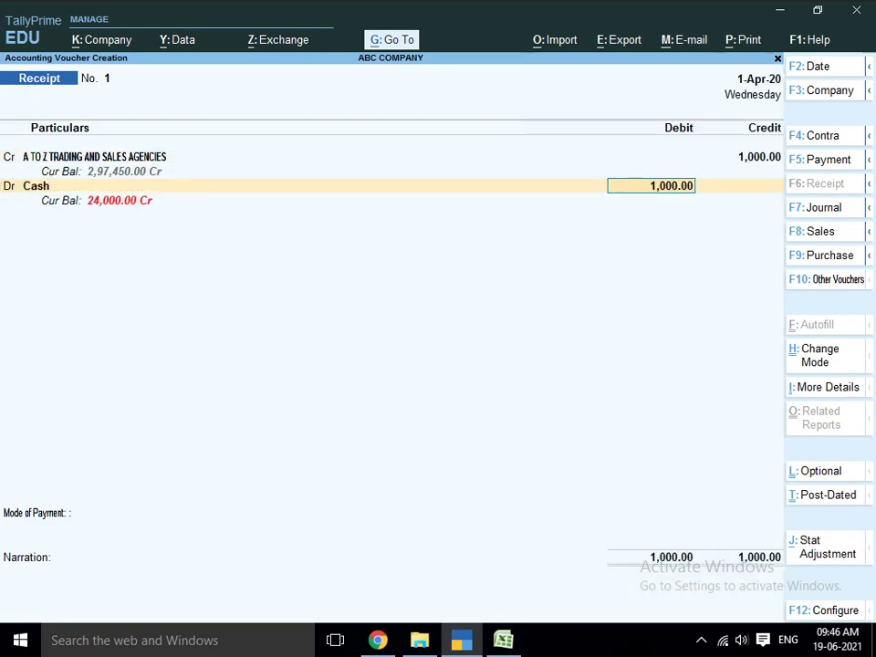
pyautogui.press('Return')
pyautogui.press('Return')
pyautogui.press('Return')
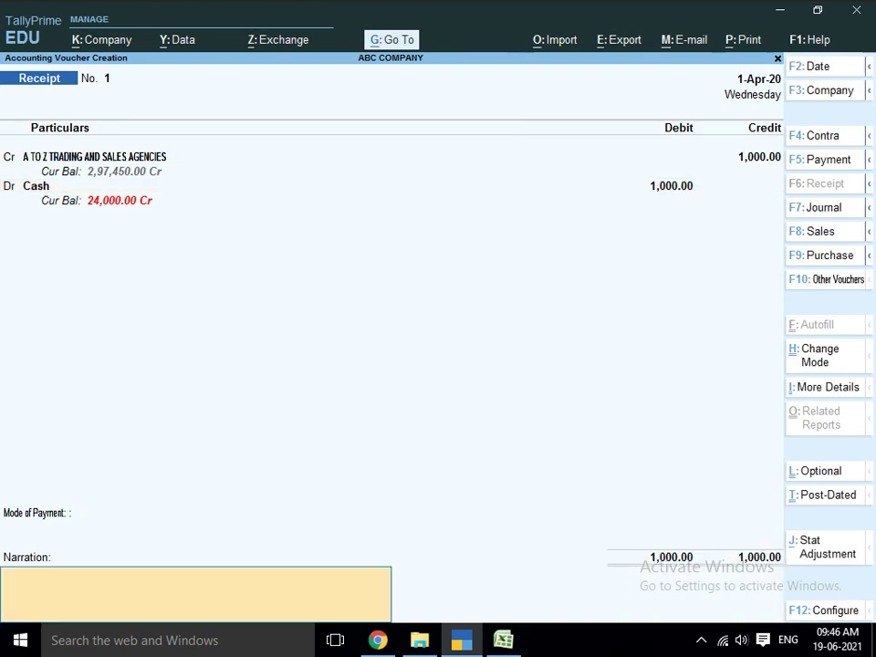
pyautogui.press('BackSpace')
pyautogui.write('CAS')
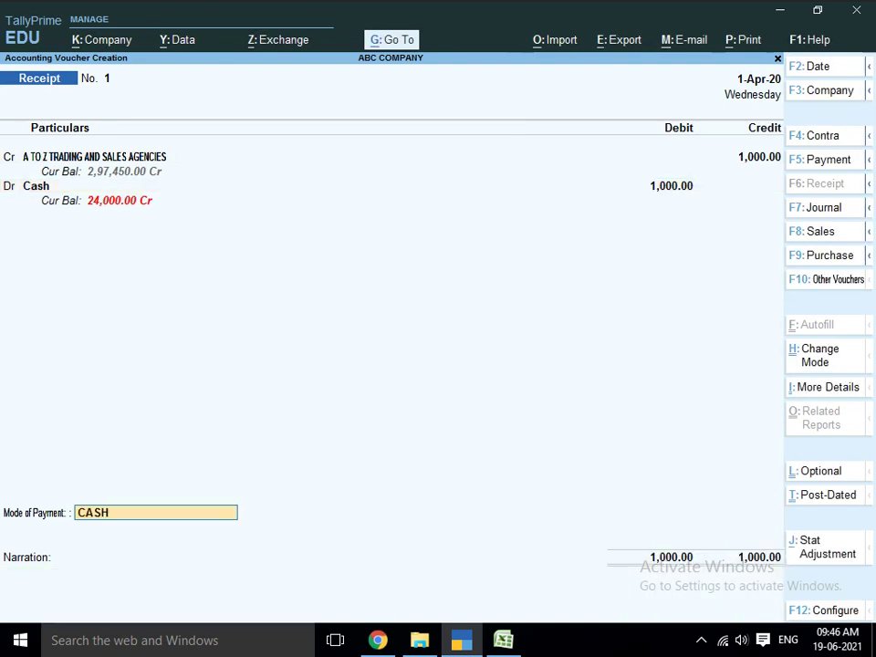
pyautogui.write('H')
pyautogui.press('Return')
pyautogui.press('Return')
pyautogui.press('Return')
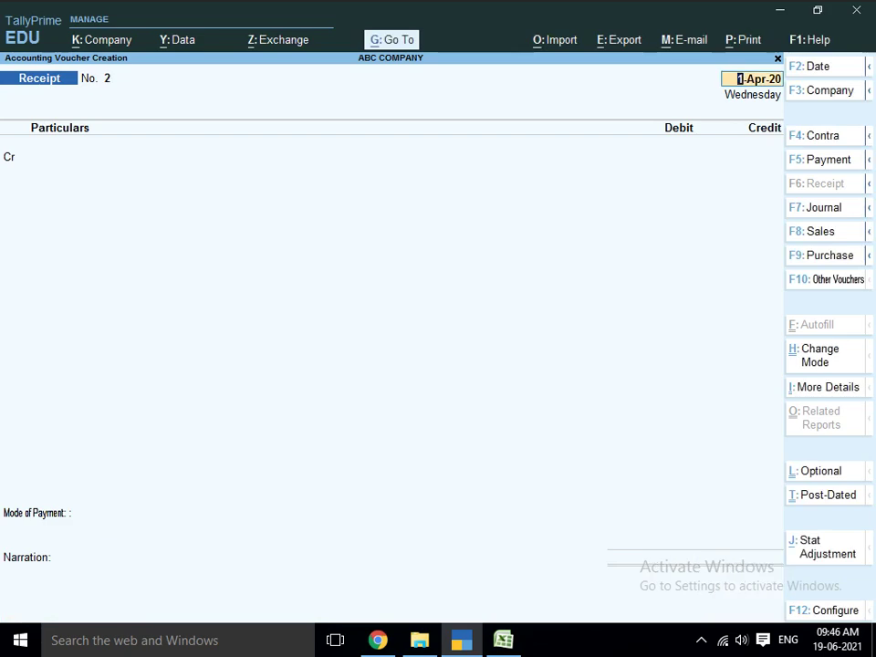
pyautogui.hotkey('alt', 'Tab')
pyautogui.hotkey('alt', 'Tab')
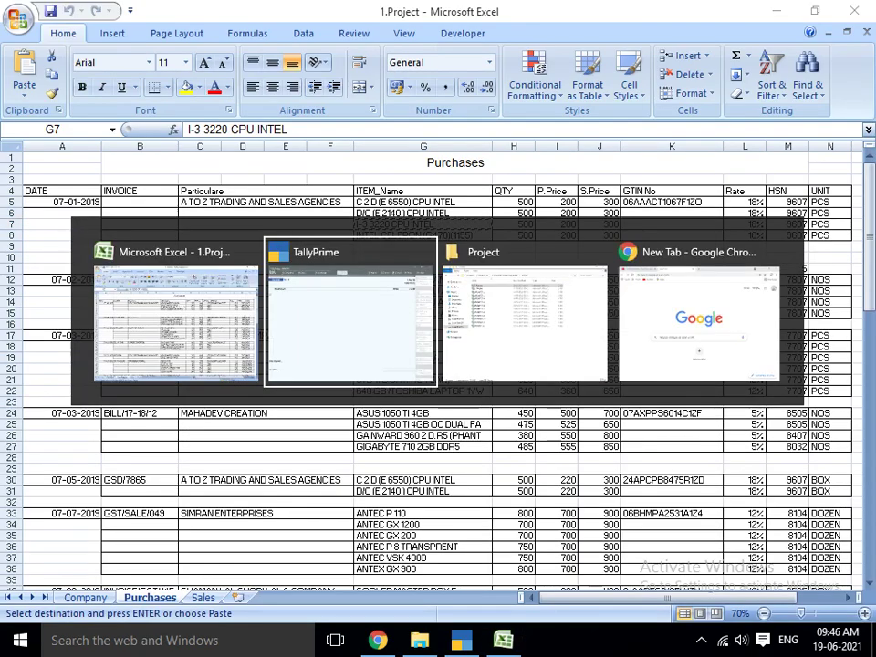
# - Exit voucher entry, browse GST Reports under Display More Reports, then back out to the quit prompt
pyautogui.press('Escape')
pyautogui.press('Return')
pyautogui.press('Down')
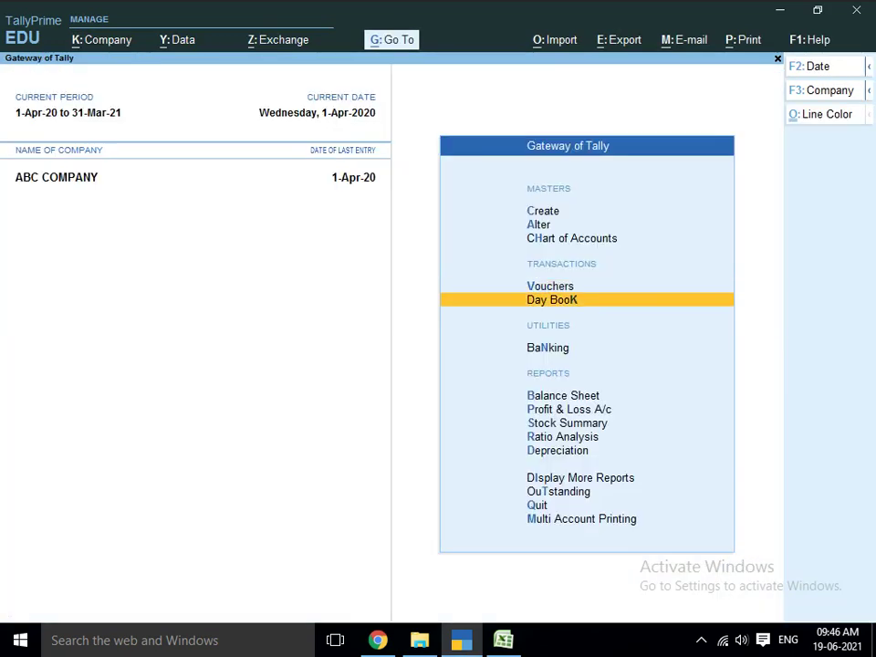
pyautogui.press('Down')
pyautogui.press('Down')
pyautogui.press('Down')
pyautogui.press('Down')
pyautogui.press('Down')
pyautogui.press('Down')
pyautogui.press('Down')
pyautogui.press('Return')
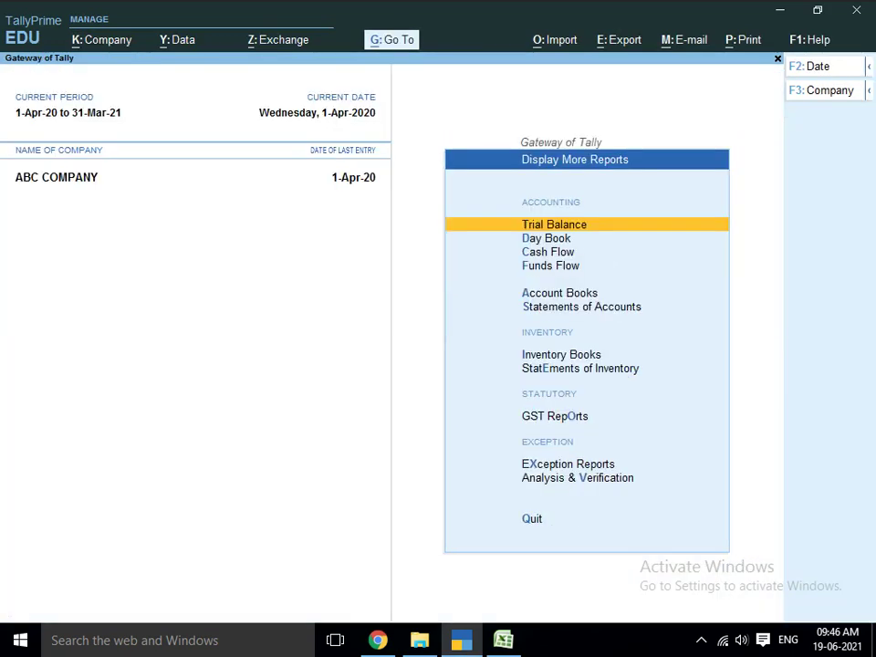
pyautogui.press('Down')
pyautogui.press('Down')
pyautogui.press('Down')
pyautogui.press('Down')
pyautogui.press('Down')
pyautogui.press('Down')
pyautogui.press('Down')
pyautogui.press('Down')
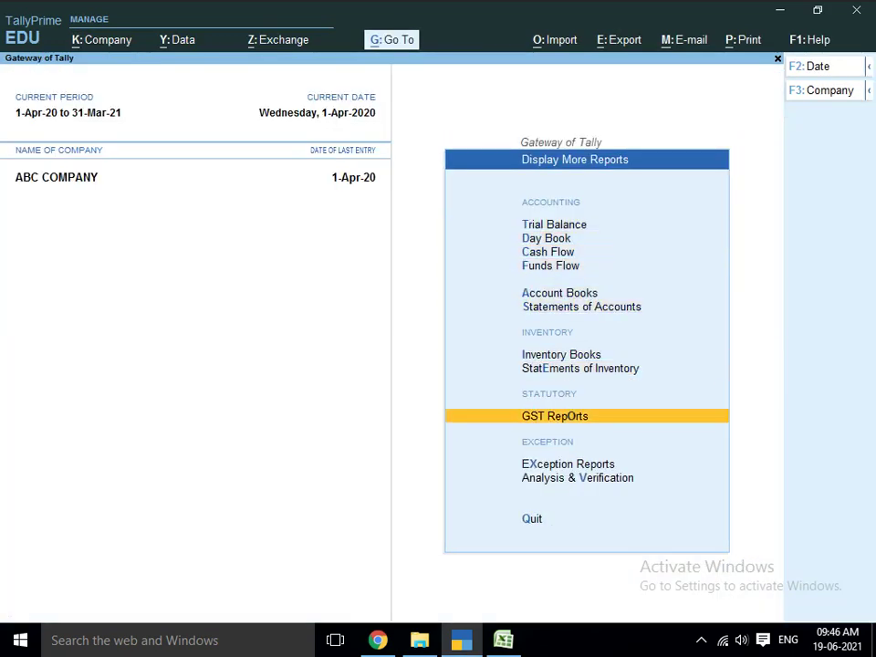
pyautogui.press('Return')
pyautogui.press('Down')
pyautogui.press('Down')
pyautogui.press('Down')
pyautogui.press('Down')
pyautogui.press('Down')
pyautogui.press('Down')
pyautogui.press('Down')
pyautogui.press('Down')
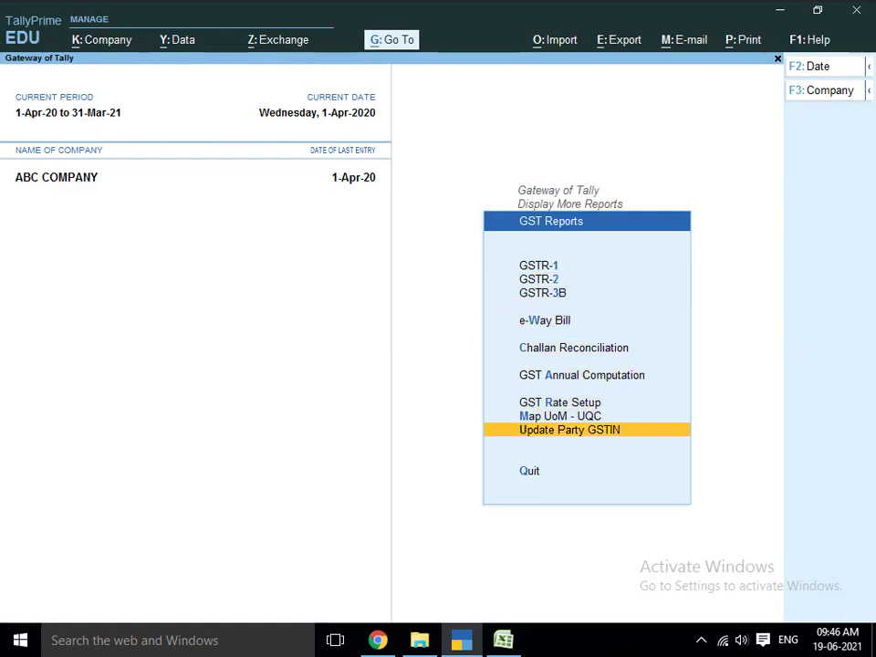
pyautogui.press('Escape')
pyautogui.press('Escape')
pyautogui.press('Escape')
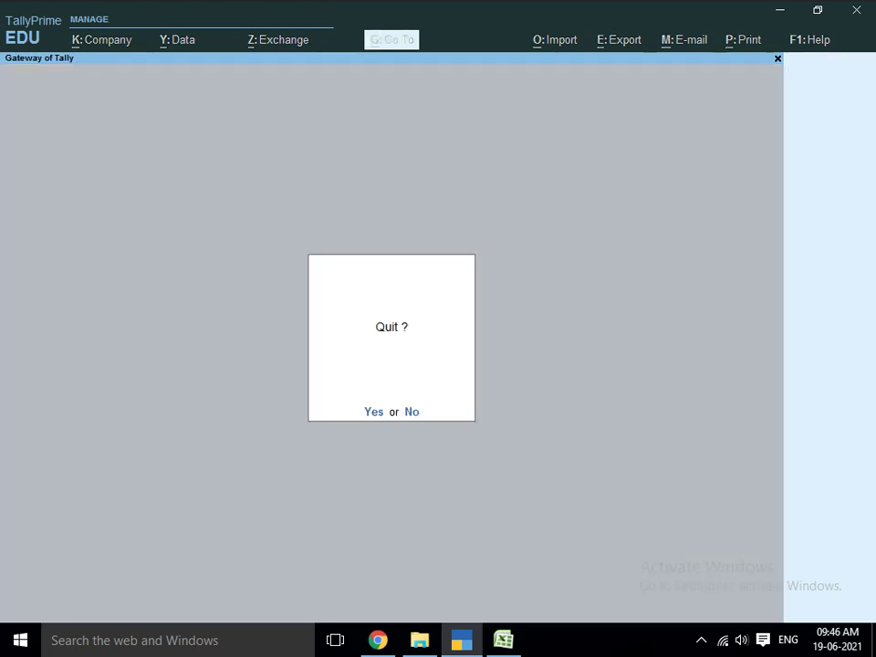
# - Confirm quitting TallyPrime and relaunch it from the TallyPrime (3) desktop shortcut
pyautogui.press('Return')
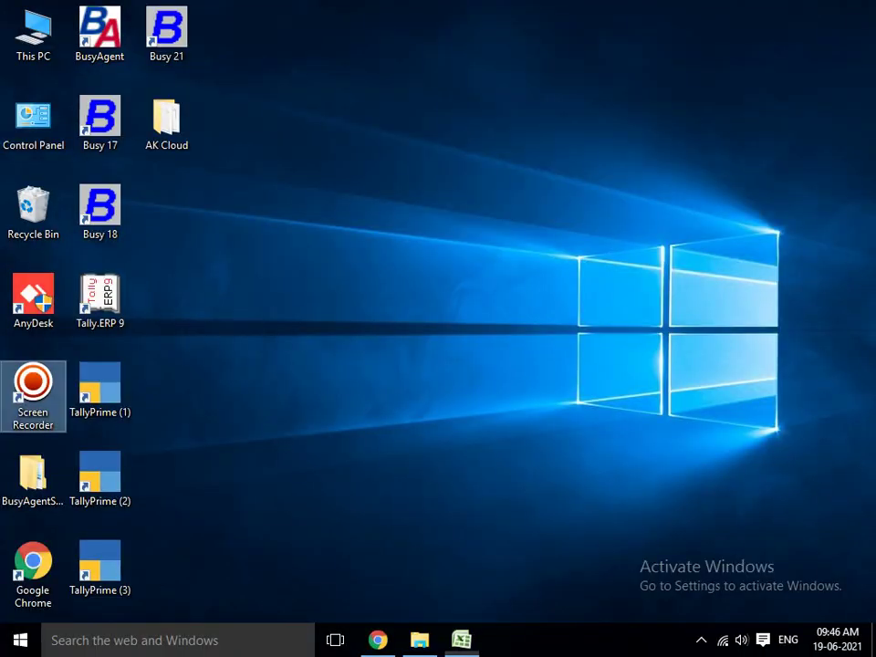
pyautogui.press('Down')
pyautogui.press('Up')
pyautogui.press('Right')
pyautogui.press('Down')
pyautogui.press('Down')
pyautogui.press('Return')
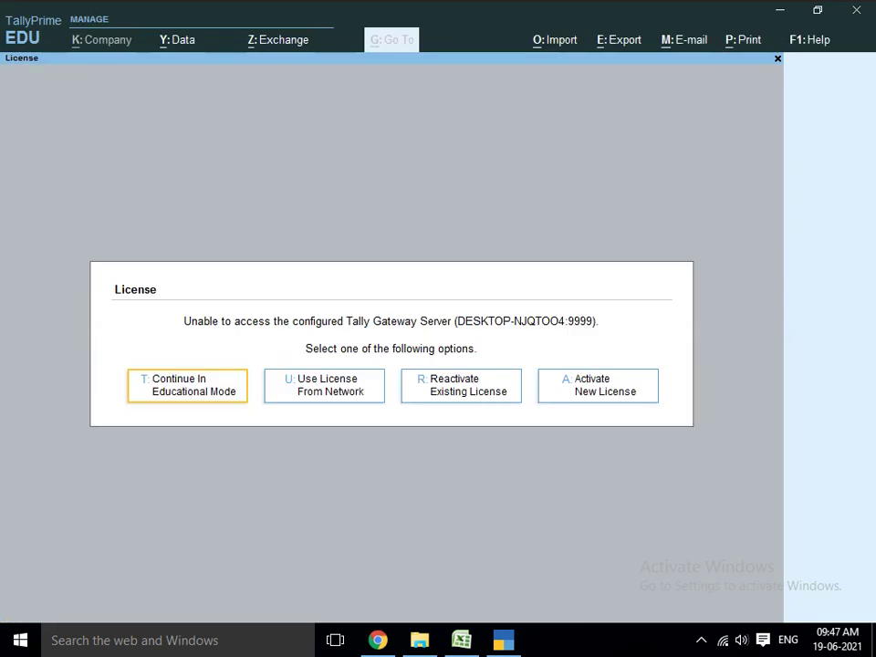
# - Open ABC COMPANY in educational mode, accepting the backup prompt, at the Gateway of Tally (1-Apr-20 to 31-Mar-21)
pyautogui.press('t')
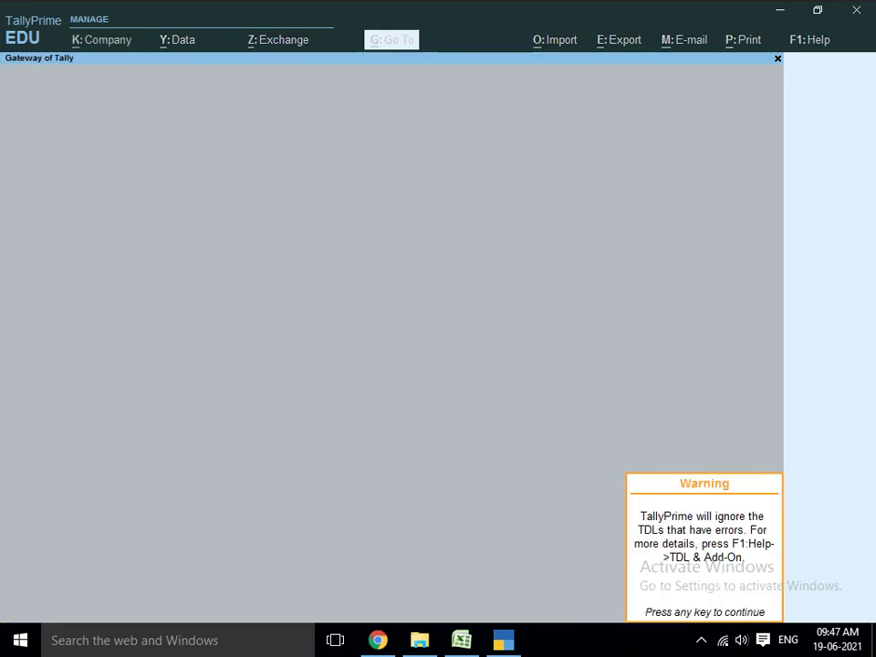
pyautogui.press('Return')
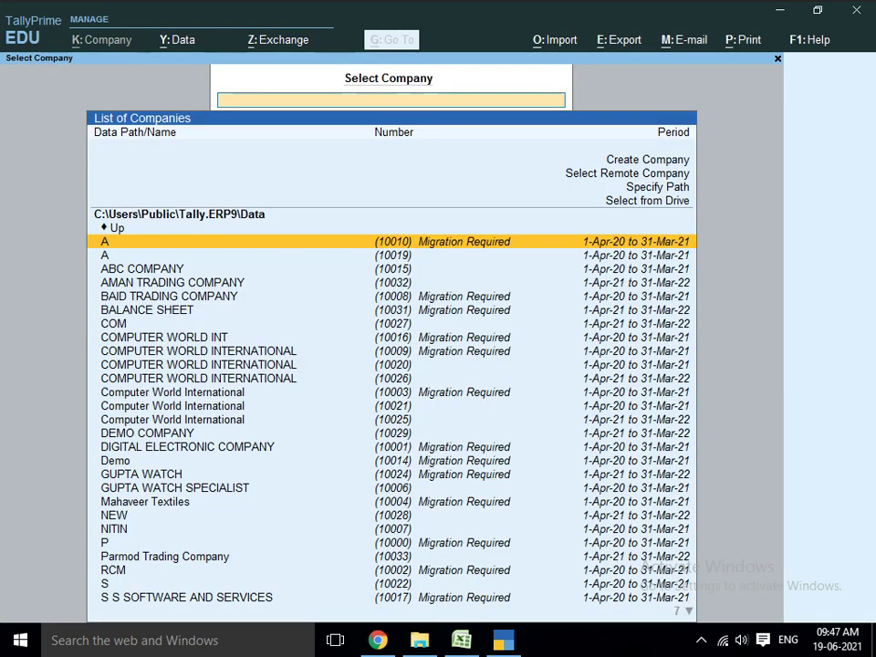
pyautogui.press('Down')
pyautogui.press('Down')
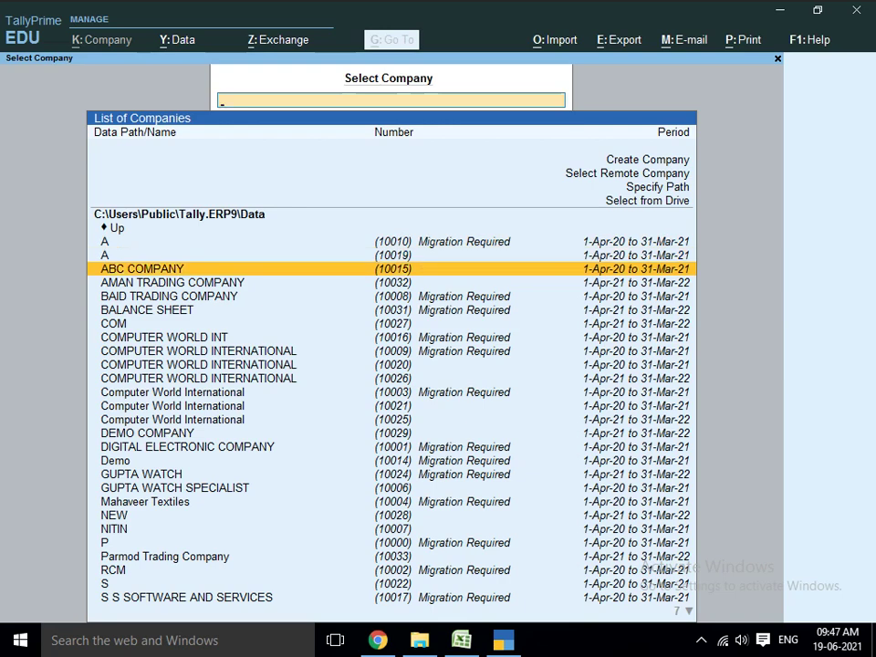
pyautogui.press('Return')
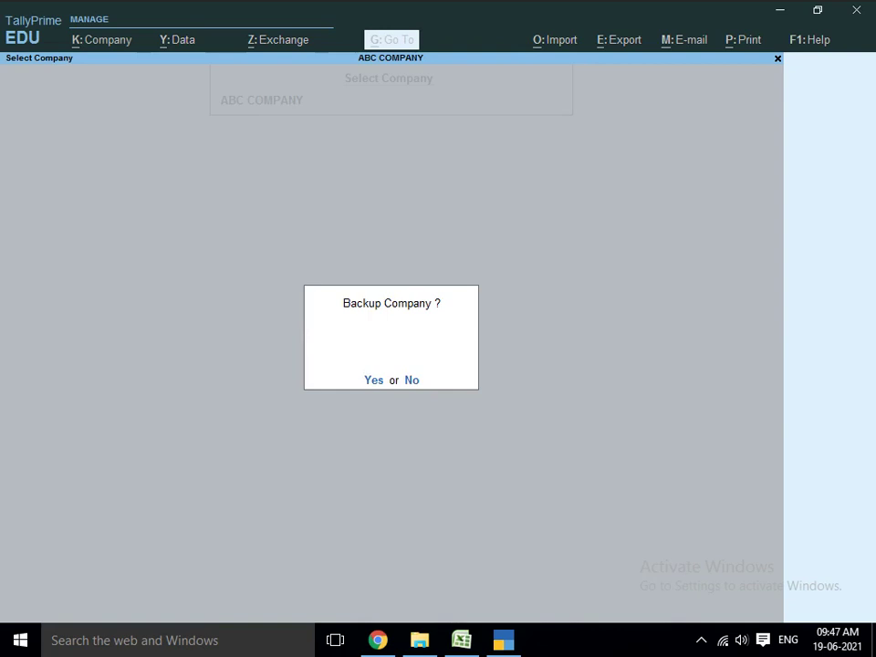
pyautogui.press('y')
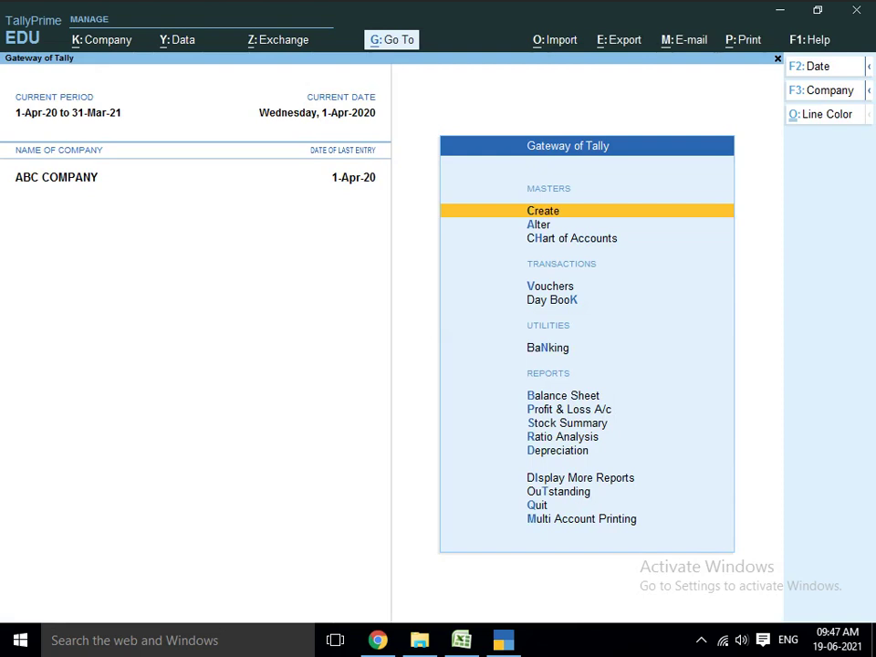
pyautogui.press('Down')
pyautogui.press('Down')
pyautogui.press('Down')
pyautogui.press('Down')
pyautogui.press('Down')
pyautogui.press('Down')
pyautogui.press('Down')
pyautogui.press('Down')
pyautogui.press('Down')
pyautogui.press('Down')
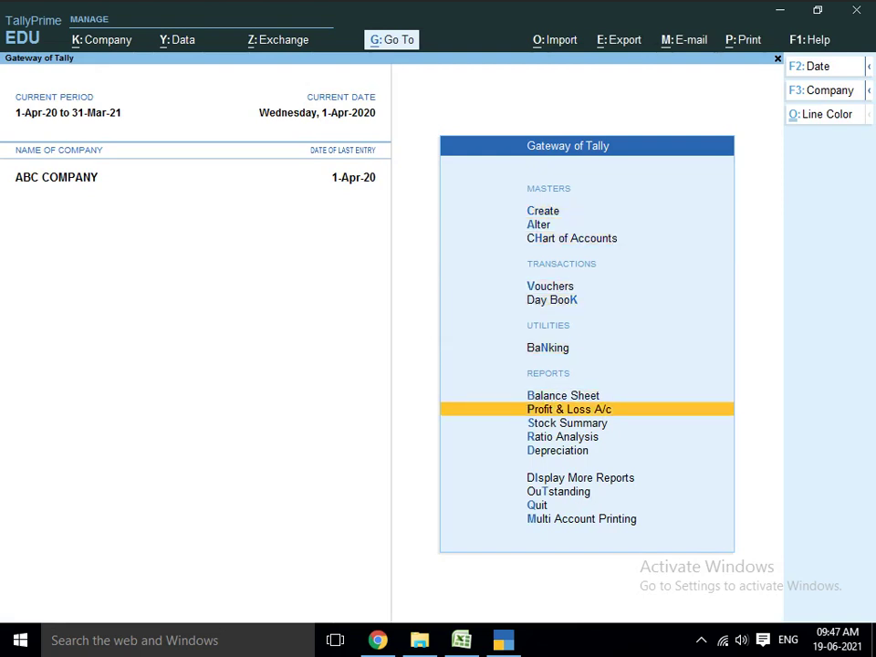
pyautogui.hotkey('alt', 'Tab')
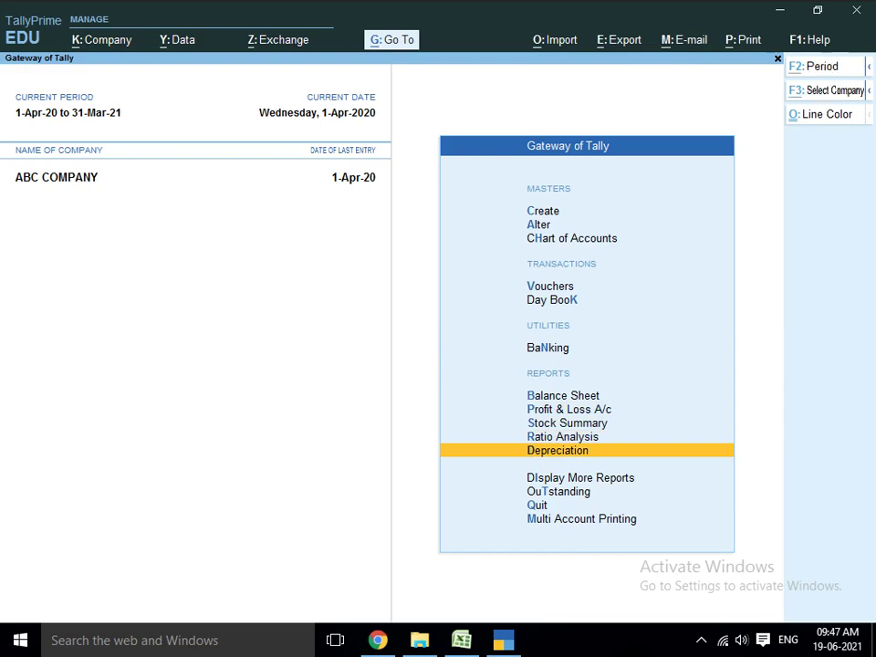
pyautogui.hotkey('alt', 'Tab')
pyautogui.press('Tab')
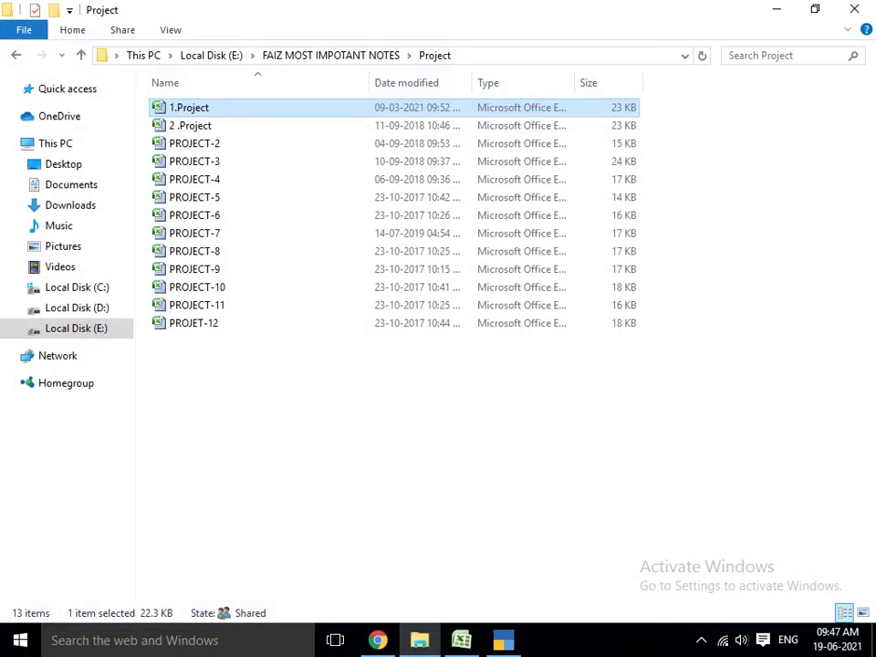
pyautogui.hotkey('alt', 'Tab')
pyautogui.press('Tab')
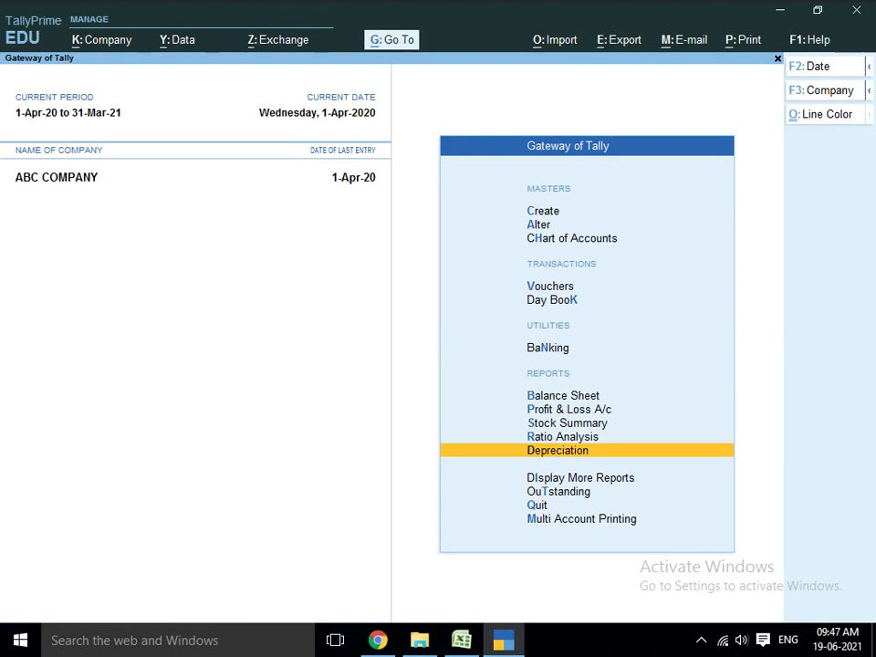
pyautogui.press('Down')
pyautogui.press('Down')
pyautogui.press('Down')
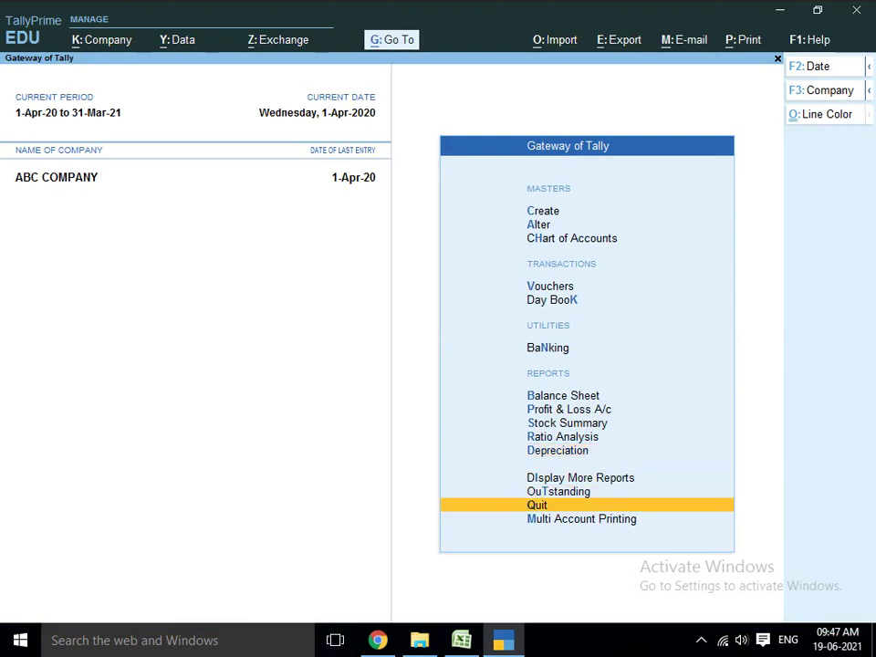
pyautogui.click(701, 640)
pyautogui.click(701, 641)
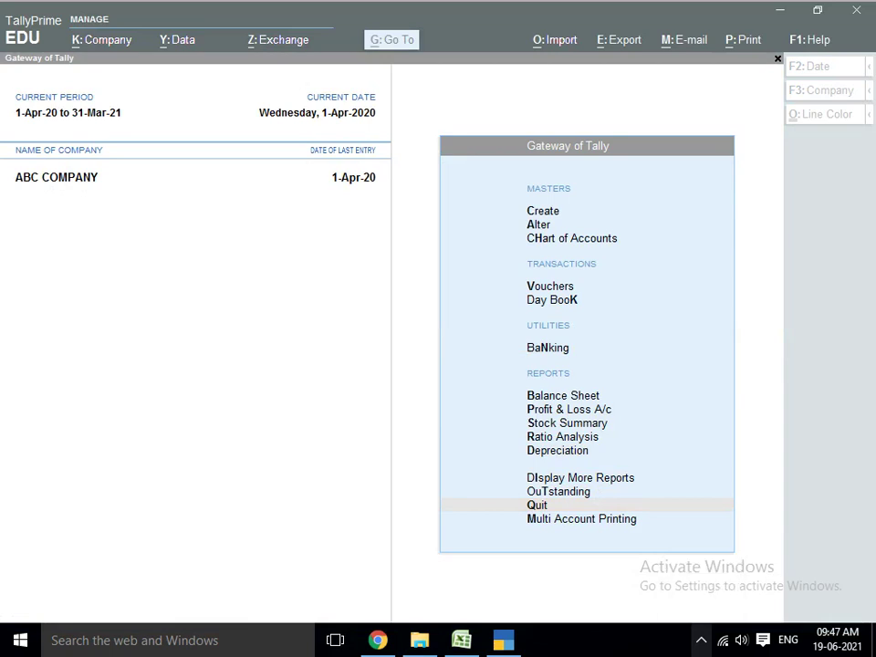
pyautogui.click(700, 640)
pyautogui.click(719, 605)
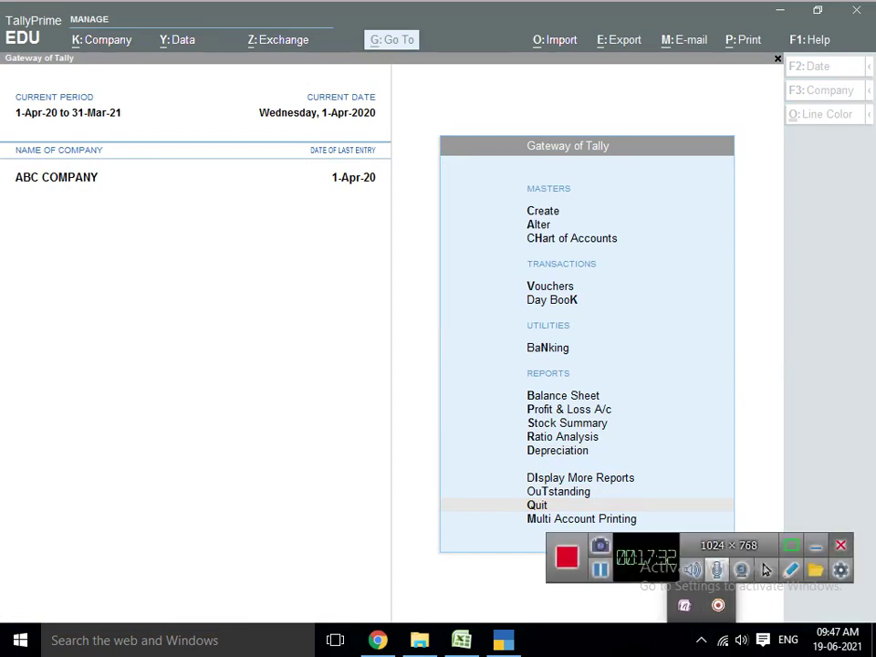